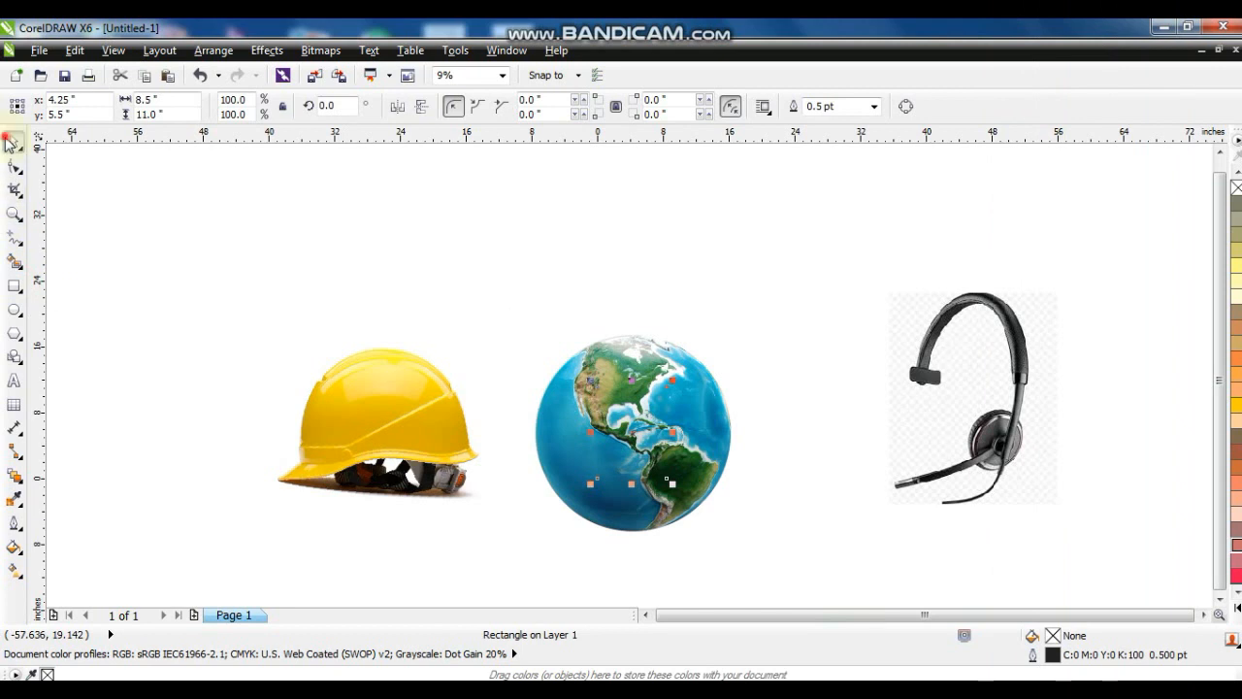
# Step: Fill the page-sized rectangle with cyan
pyautogui.click(1237, 617)
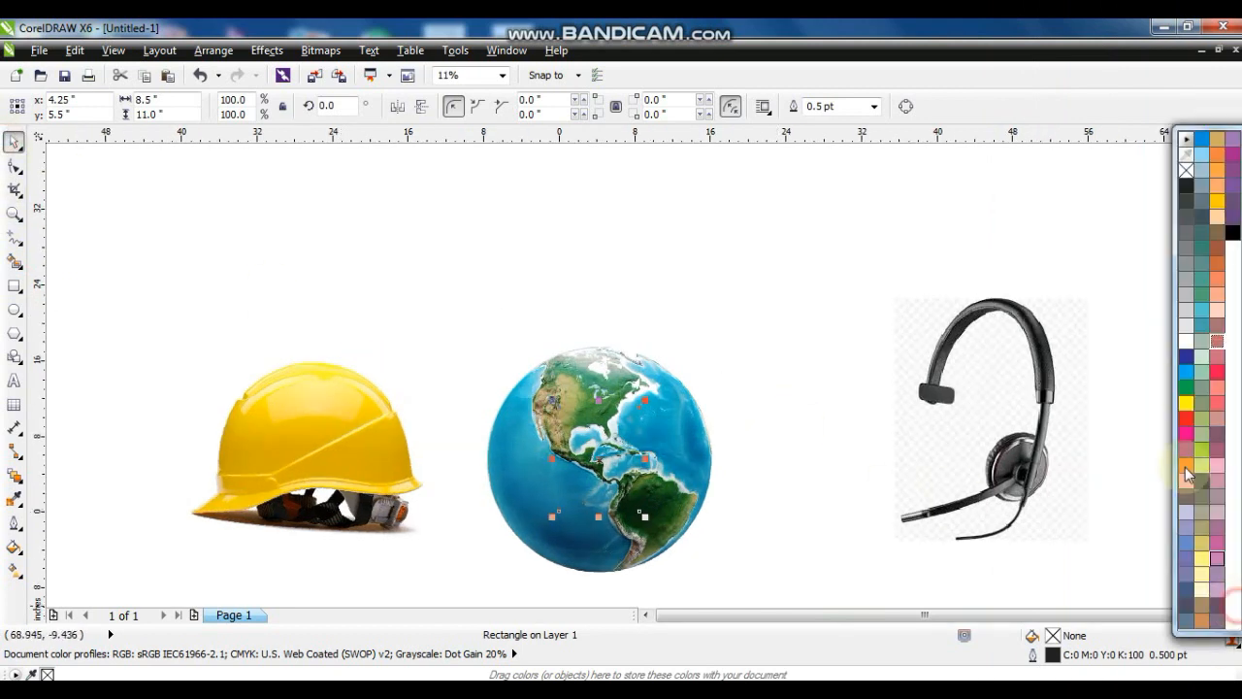
pyautogui.click(1189, 371)
# Step: Shrink the globe, helmet and headset pictures and gather them over the cyan rectangle
pyautogui.click(685, 466)
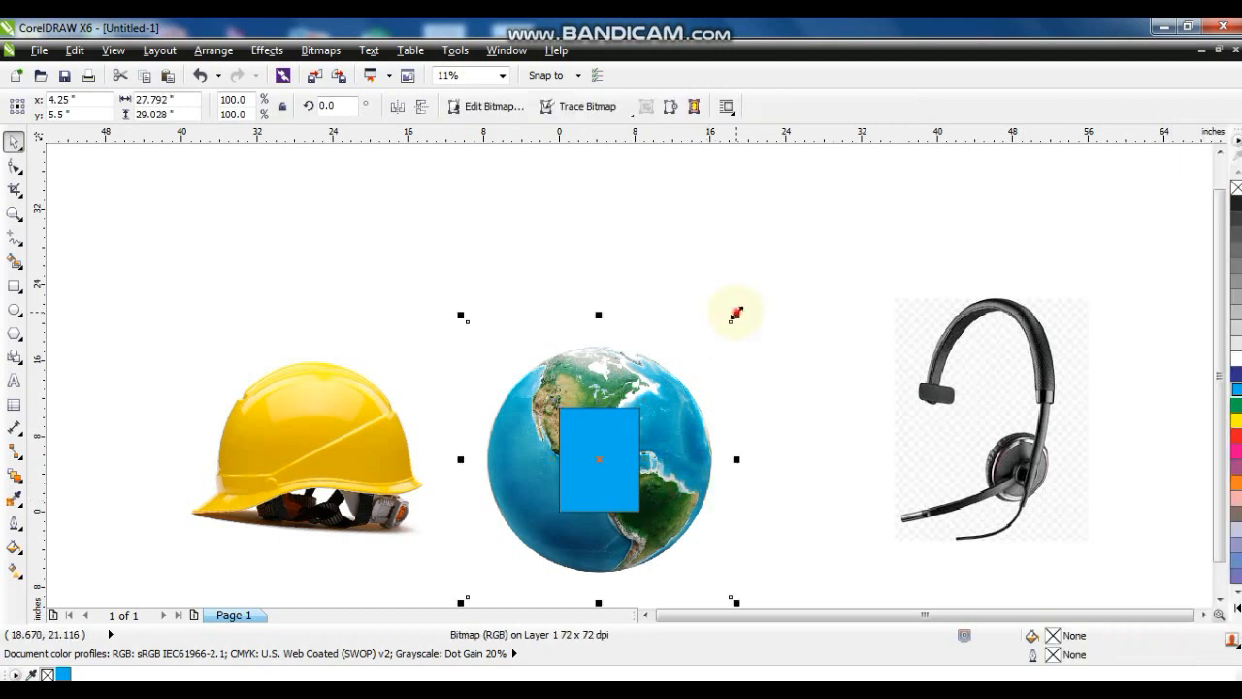
pyautogui.moveTo(735, 314); pyautogui.dragTo(648, 430)
pyautogui.click(409, 458)
pyautogui.click(457, 291)
pyautogui.click(370, 421)
pyautogui.moveTo(626, 165); pyautogui.dragTo(608, 471)
pyautogui.click(1011, 463)
pyautogui.moveTo(1094, 293); pyautogui.dragTo(636, 445)
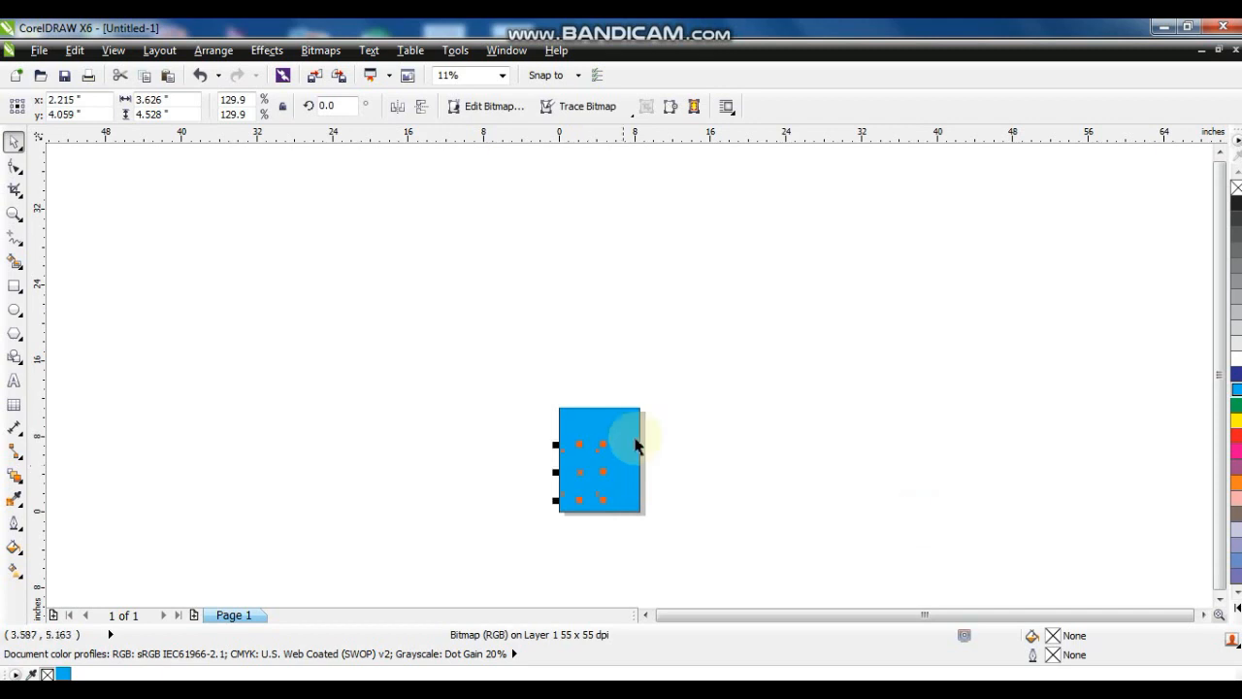
# Step: Enlarge the cyan rectangle from its centre to about 18.3 × 23.7 inches and send it behind the pictures
pyautogui.click(633, 436)
pyautogui.moveTo(647, 401); pyautogui.dragTo(775, 332)
pyautogui.hotkey('shift', 'pagedown')
pyautogui.press('F4')
pyautogui.press('Escape')
# Step: Spread the headset, helmet and globe pictures apart on the rectangle, with the globe above the other two
pyautogui.moveTo(575, 411); pyautogui.dragTo(498, 472)
pyautogui.moveTo(638, 400); pyautogui.dragTo(659, 470)
pyautogui.moveTo(632, 377); pyautogui.dragTo(570, 315)
# Step: Remove the rectangle's outline and stretch it upward to a height of about 26.7 inches
pyautogui.click(691, 330)
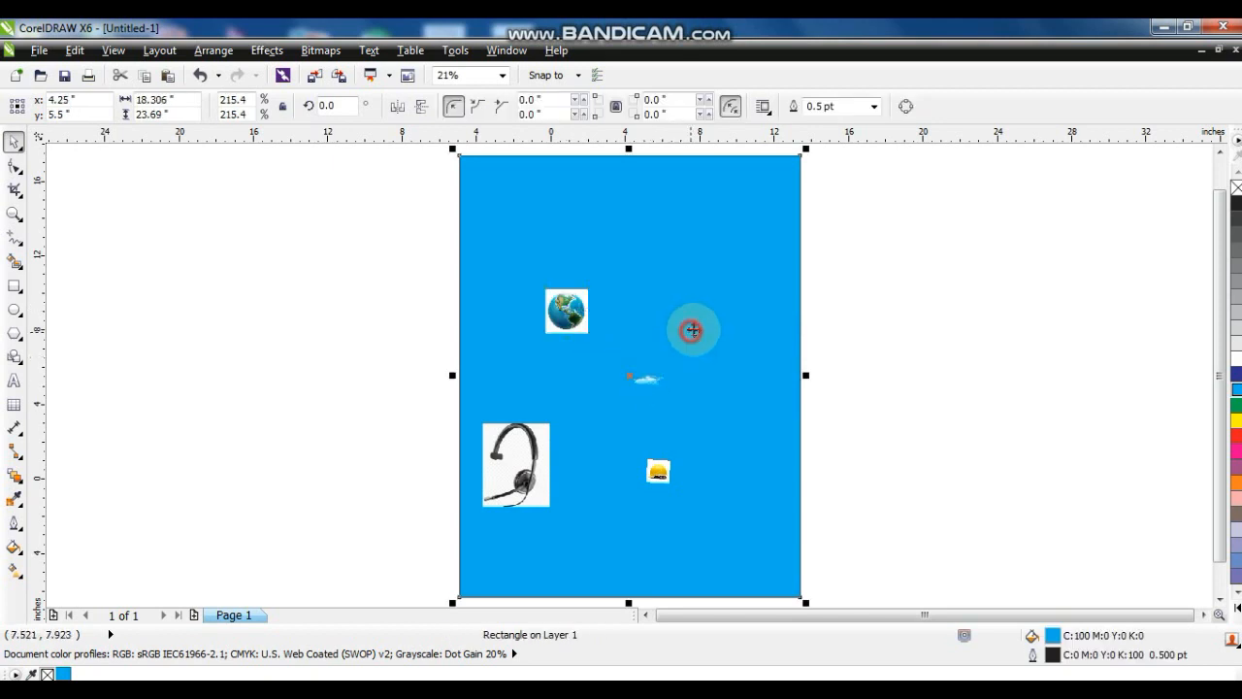
pyautogui.rightClick(1237, 187)
pyautogui.scroll(-2, 837, 278)
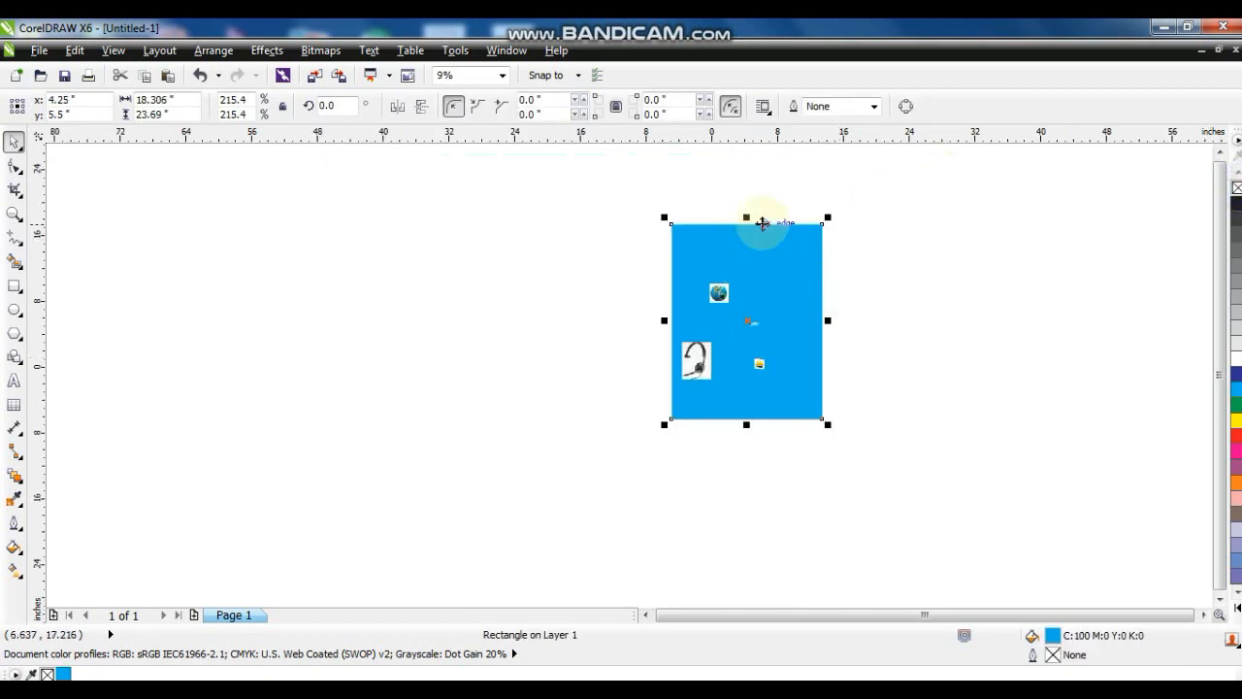
pyautogui.moveTo(747, 216); pyautogui.dragTo(748, 192)
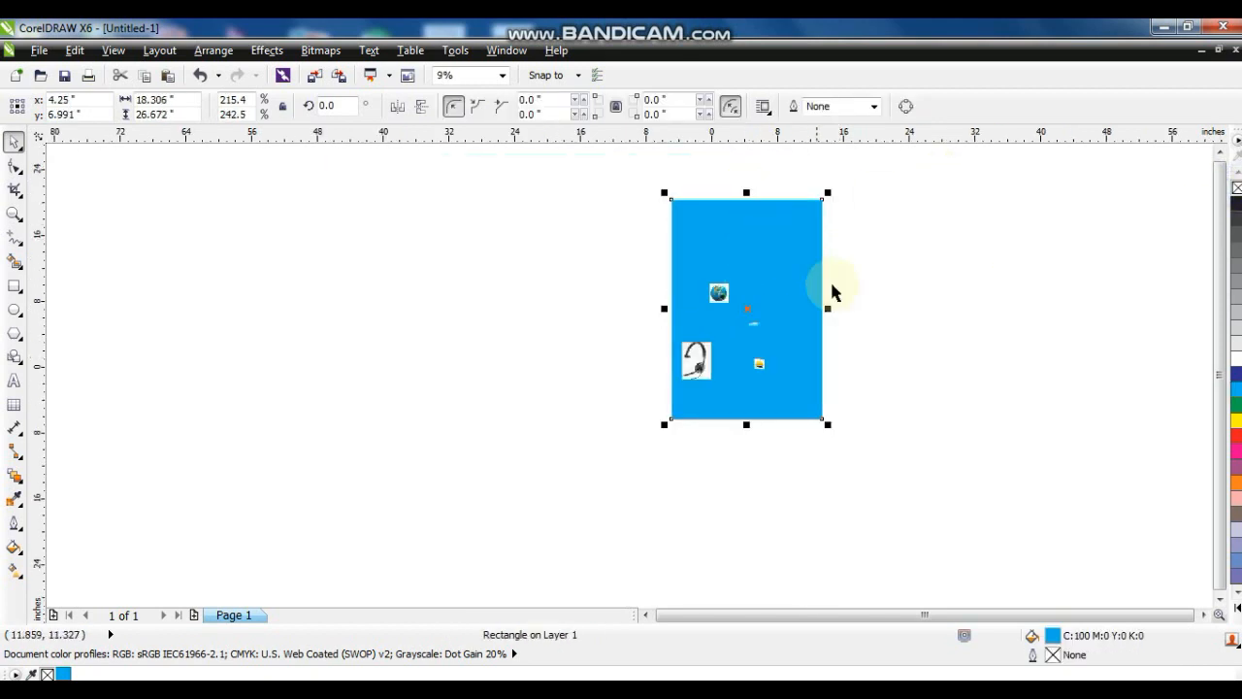
# Step: Darken the rectangle's fill to a deeper blue, C:100 M:35 Y:0 K:0
pyautogui.hotkey('shift', 'F2')
pyautogui.click(1238, 376)
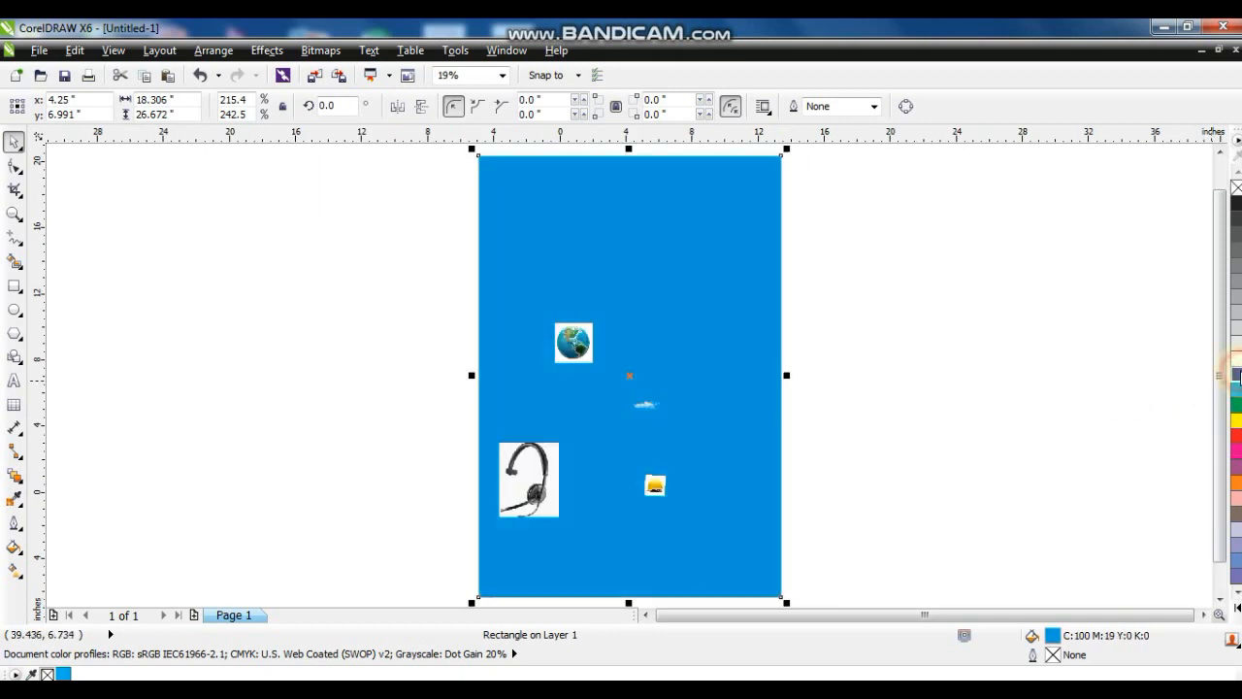
pyautogui.click(993, 319)
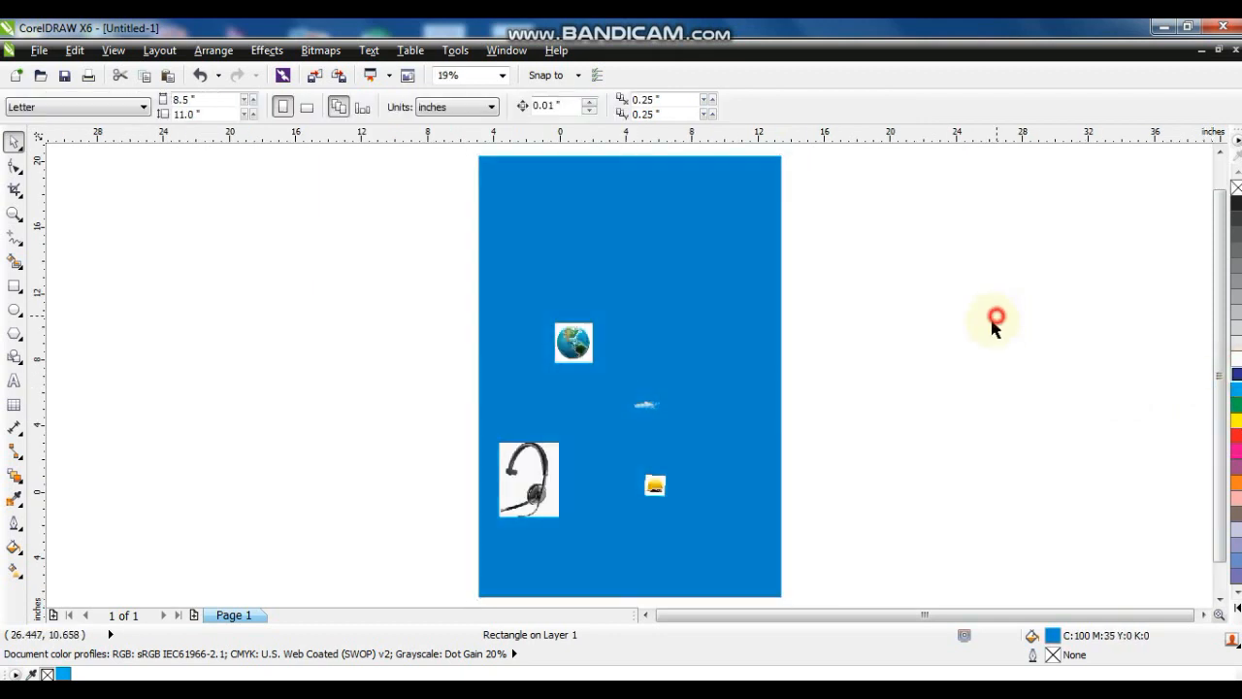
# Step: Enlarge the globe picture to about 7.7 × 8.1 inches and the helmet to about 7.6 inches, side by side near the rectangle's upper end
pyautogui.click(570, 337)
pyautogui.moveTo(598, 318); pyautogui.dragTo(688, 201)
pyautogui.moveTo(619, 275); pyautogui.dragTo(628, 294)
pyautogui.moveTo(655, 485); pyautogui.dragTo(573, 350)
pyautogui.keyDown('shift'); pyautogui.click(635, 301); pyautogui.keyUp('shift')
pyautogui.hotkey('shift', 'F2')
pyautogui.press('Escape')
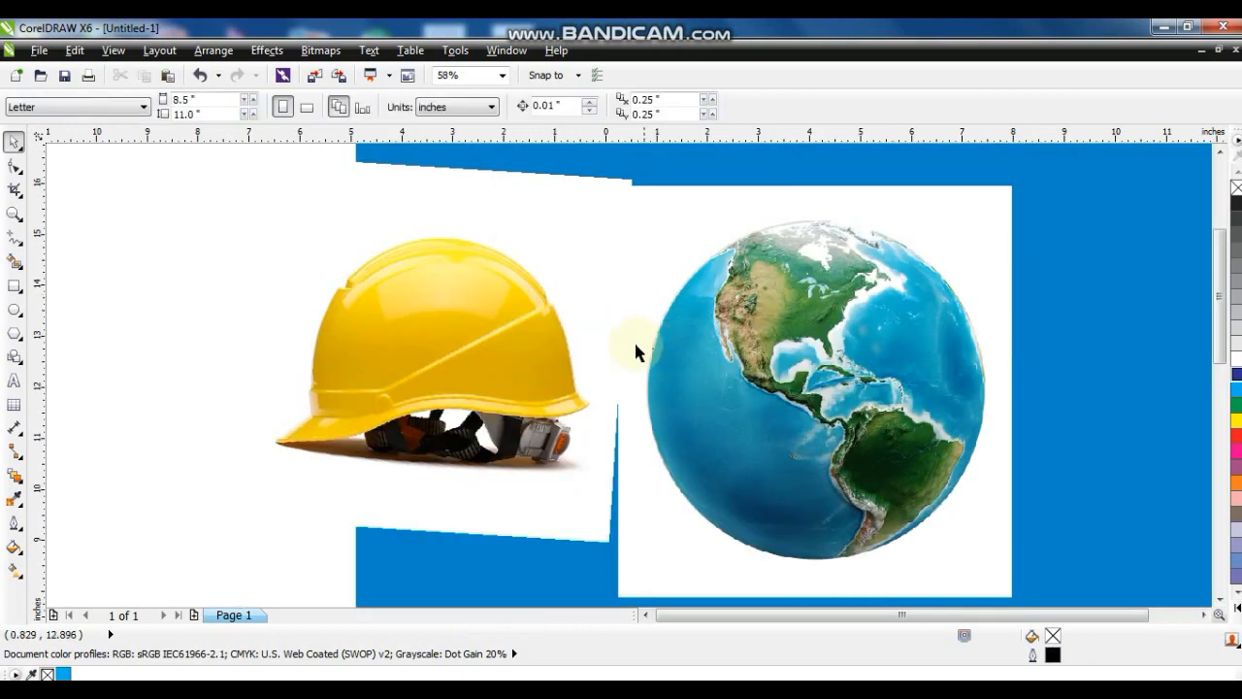
# Step: Draw a circle over the globe and resize it to about 6.49 inches across so it follows the globe's edge
pyautogui.click(15, 308)
pyautogui.moveTo(662, 238); pyautogui.dragTo(879, 560)
pyautogui.click(14, 142)
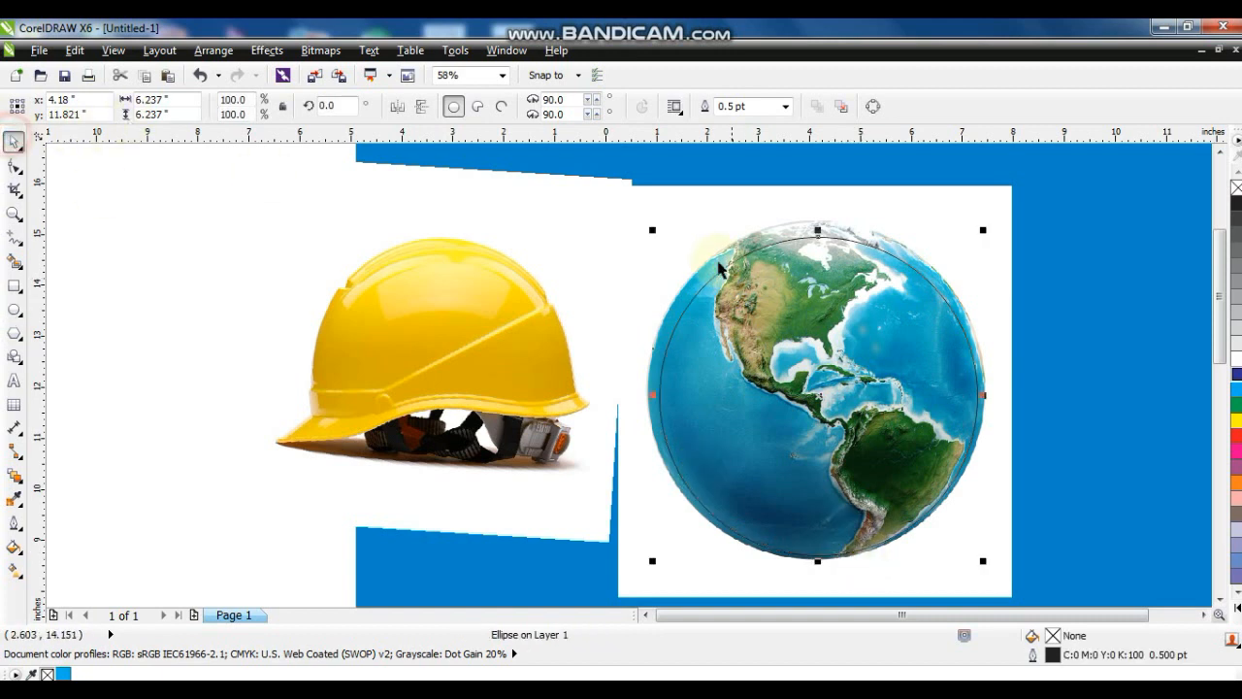
pyautogui.moveTo(653, 230); pyautogui.dragTo(652, 223)
pyautogui.moveTo(984, 225); pyautogui.dragTo(978, 225)
# Step: PowerClip the globe picture inside the circle and remove the circle's outline
pyautogui.click(977, 221)
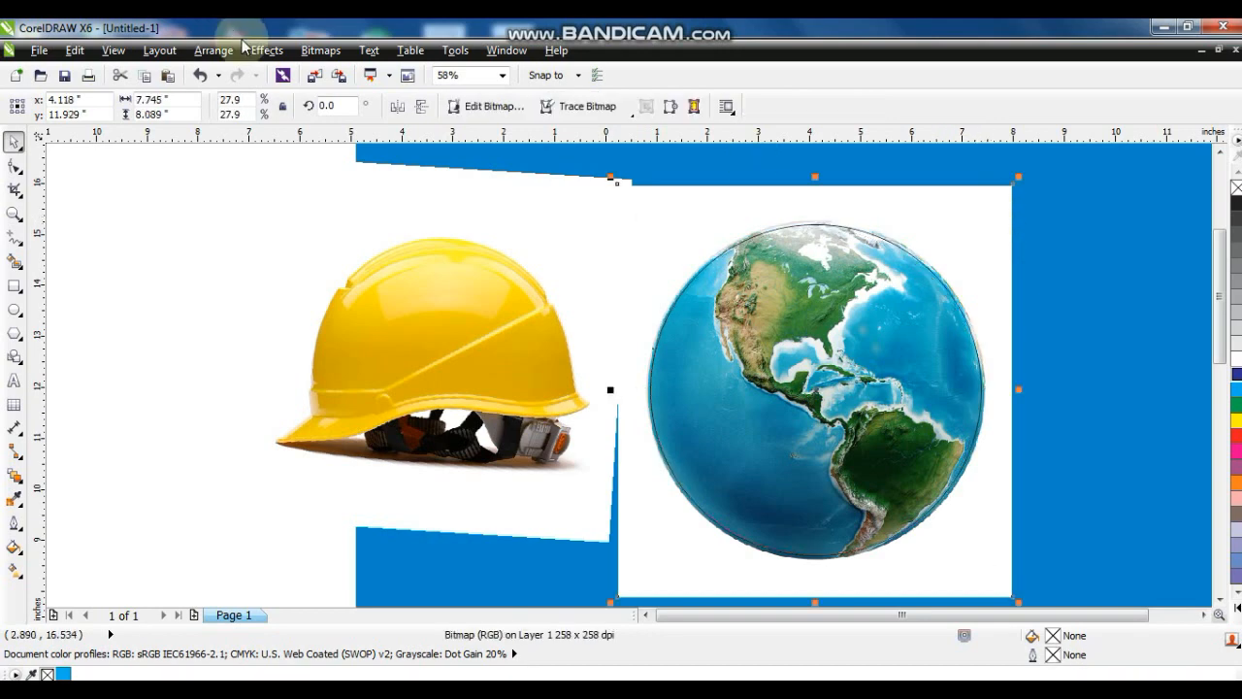
pyautogui.click(214, 51)
pyautogui.moveTo(255, 55)
pyautogui.moveTo(335, 311)
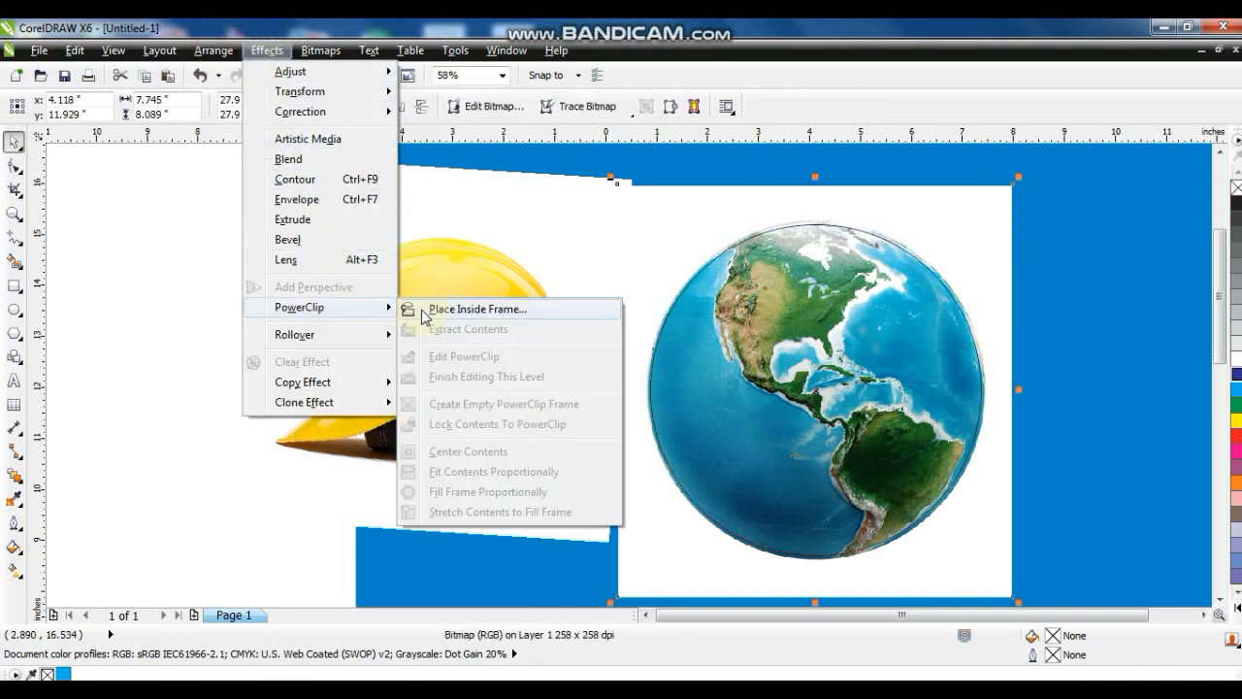
pyautogui.click(427, 310)
pyautogui.click(844, 228)
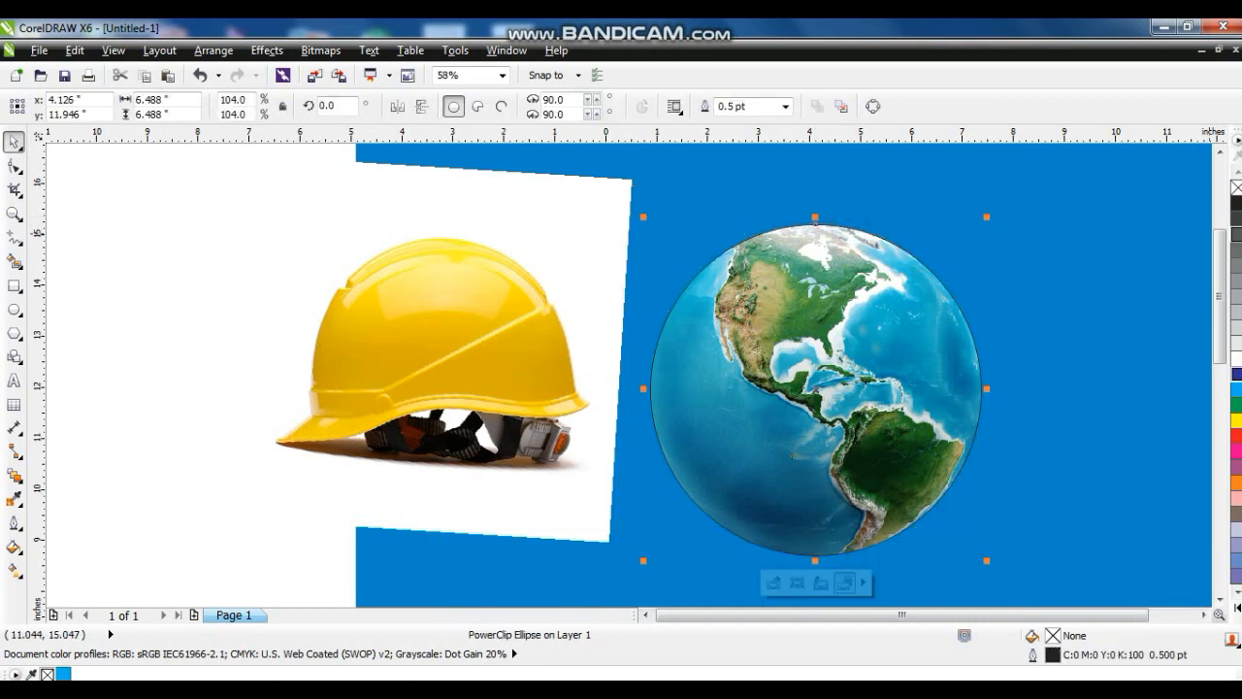
pyautogui.click(210, 311)
# Step: Trace the helmet's left edge with straight freehand segments from the front brim tip up to the notch beside the crown
pyautogui.click(430, 341)
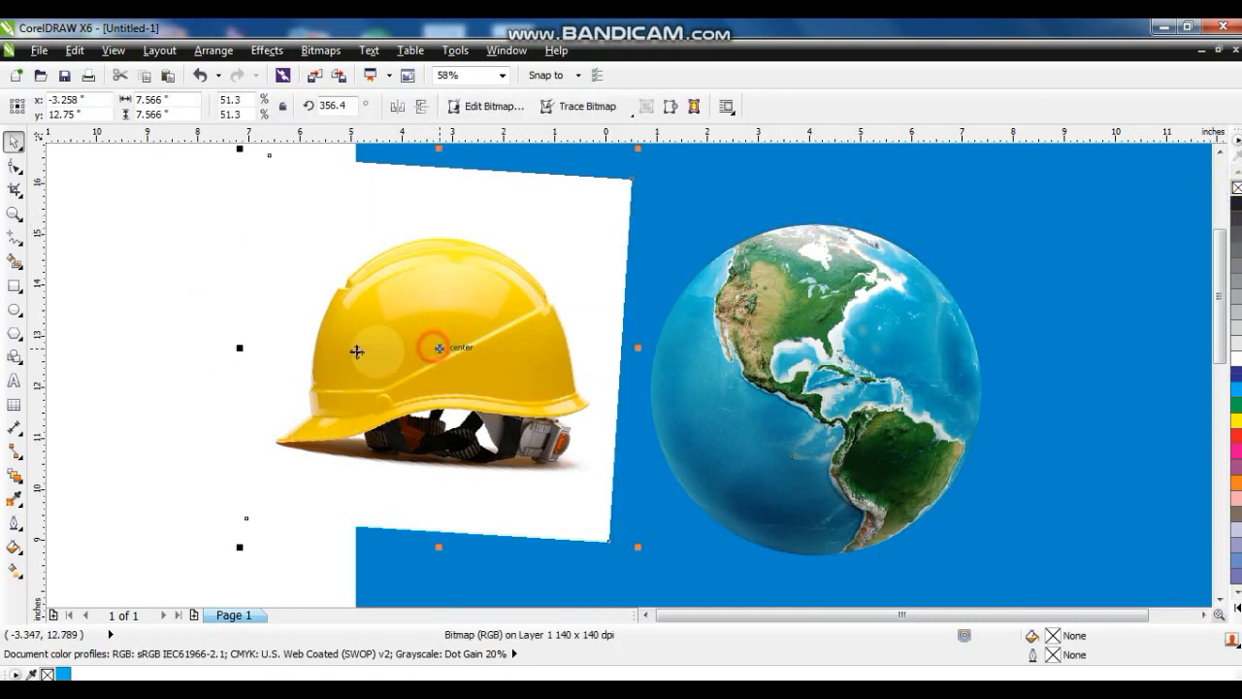
pyautogui.click(10, 211)
pyautogui.moveTo(257, 256); pyautogui.dragTo(683, 481)
pyautogui.rightClick(609, 381)
pyautogui.moveTo(200, 200); pyautogui.dragTo(632, 513)
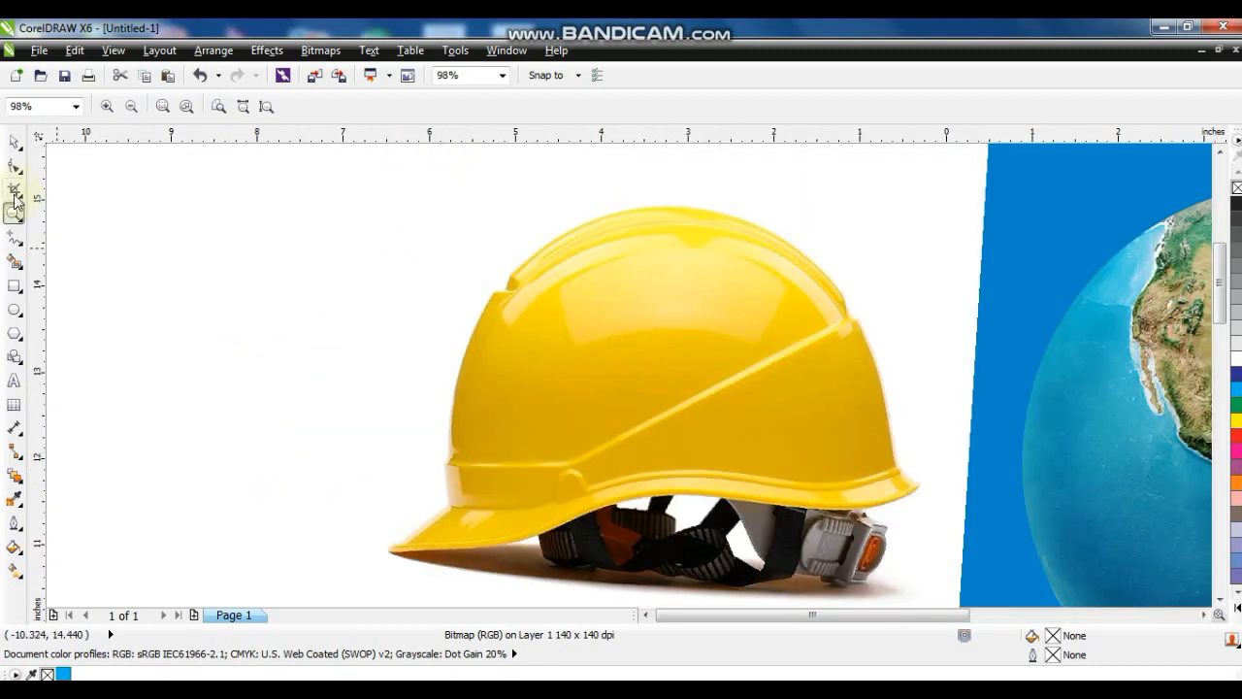
pyautogui.click(10, 237)
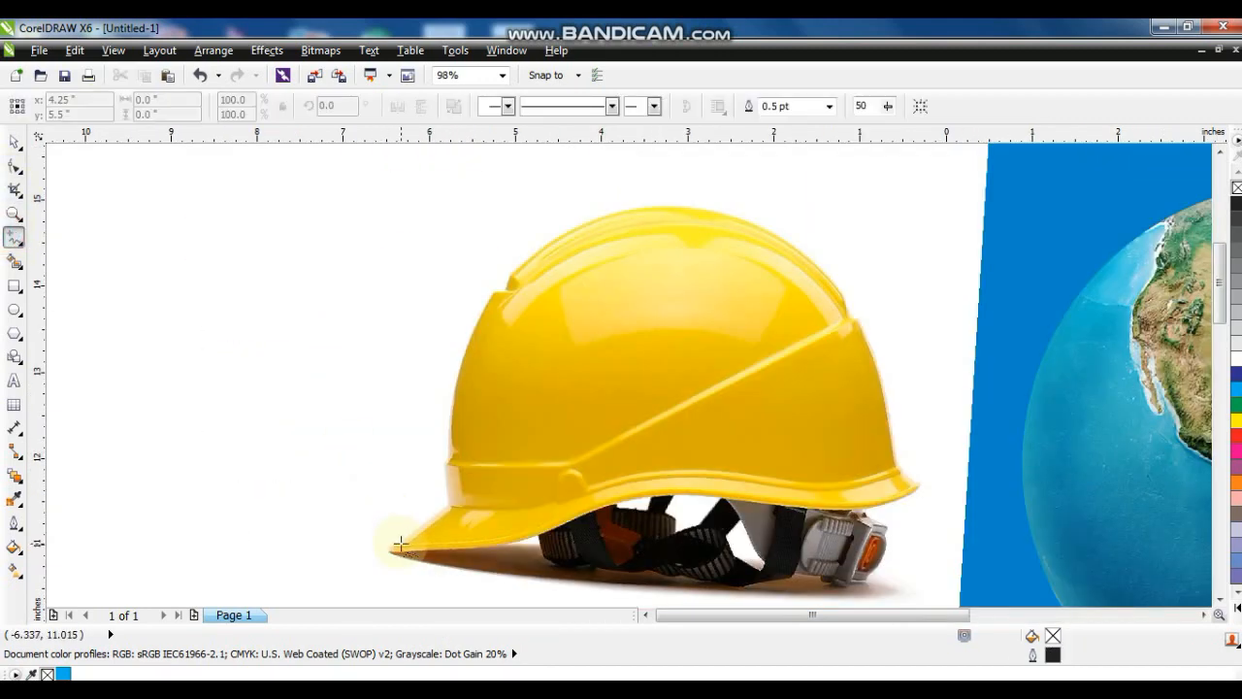
pyautogui.click(400, 544)
pyautogui.click(453, 500)
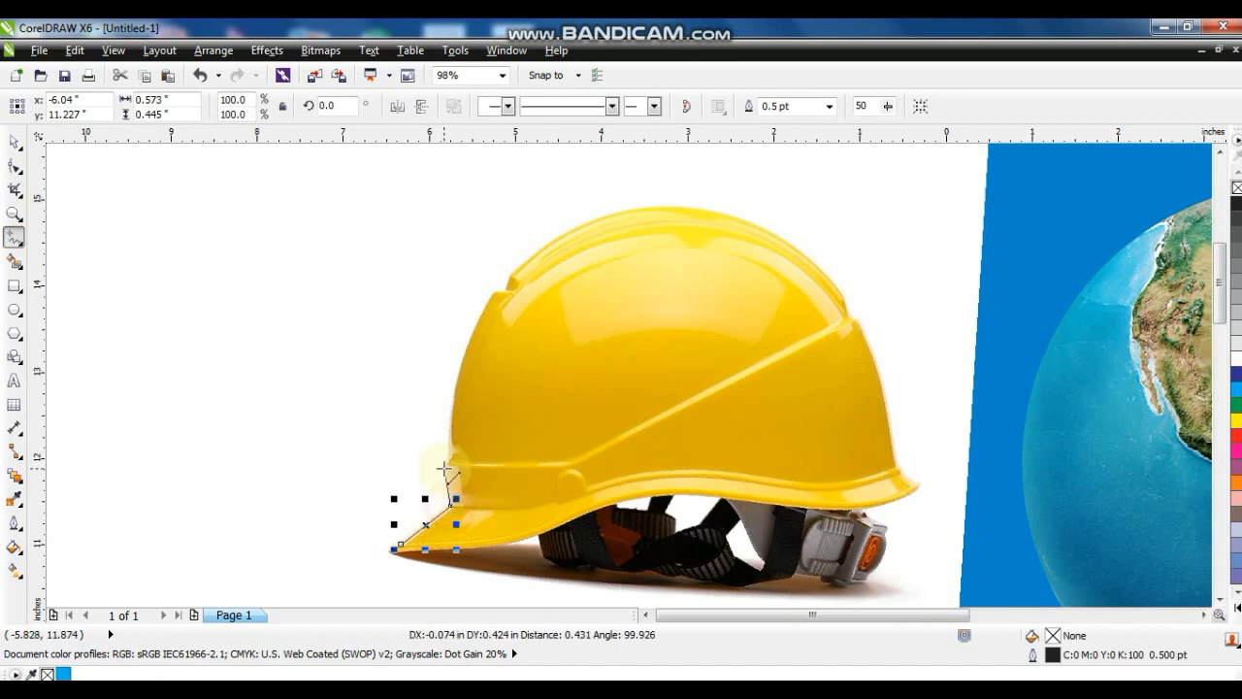
pyautogui.click(455, 453)
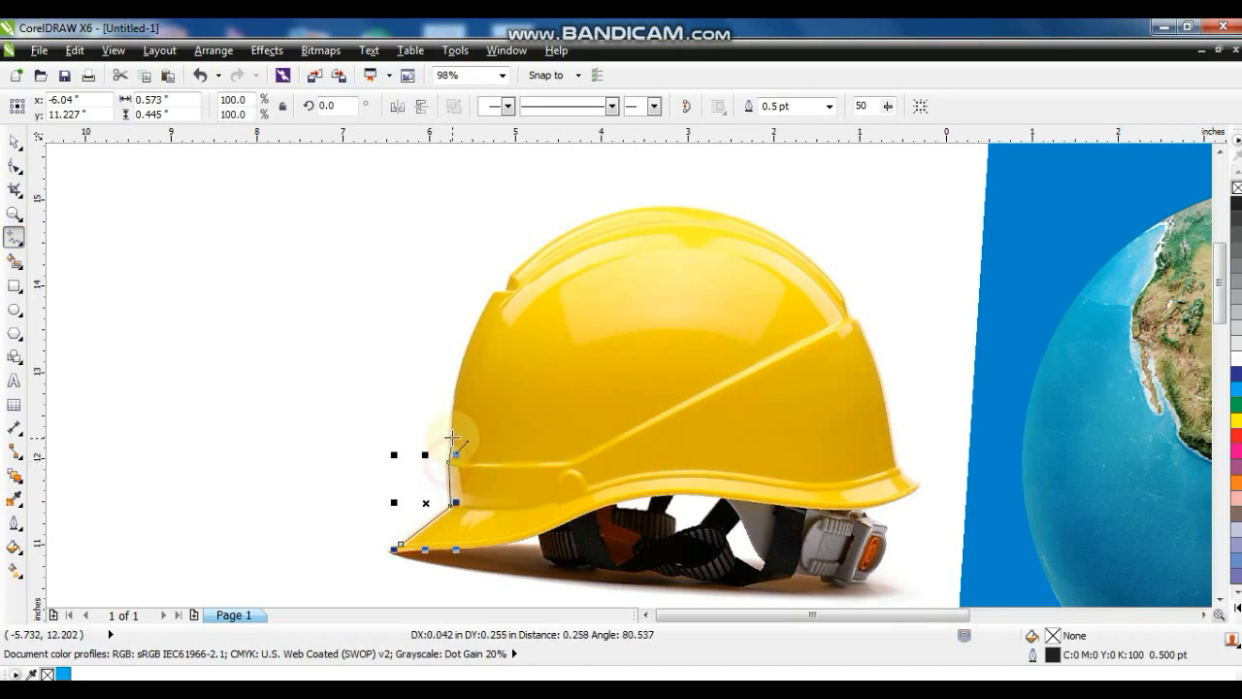
pyautogui.click(450, 430)
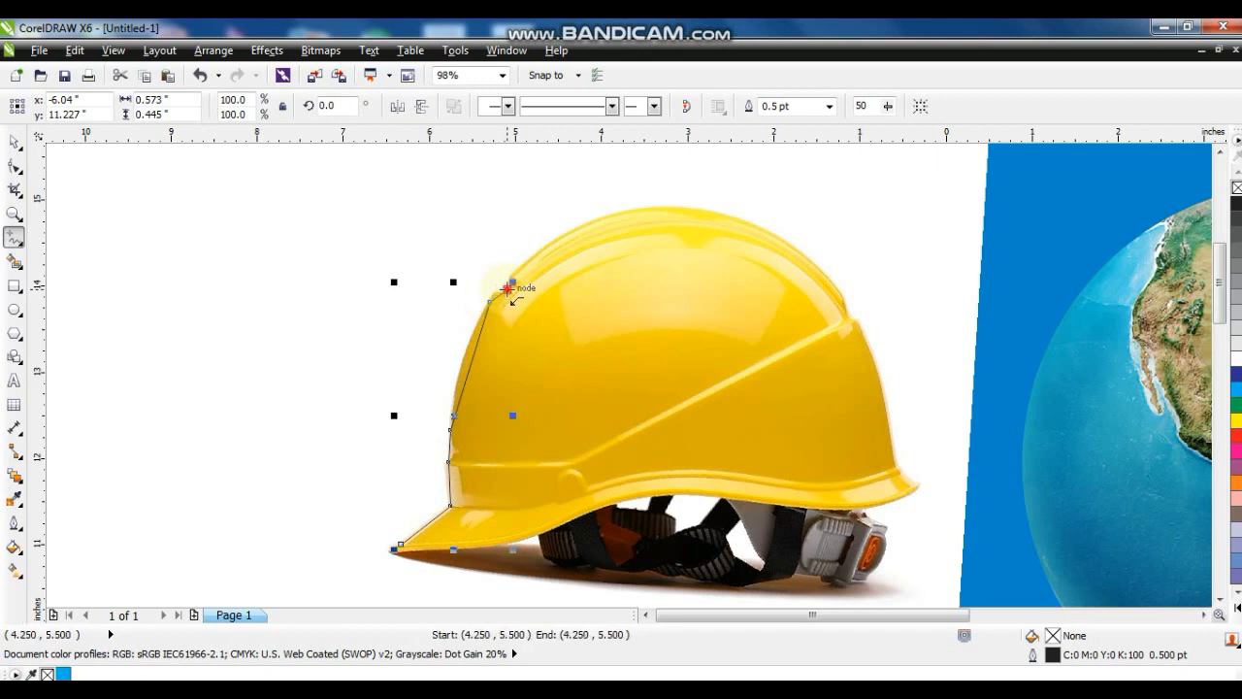
pyautogui.click(508, 279)
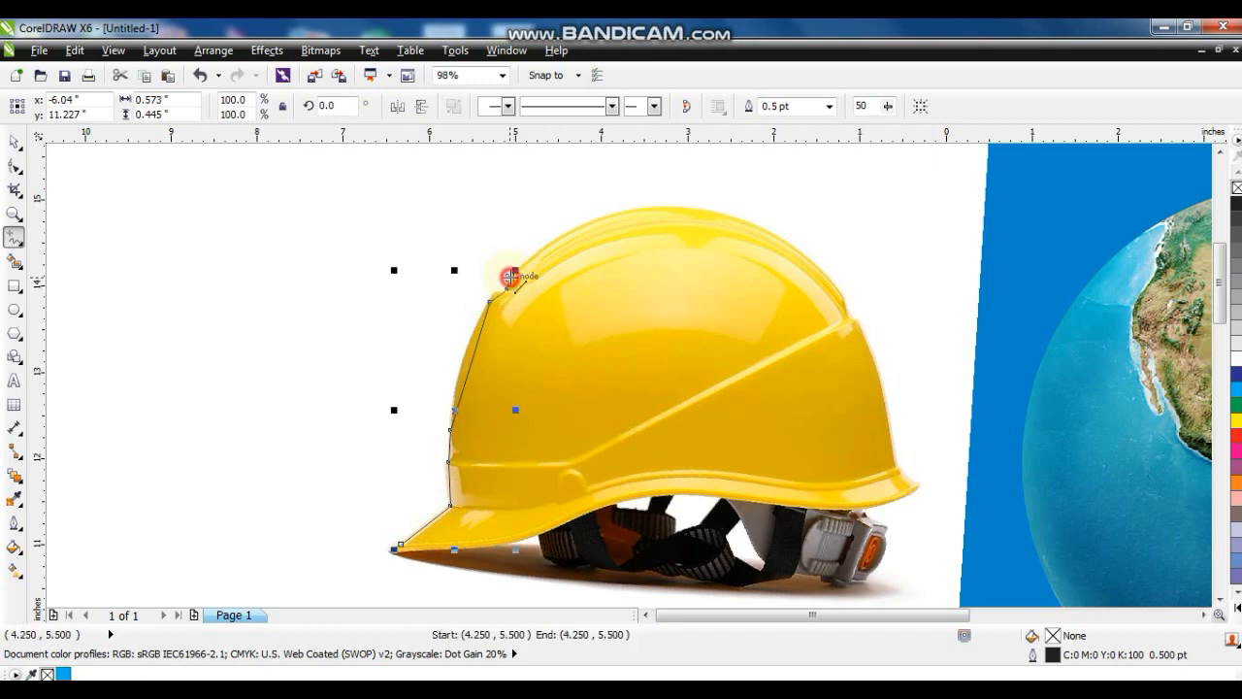
# Step: Continue the helmet outline across the crown, down the right side and back along the underside to the front brim tip
pyautogui.click(852, 316)
pyautogui.click(893, 461)
pyautogui.click(920, 481)
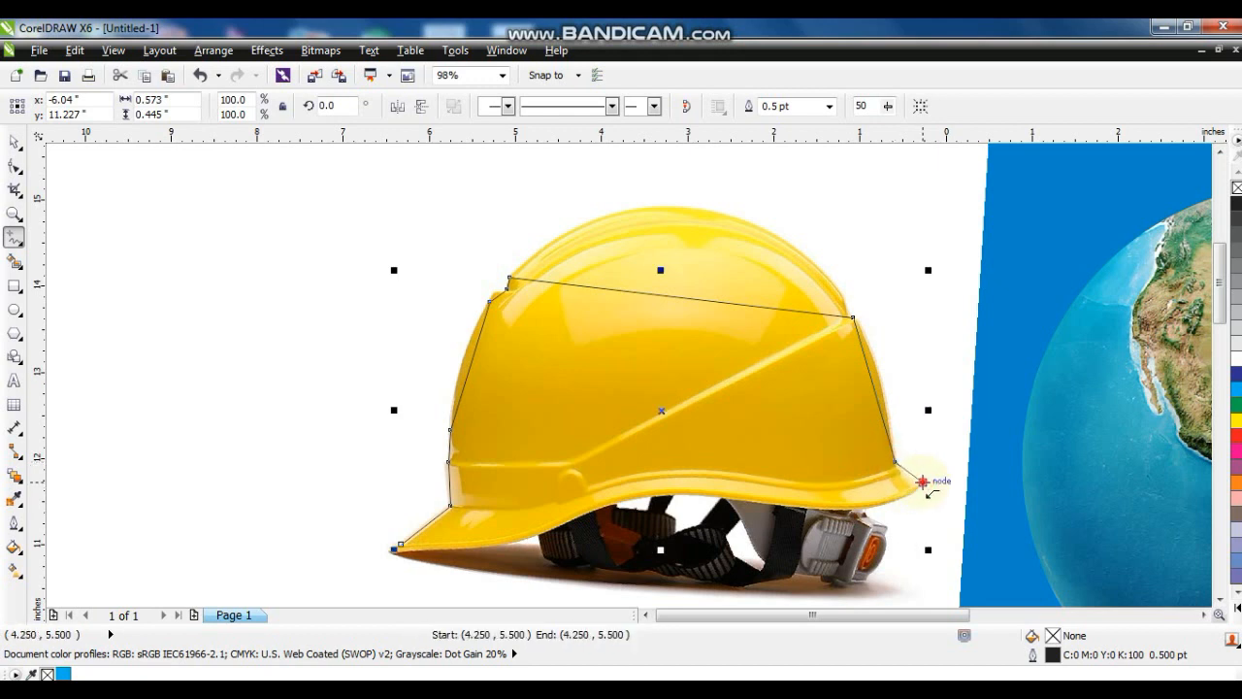
pyautogui.click(776, 504)
pyautogui.click(573, 519)
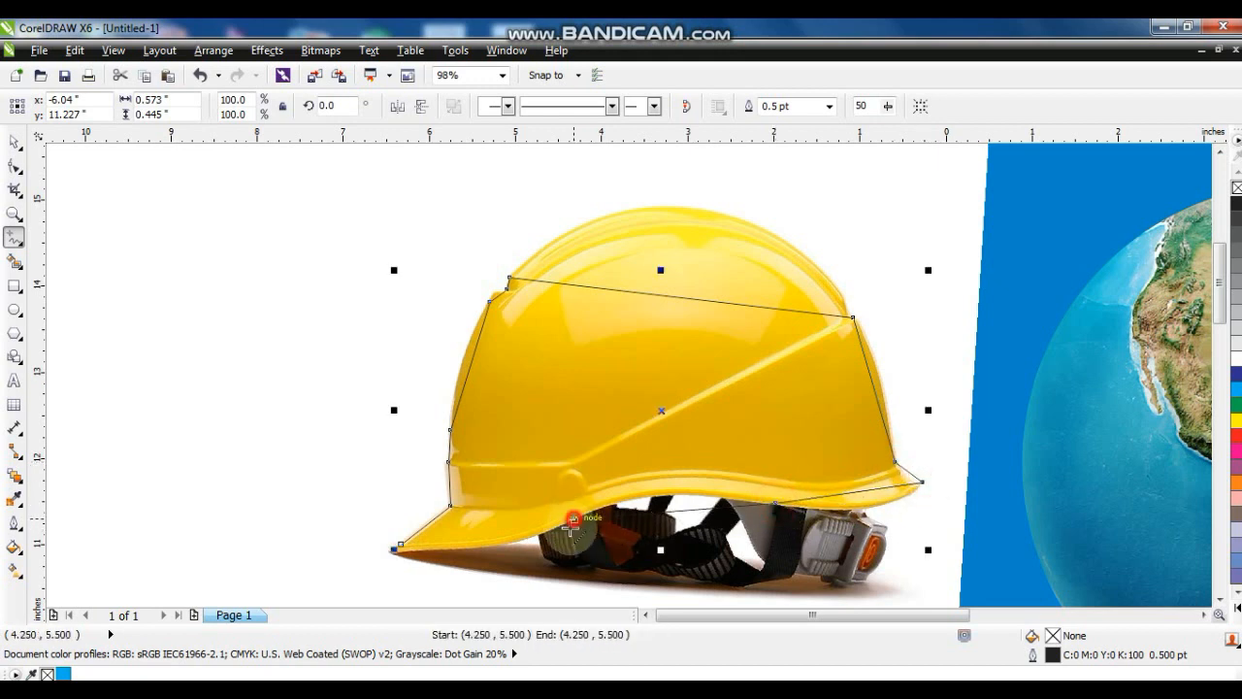
pyautogui.click(414, 549)
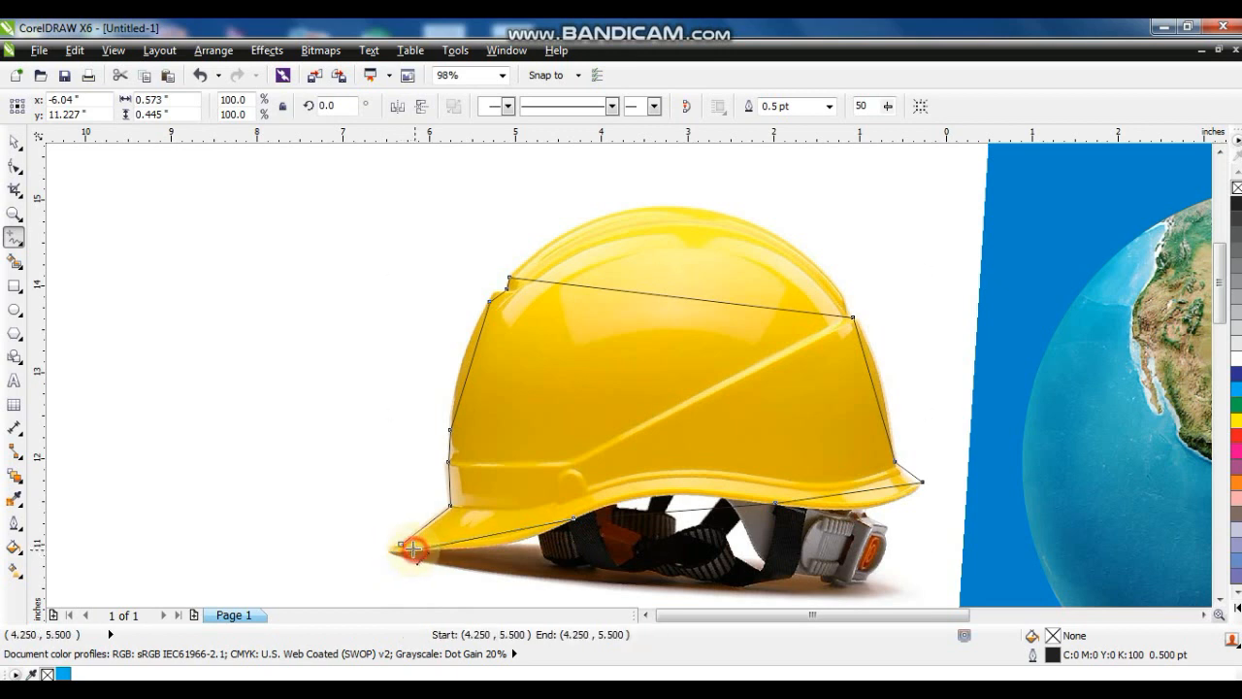
# Step: Convert the helmet outline's segments to curves and bend the top segment to follow the crown
pyautogui.click(13, 167)
pyautogui.moveTo(158, 184); pyautogui.dragTo(1037, 623)
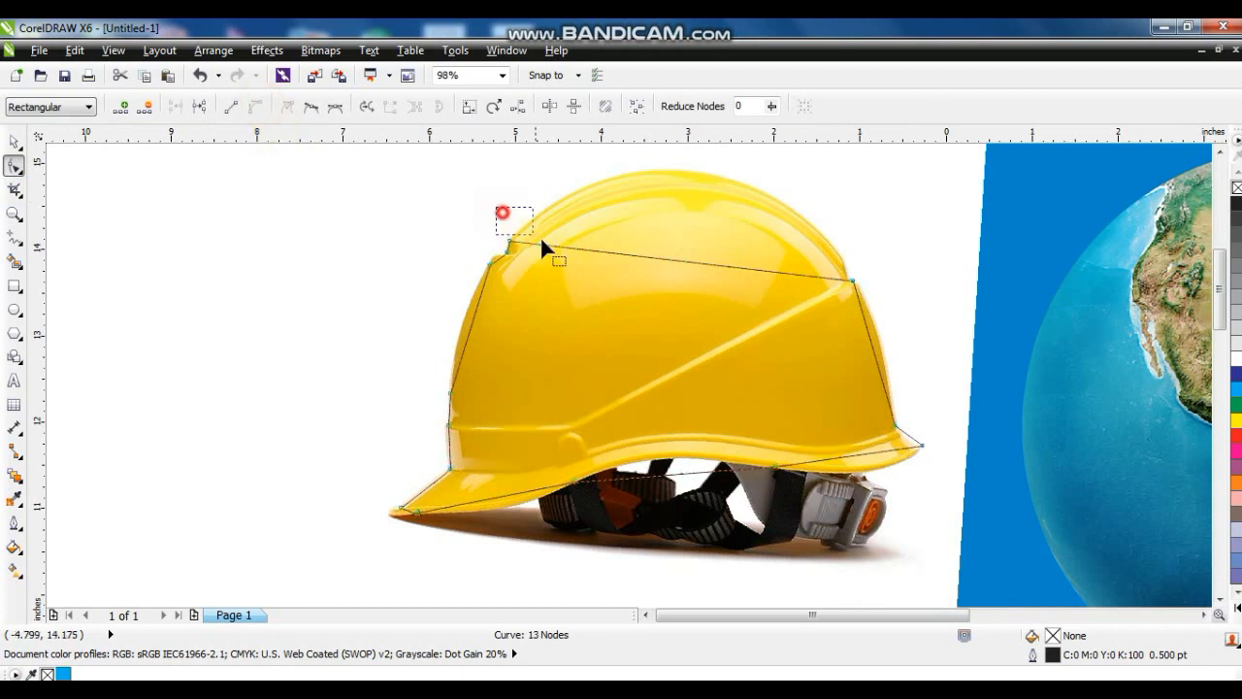
pyautogui.moveTo(618, 250); pyautogui.dragTo(563, 183)
pyautogui.moveTo(742, 271); pyautogui.dragTo(694, 195)
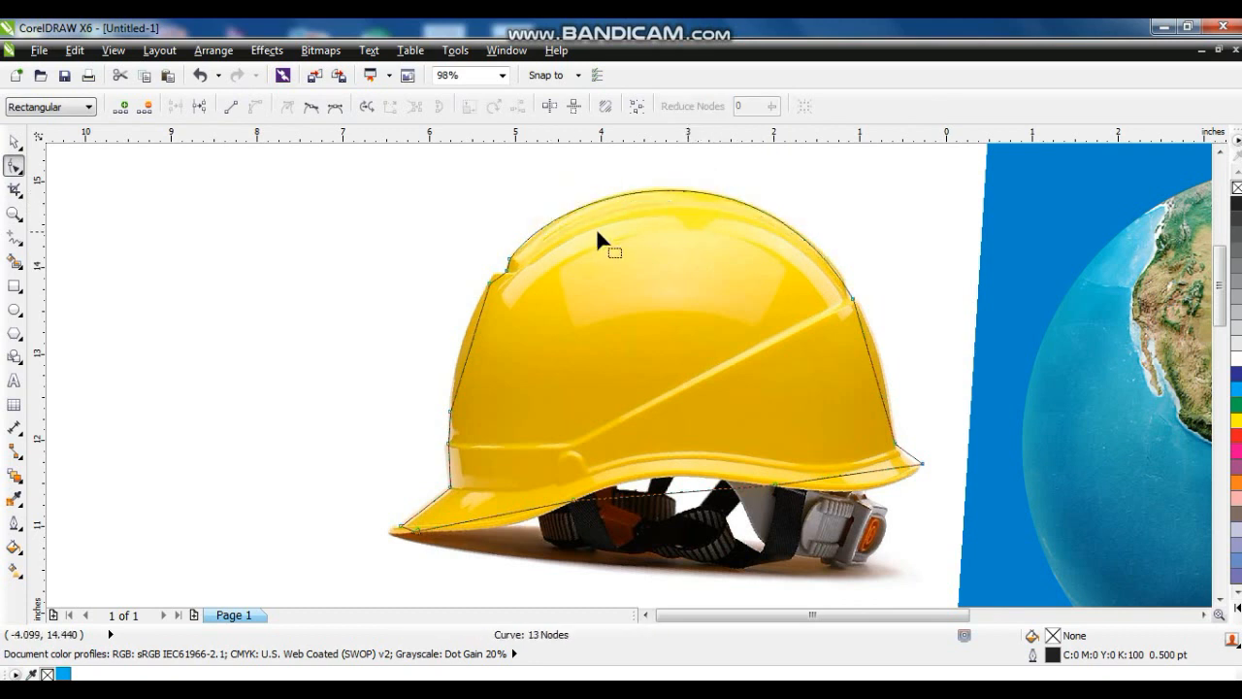
pyautogui.moveTo(561, 270); pyautogui.dragTo(561, 271)
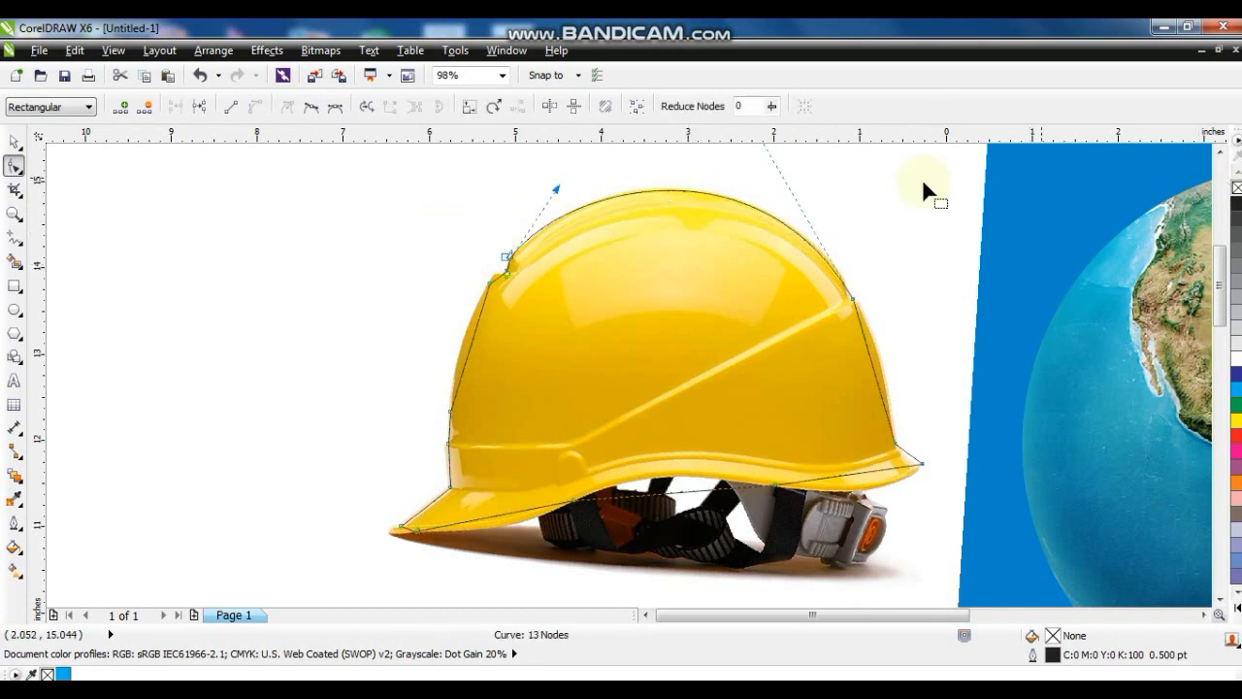
pyautogui.click(1220, 152)
pyautogui.moveTo(559, 236); pyautogui.dragTo(559, 235)
# Step: Bend the outline's right-hand segments to follow the helmet's side and the curved rear brim
pyautogui.click(14, 216)
pyautogui.moveTo(715, 305); pyautogui.dragTo(987, 557)
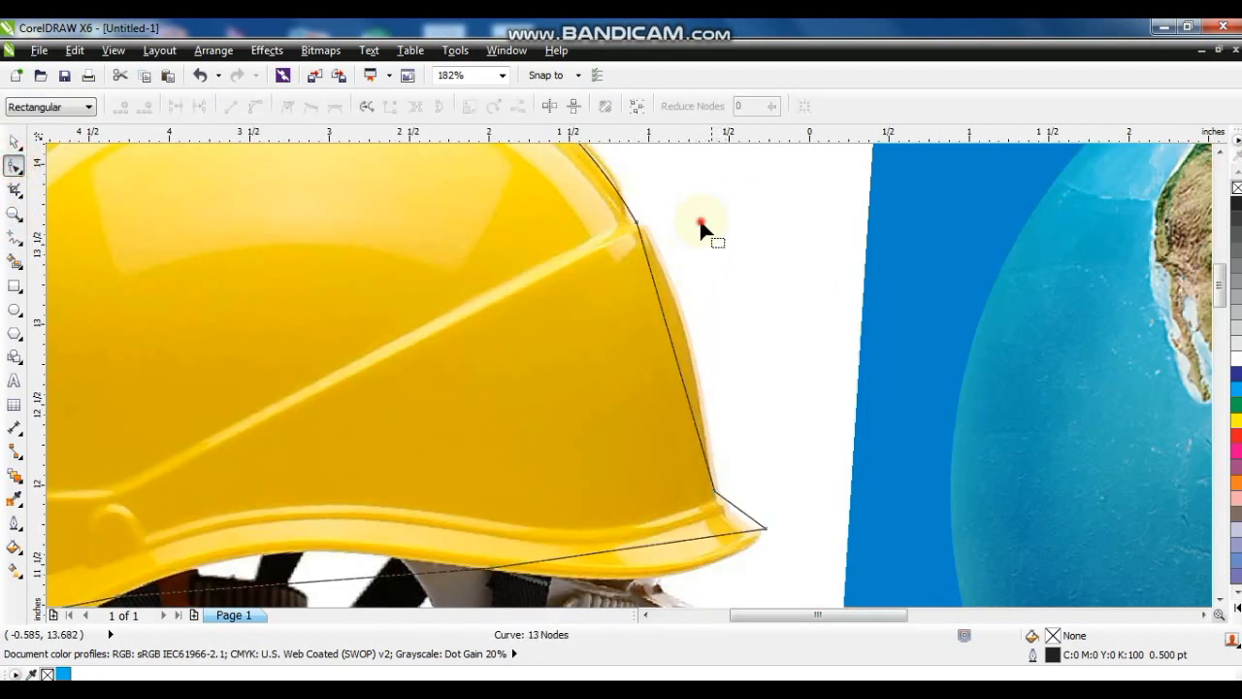
pyautogui.click(664, 346)
pyautogui.moveTo(661, 315); pyautogui.dragTo(691, 406)
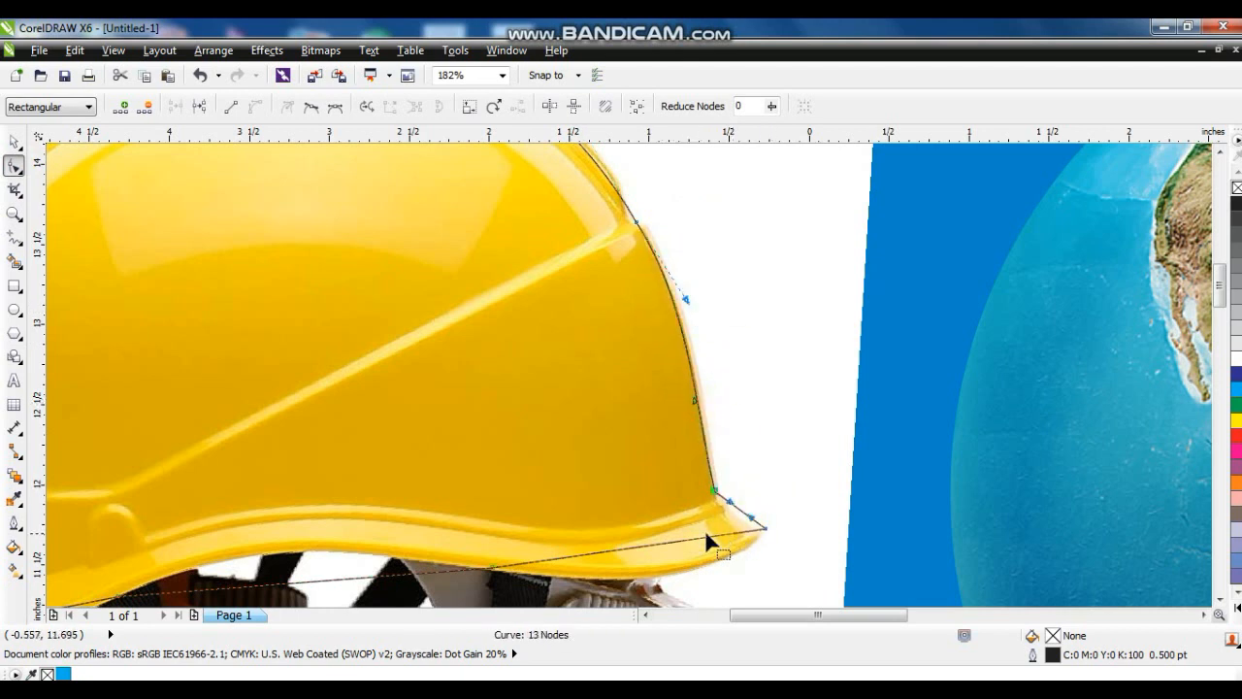
pyautogui.moveTo(635, 545); pyautogui.dragTo(678, 580)
pyautogui.moveTo(756, 519); pyautogui.dragTo(719, 505)
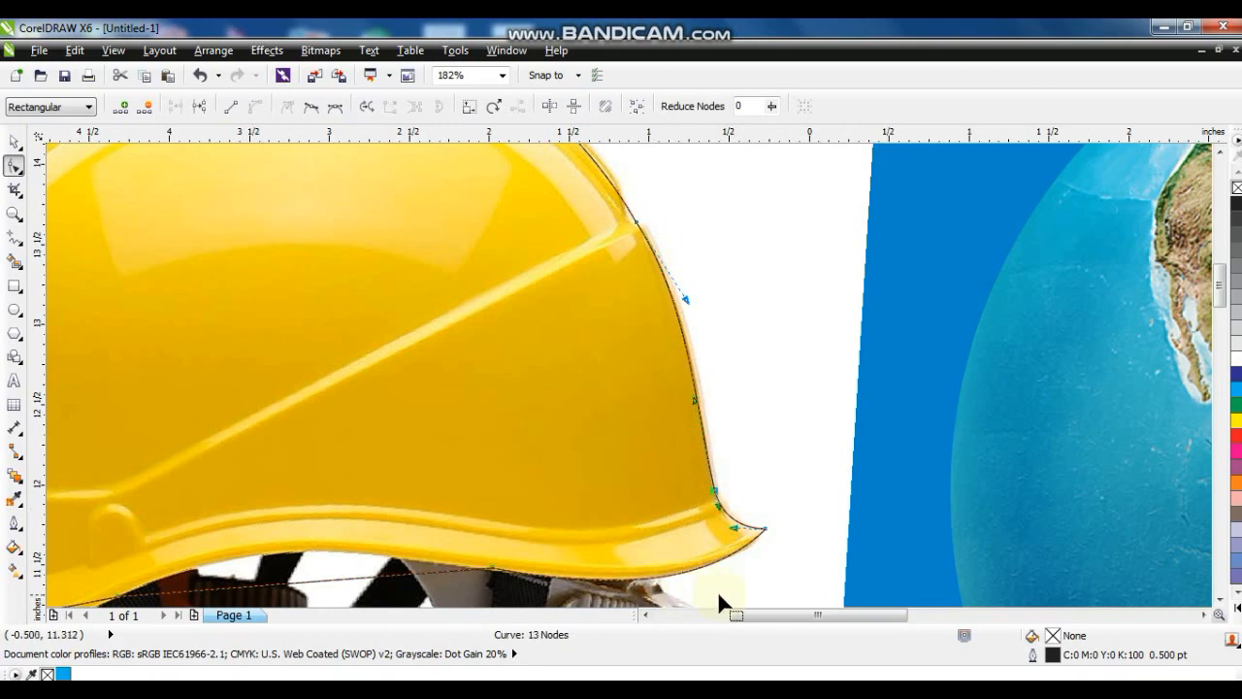
# Step: Shape the outline along the helmet's underside and fit it to the front brim tip
pyautogui.click(640, 615)
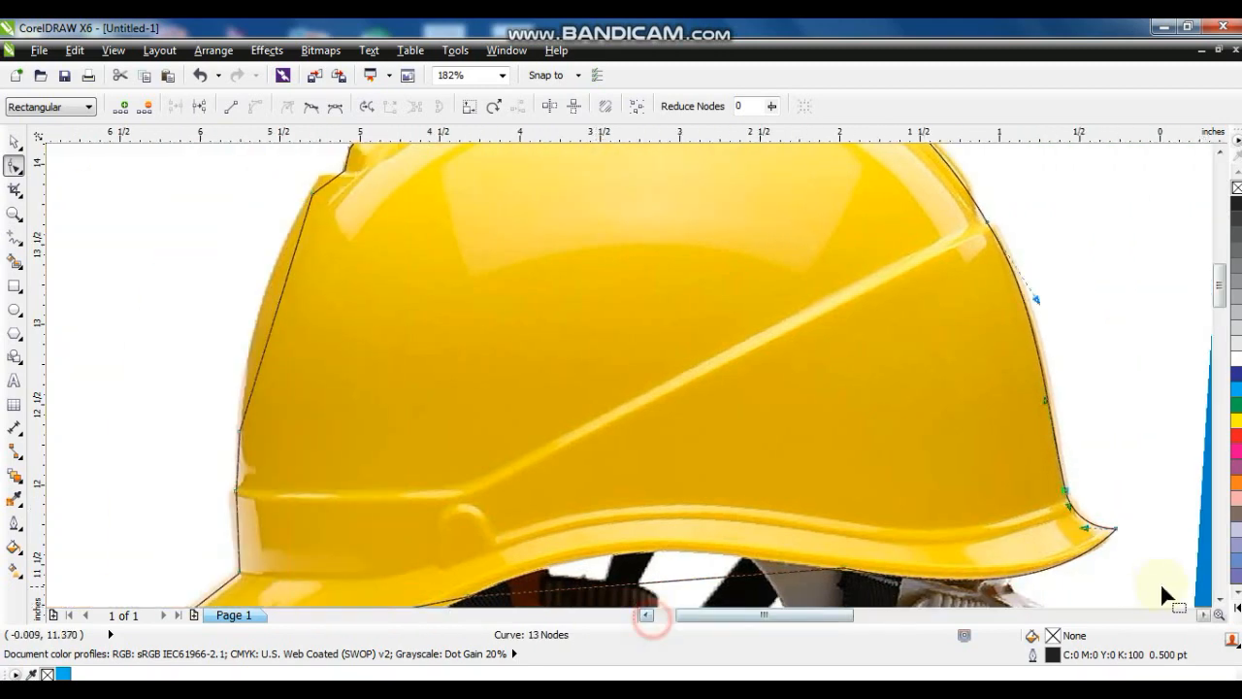
pyautogui.click(1215, 606)
pyautogui.click(1216, 605)
pyautogui.moveTo(658, 393); pyautogui.dragTo(639, 367)
pyautogui.moveTo(326, 432); pyautogui.dragTo(331, 452)
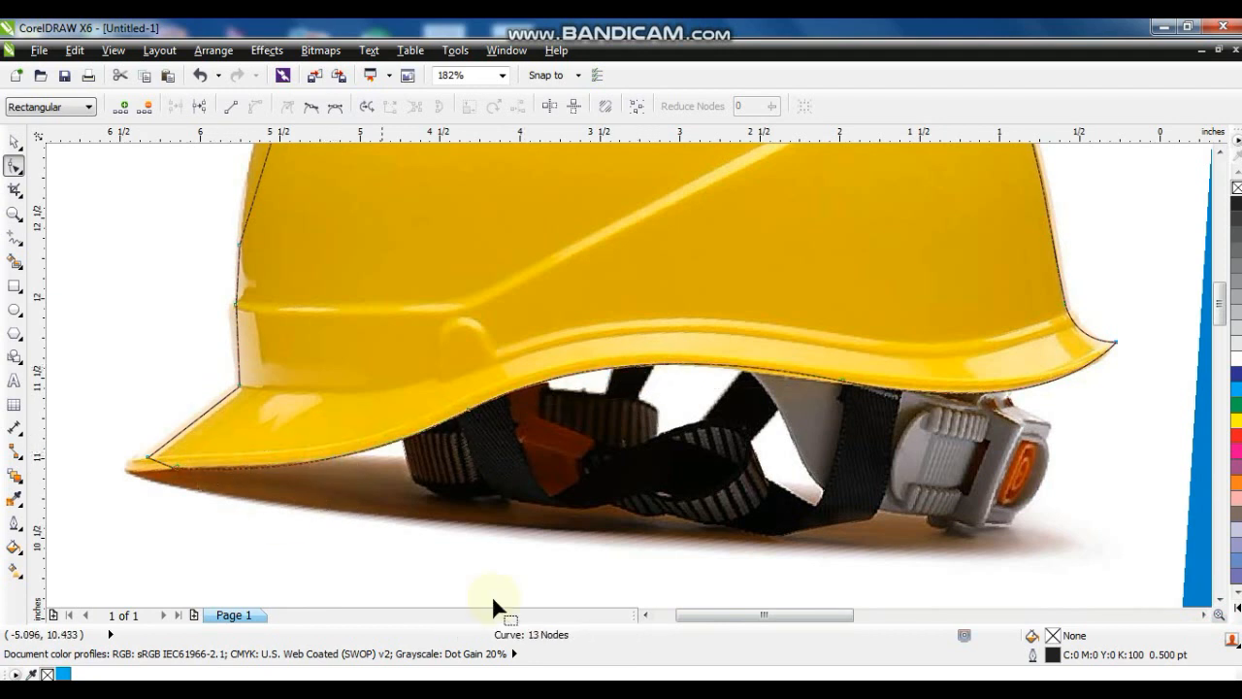
pyautogui.click(646, 614)
pyautogui.moveTo(585, 446); pyautogui.dragTo(589, 472)
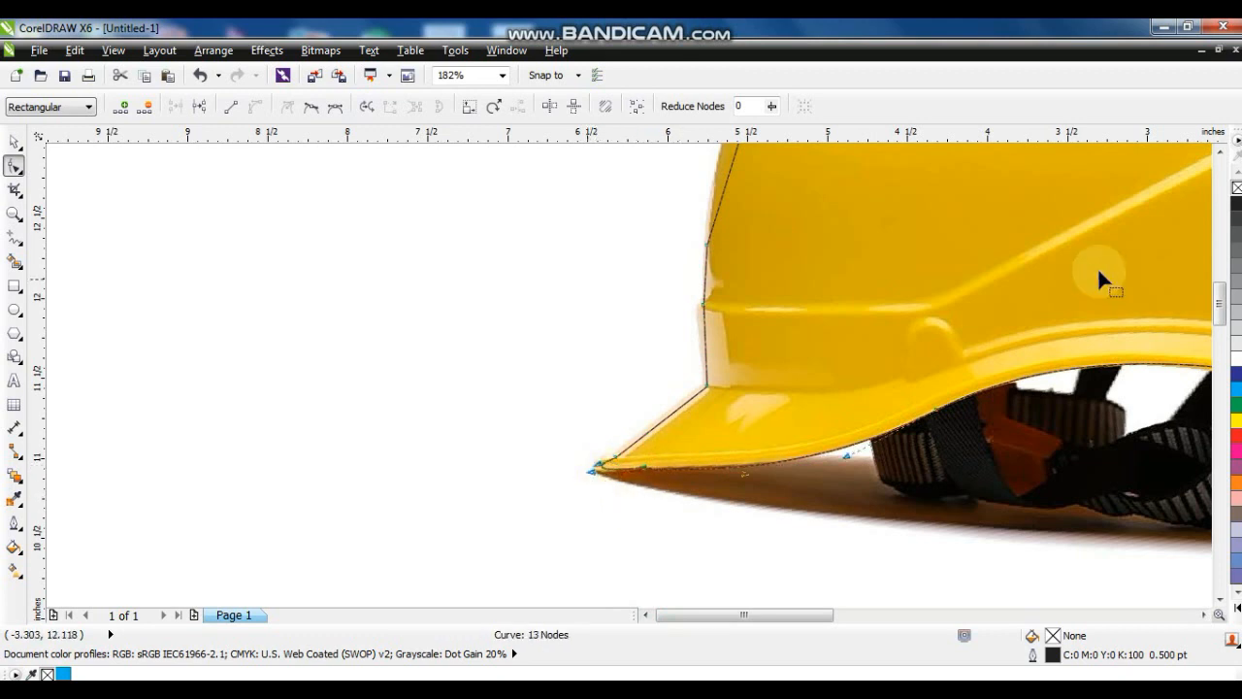
# Step: Curve the outline along the helmet's left side and bend the short segment just below the notch
pyautogui.scroll(5, 1219, 153)
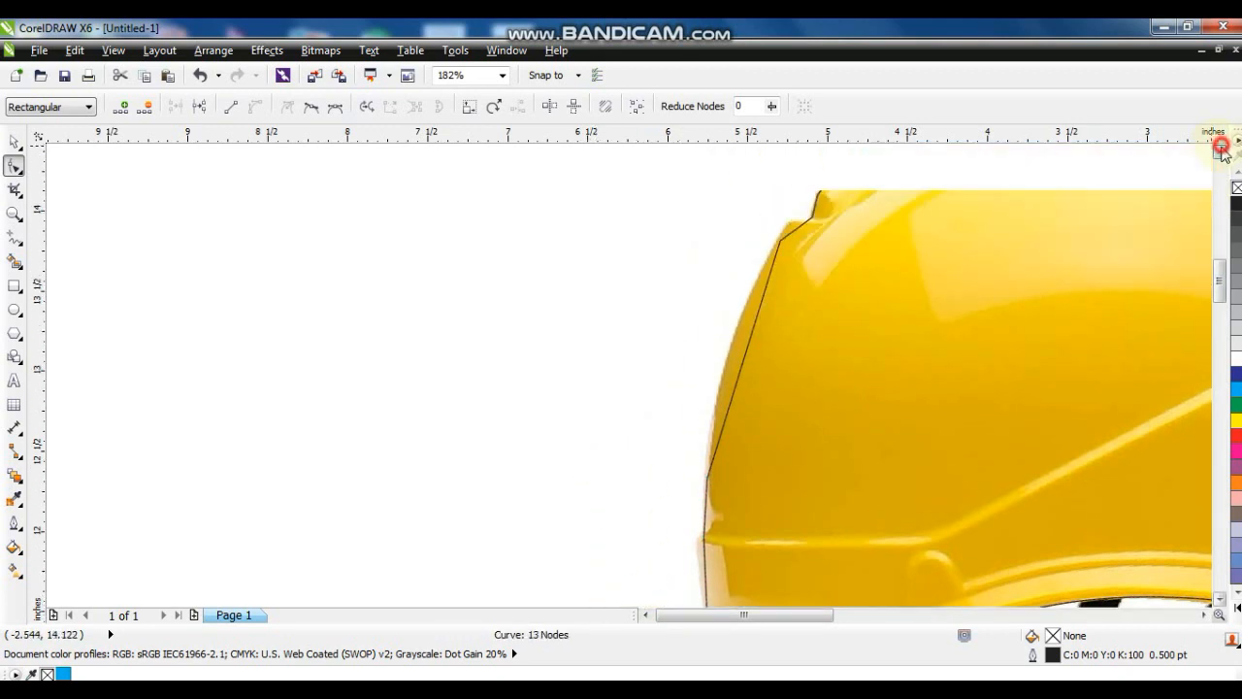
pyautogui.moveTo(740, 367); pyautogui.dragTo(728, 345)
pyautogui.click(20, 219)
pyautogui.moveTo(533, 186); pyautogui.dragTo(913, 336)
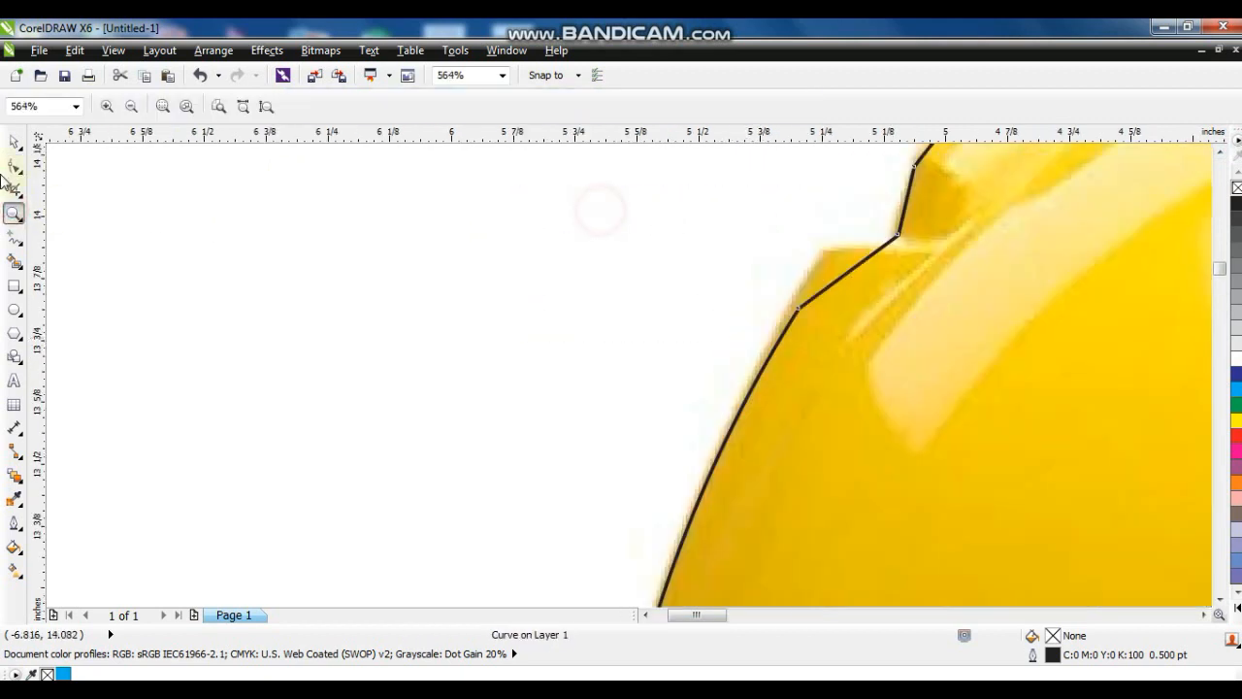
pyautogui.click(10, 166)
pyautogui.moveTo(829, 286); pyautogui.dragTo(823, 245)
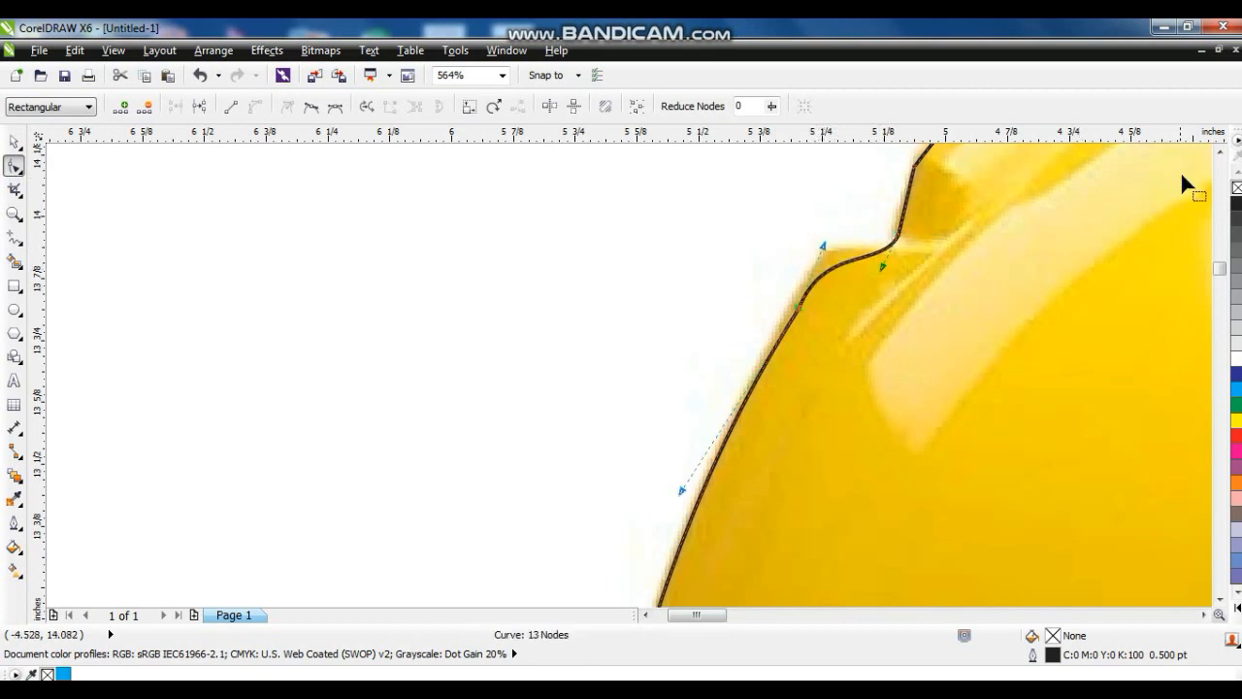
# Step: PowerClip the helmet picture inside the traced helmet outline and remove the outline stroke
pyautogui.click(1219, 153)
pyautogui.click(12, 211)
pyautogui.rightClick(514, 274)
pyautogui.rightClick(814, 339)
pyautogui.rightClick(805, 332)
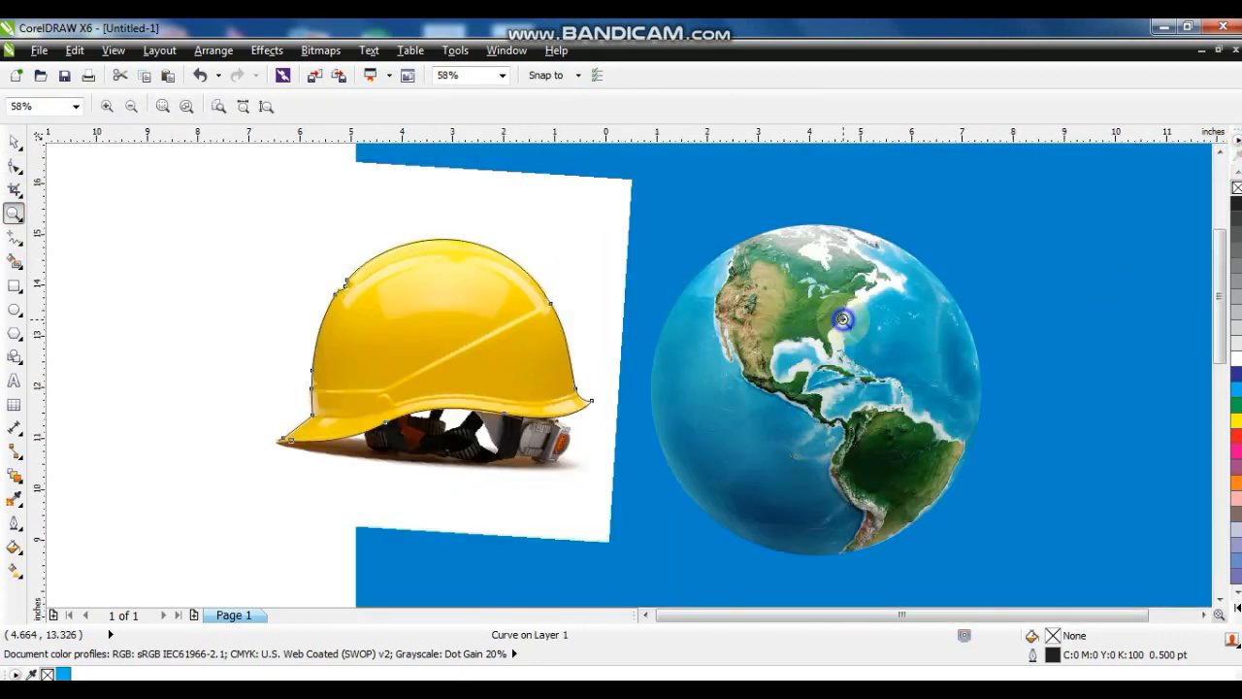
pyautogui.click(13, 142)
pyautogui.click(577, 239)
pyautogui.click(267, 51)
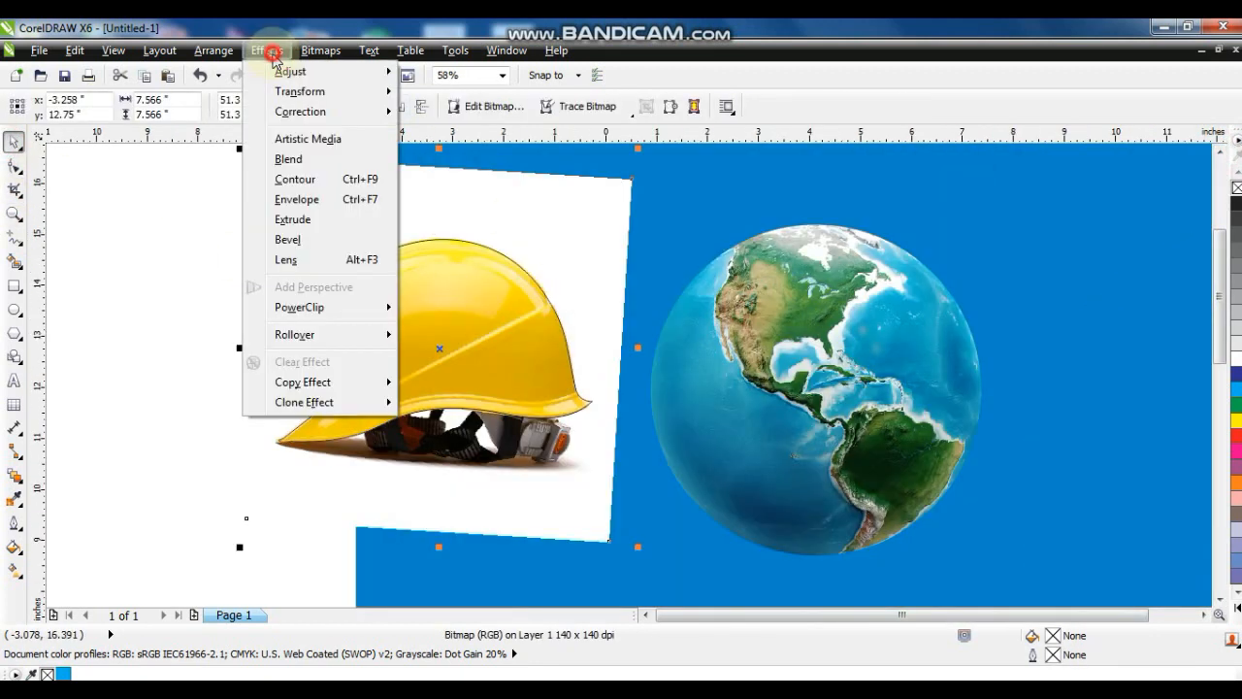
pyautogui.moveTo(316, 311)
pyautogui.click(435, 312)
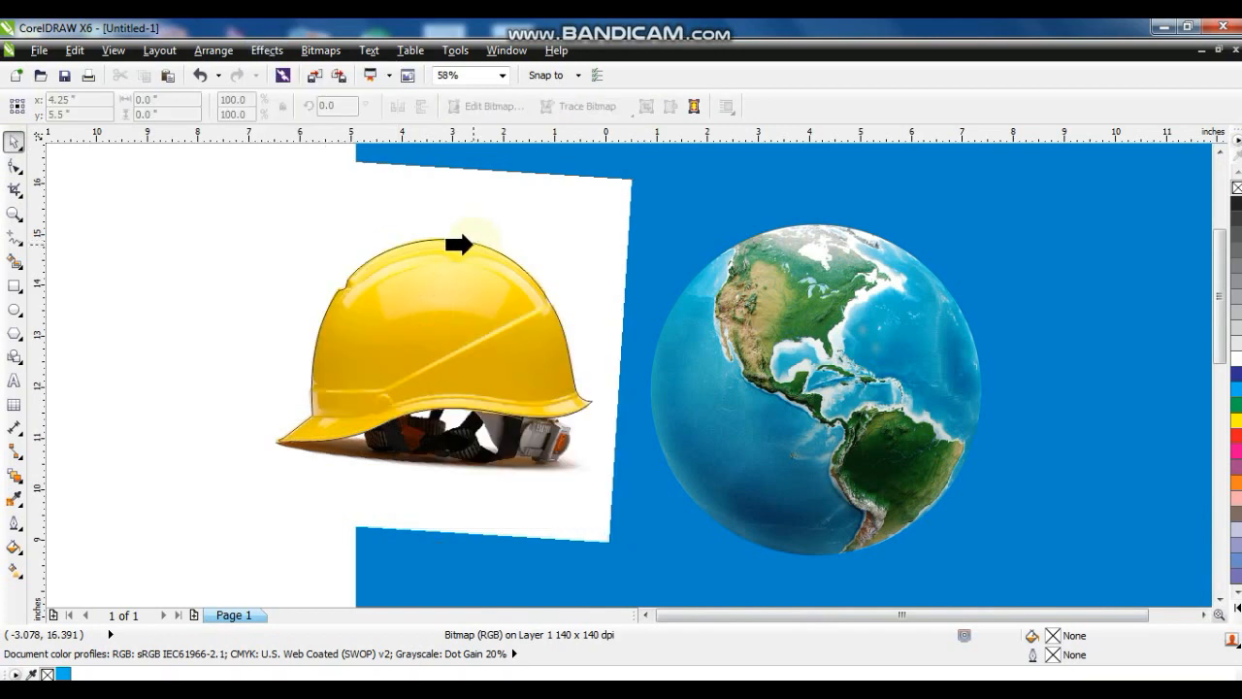
pyautogui.click(470, 245)
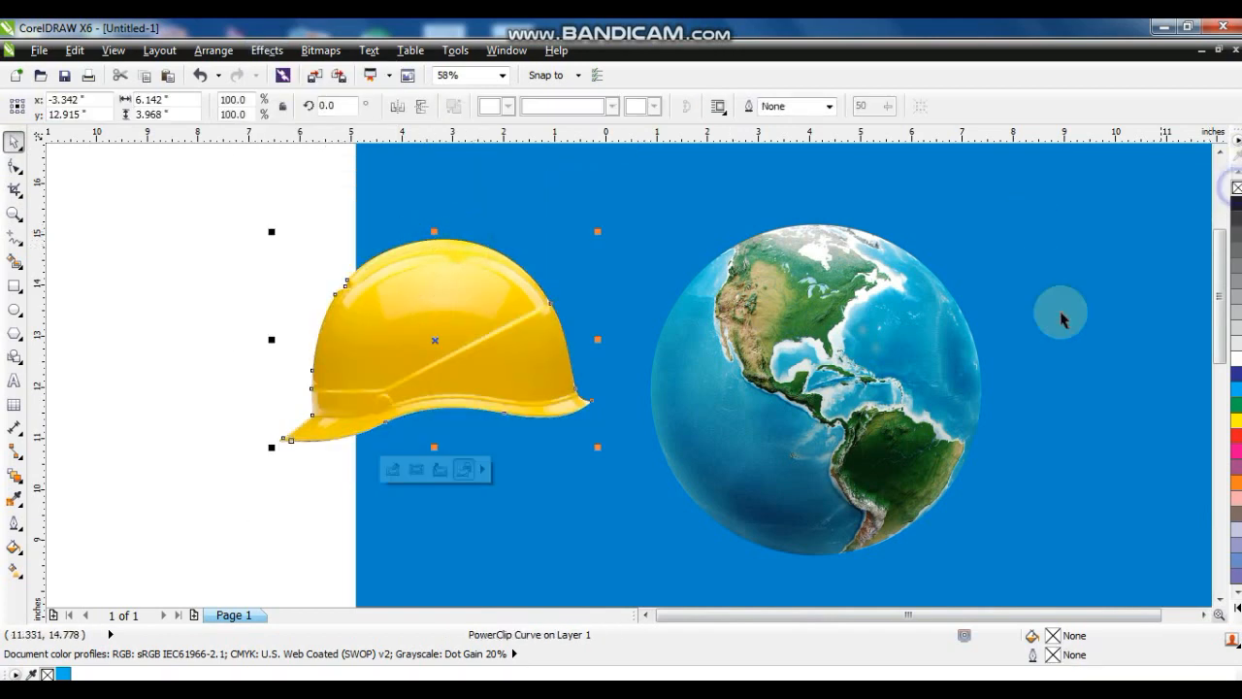
# Step: Centre the cut-out helmet on the globe both horizontally and vertically
pyautogui.keyDown('shift'); pyautogui.click(866, 429); pyautogui.keyUp('shift')
pyautogui.press('c')
pyautogui.press('e')
pyautogui.hotkey('shift', 'F2')
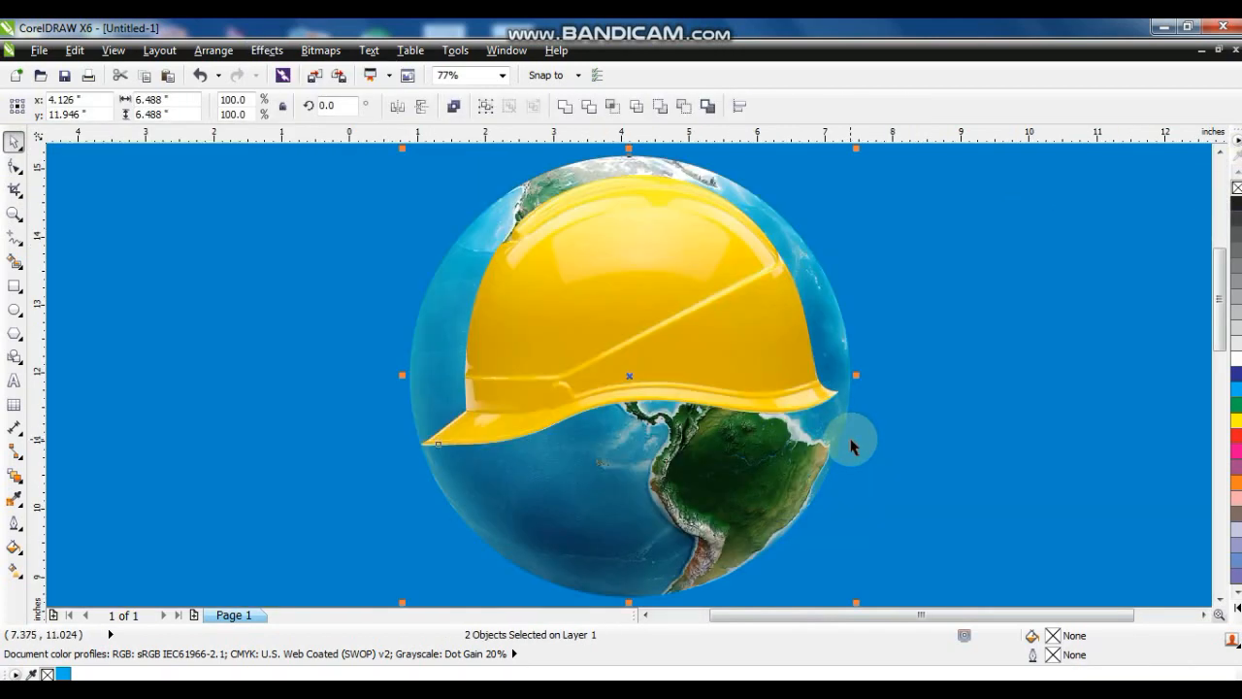
# Step: Raise the helmet over the globe's upper half and enlarge it to about 8.0 by 5.2 inches
pyautogui.scroll(-2, 851, 443)
pyautogui.click(852, 442)
pyautogui.moveTo(762, 383); pyautogui.dragTo(746, 352)
pyautogui.moveTo(839, 415); pyautogui.dragTo(863, 434)
pyautogui.moveTo(806, 392); pyautogui.dragTo(811, 390)
pyautogui.moveTo(870, 435); pyautogui.dragTo(873, 439)
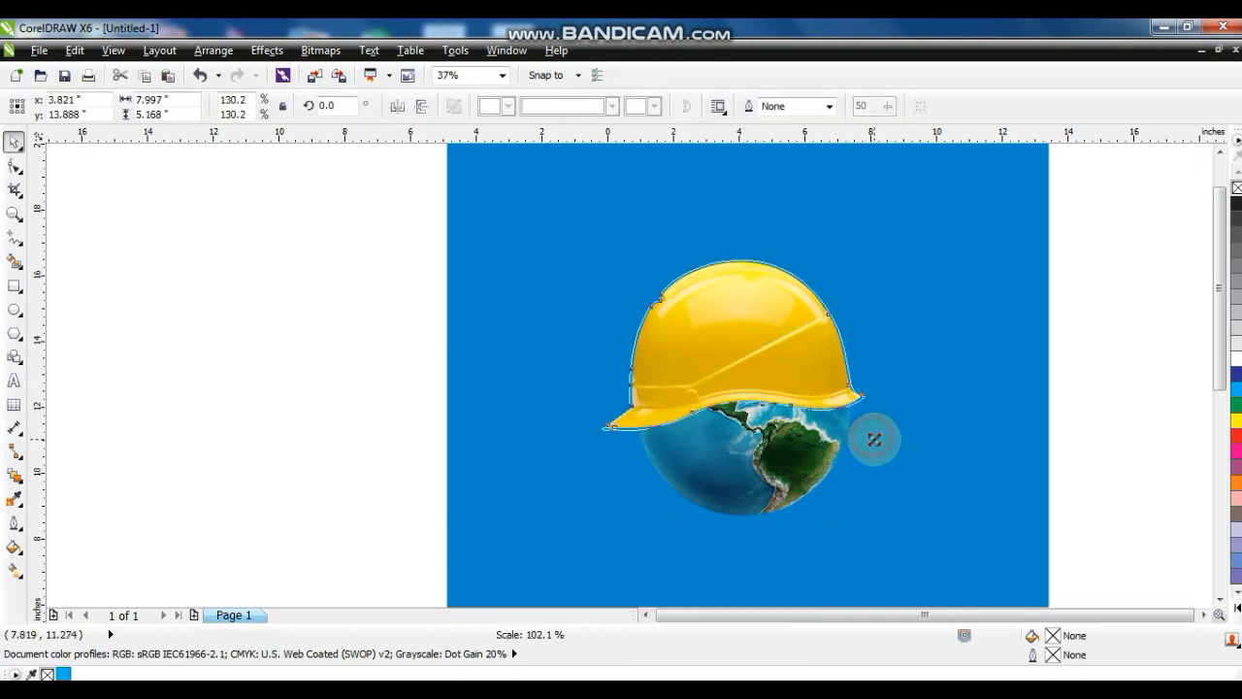
# Step: Try to centre the helmet and globe on each other horizontally
pyautogui.keyDown('shift'); pyautogui.click(825, 467); pyautogui.keyUp('shift')
pyautogui.press('c')
pyautogui.click(1056, 413)
pyautogui.hotkey('ctrl', 'z')
# Step: Lower the helmet onto the globe so its centre sits at about y 13.2 inches
pyautogui.moveTo(1101, 256); pyautogui.dragTo(471, 546)
pyautogui.hotkey('shift', 'F2')
pyautogui.press('Escape')
pyautogui.moveTo(696, 324); pyautogui.dragTo(693, 361)
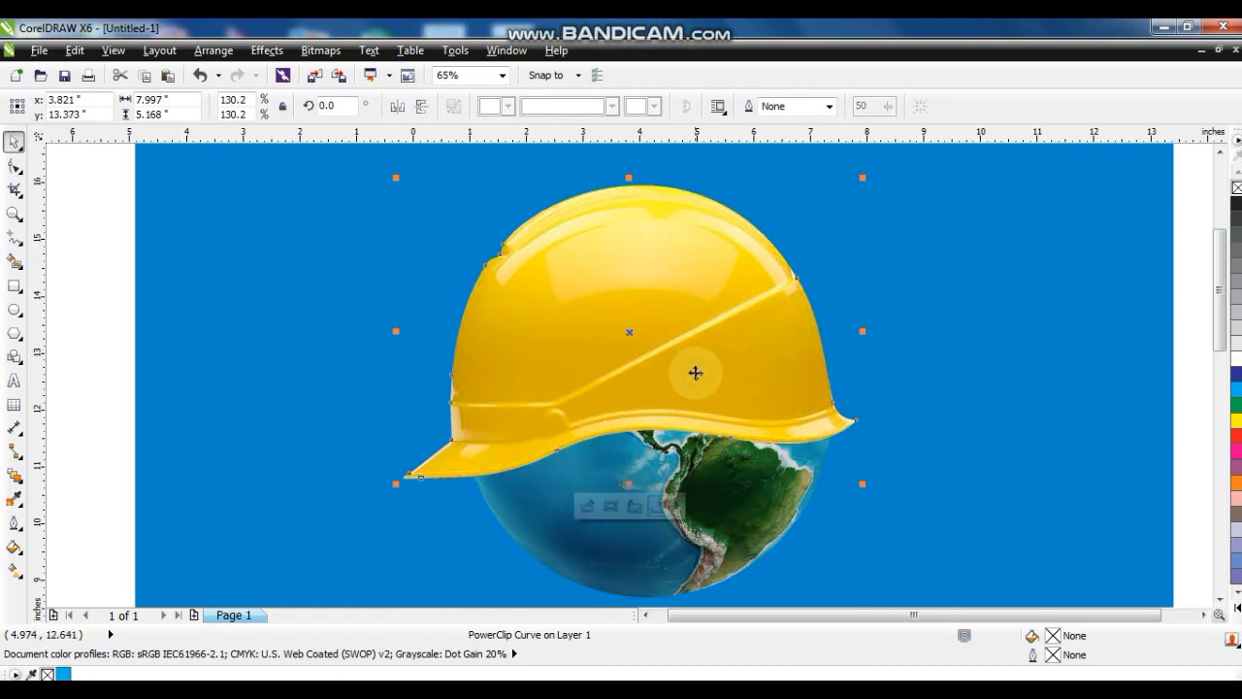
pyautogui.moveTo(693, 371); pyautogui.dragTo(693, 377)
pyautogui.moveTo(692, 376); pyautogui.dragTo(693, 379)
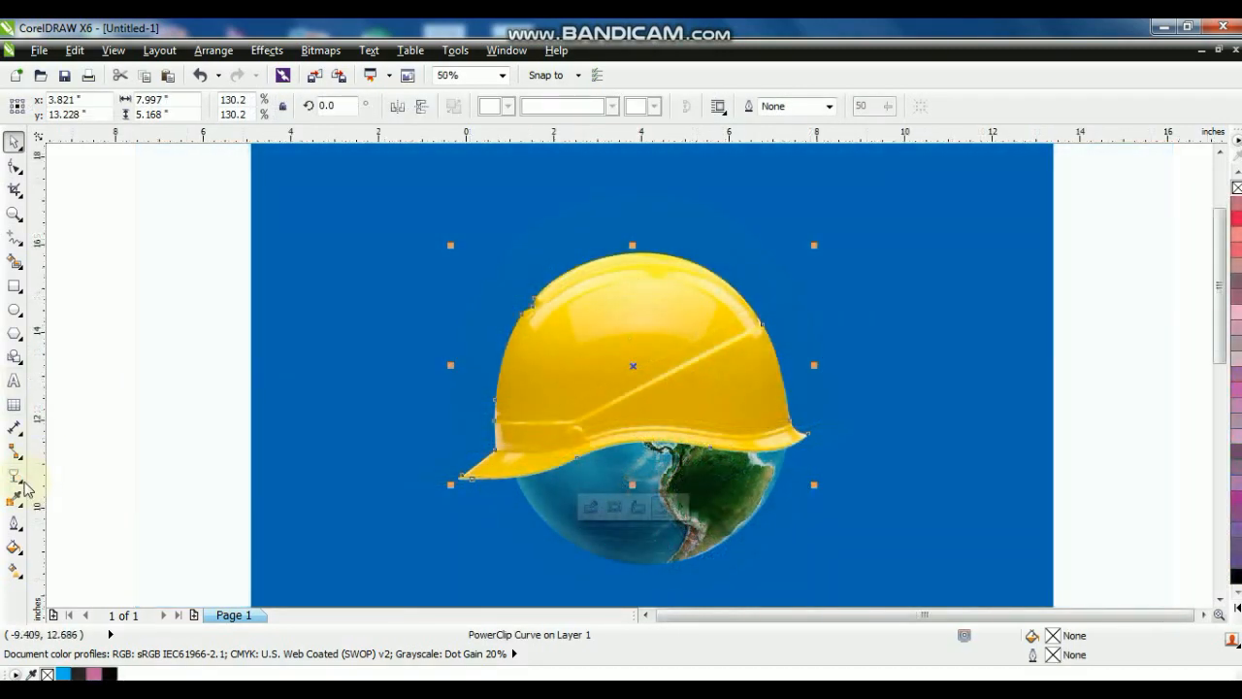
# Step: Add a drop shadow with zero offset to the helmet
pyautogui.click(16, 477)
pyautogui.click(19, 482)
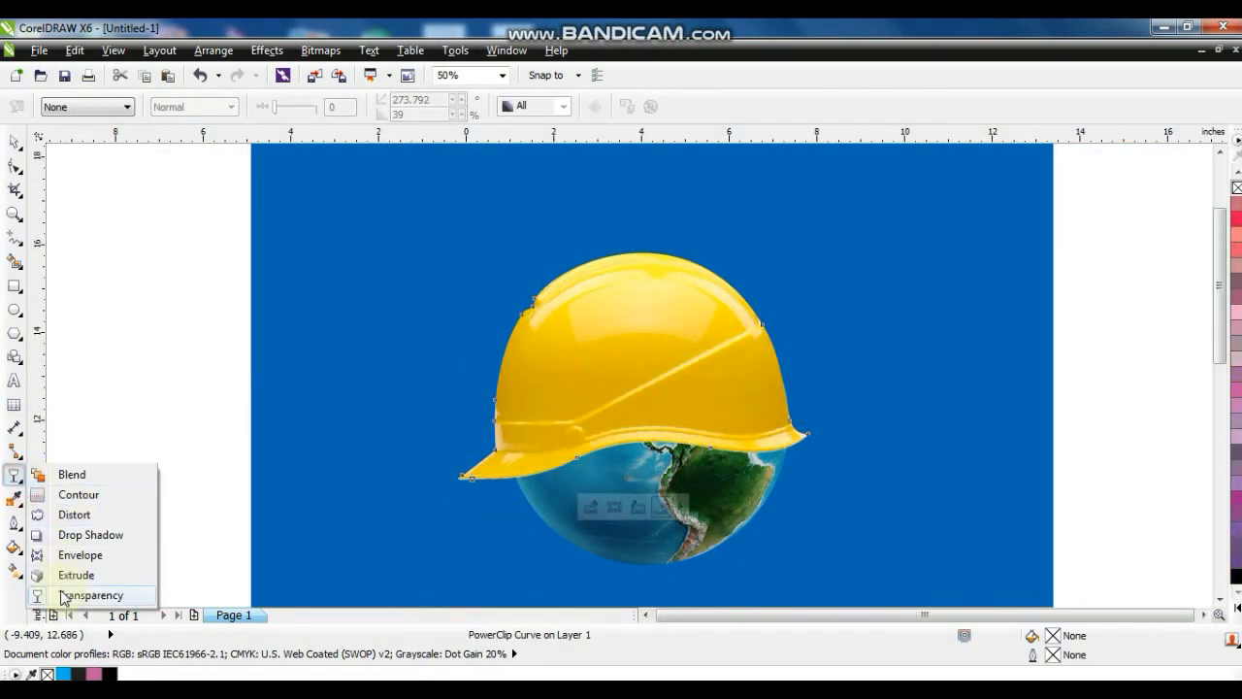
pyautogui.click(60, 535)
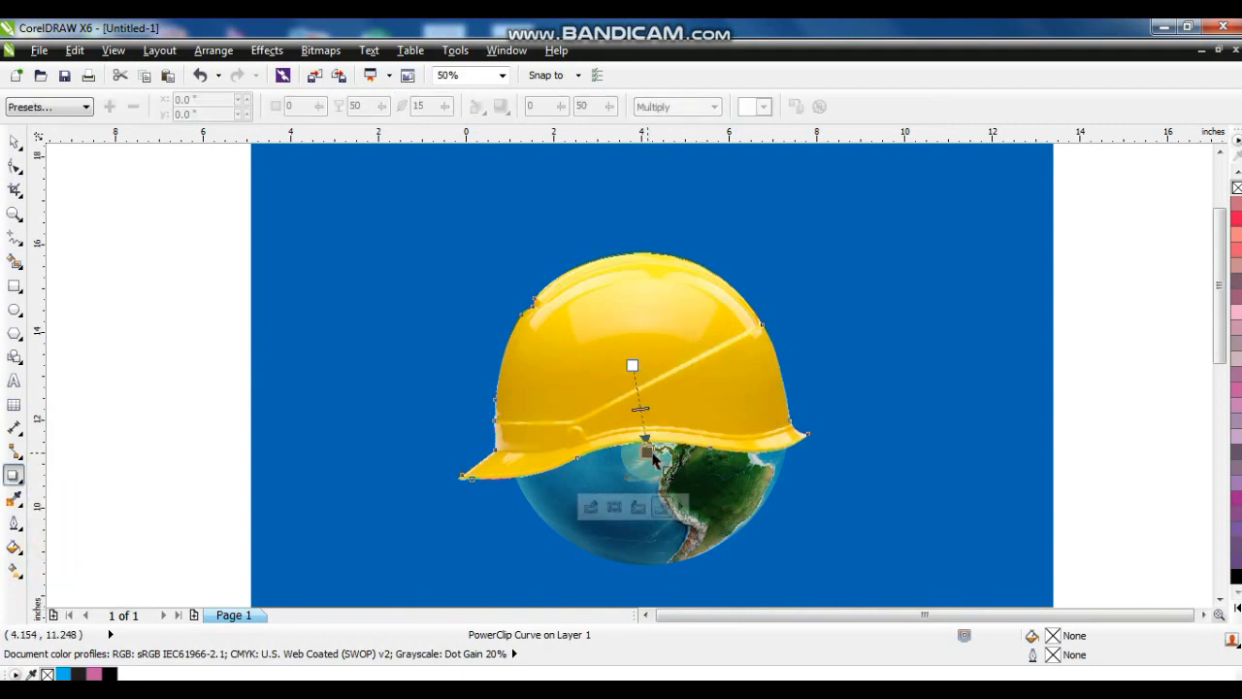
pyautogui.moveTo(646, 443); pyautogui.dragTo(632, 365)
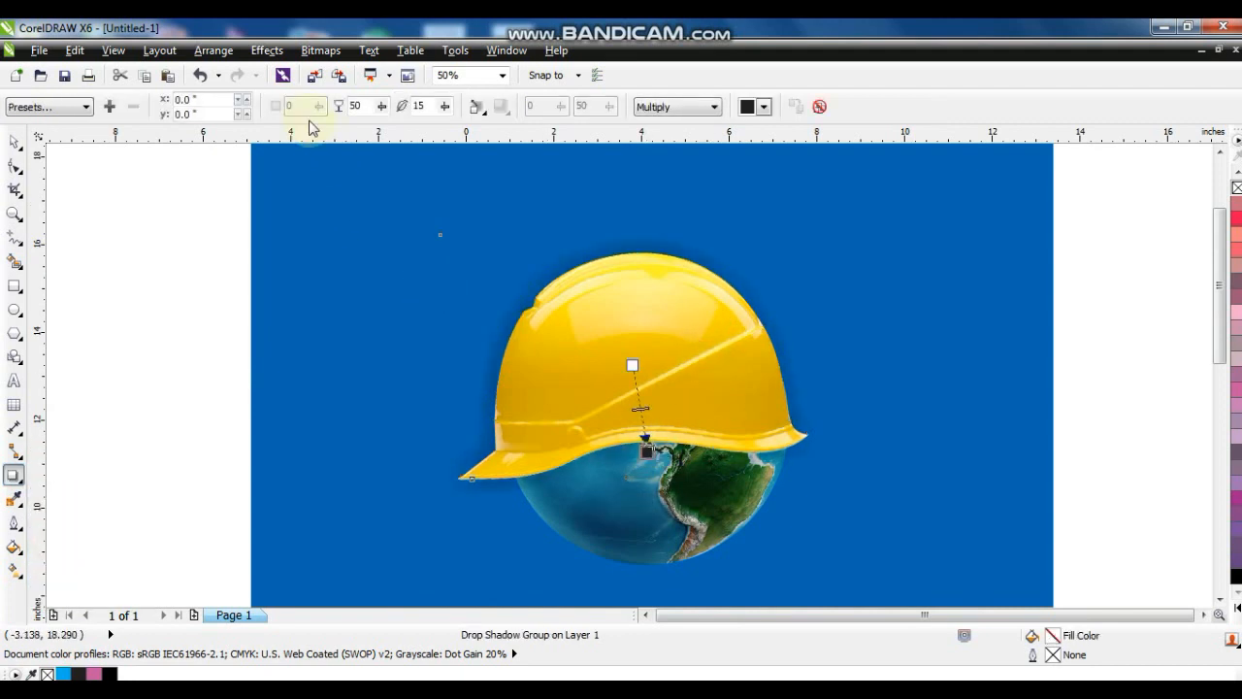
# Step: Set the helmet shadow to Outside feathering, 100 opacity and black
pyautogui.click(477, 107)
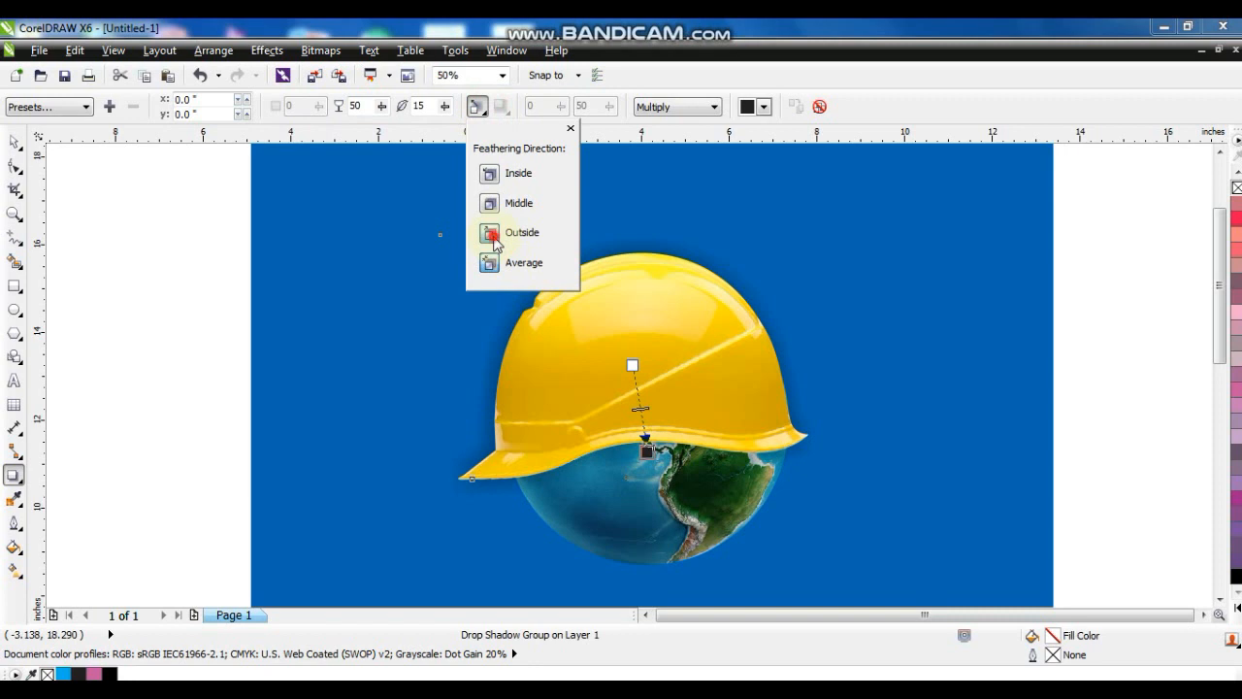
pyautogui.click(493, 233)
pyautogui.moveTo(640, 409); pyautogui.dragTo(647, 454)
pyautogui.click(764, 106)
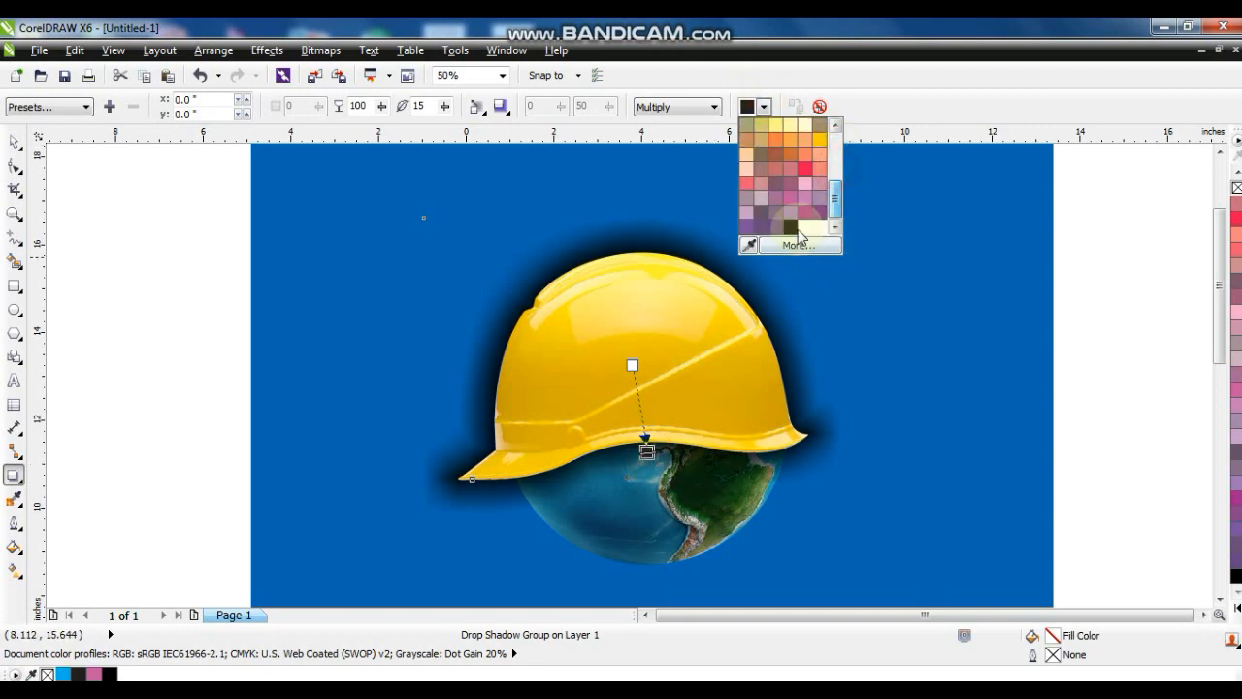
pyautogui.click(792, 231)
# Step: Break the drop shadow apart from the helmet and PowerClip the shadow inside the globe
pyautogui.click(213, 50)
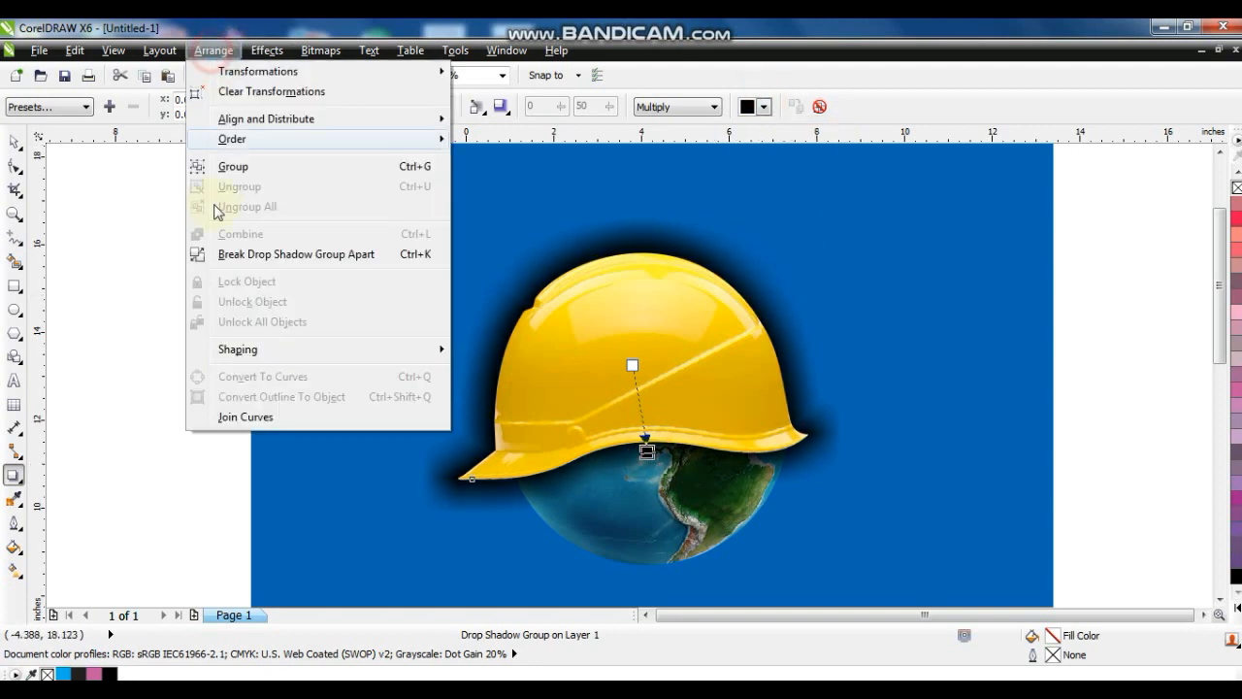
pyautogui.click(255, 255)
pyautogui.click(585, 473)
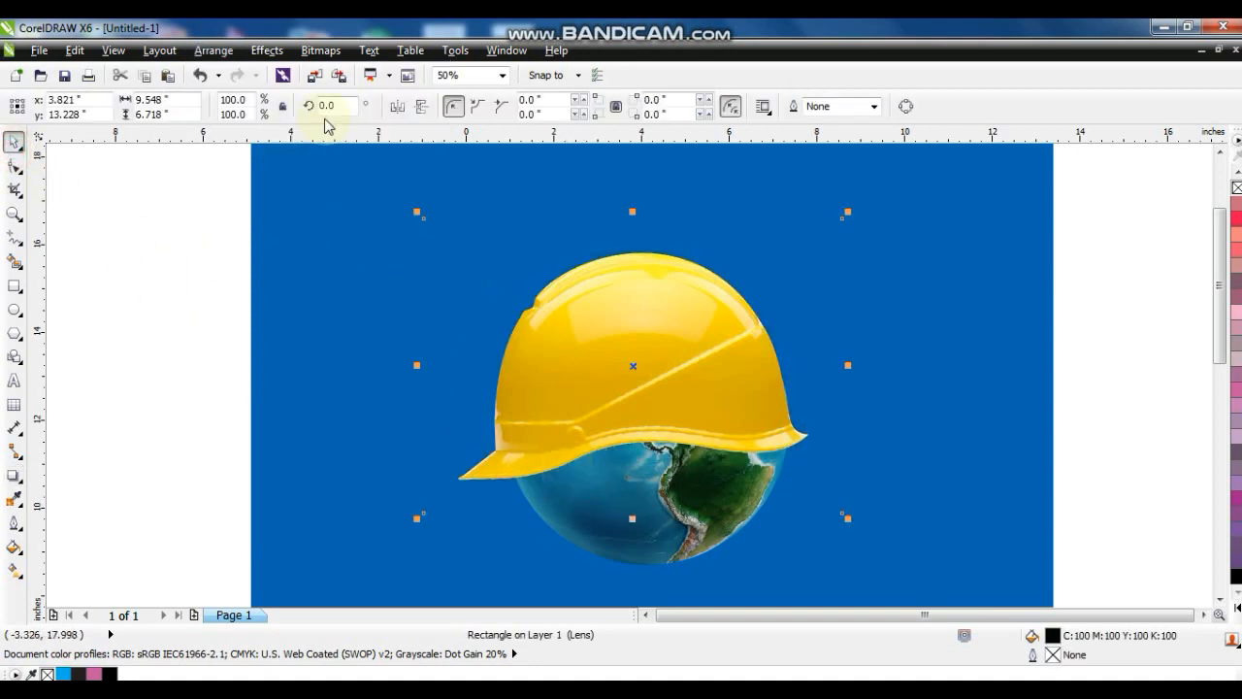
pyautogui.click(267, 49)
pyautogui.moveTo(337, 316)
pyautogui.click(427, 297)
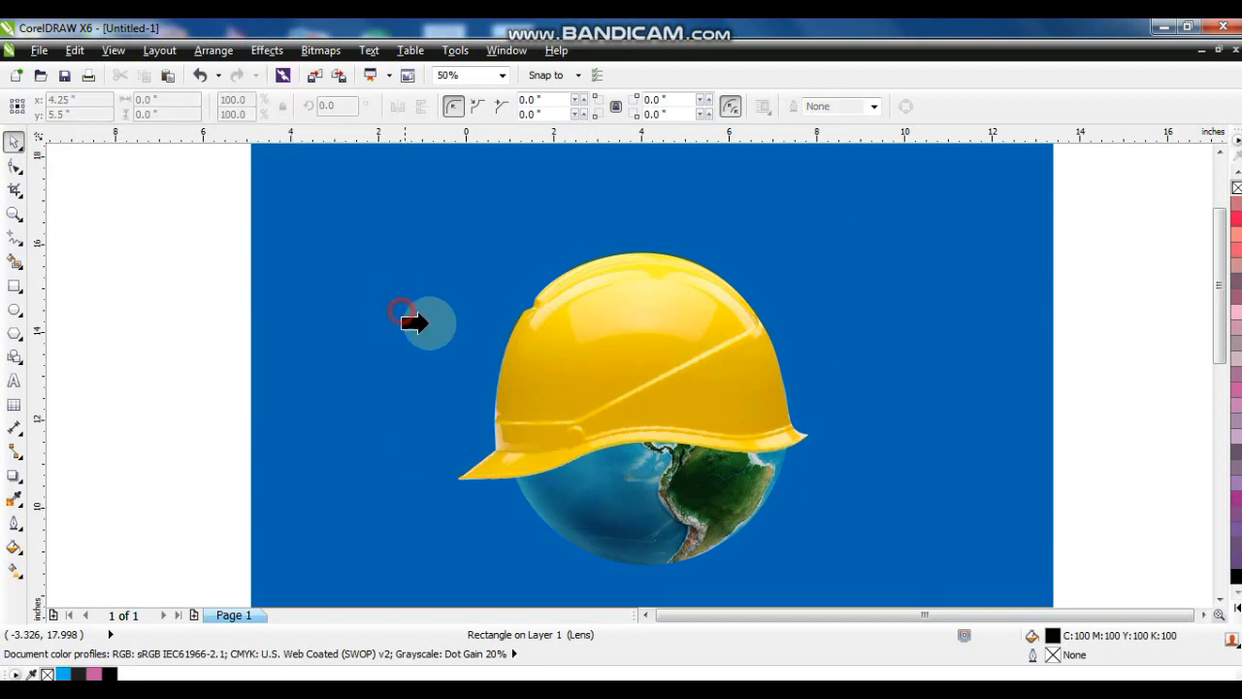
pyautogui.click(698, 524)
# Step: Rotate the helmet and globe together to an angle of about 357.5 degrees
pyautogui.moveTo(1101, 210); pyautogui.dragTo(431, 571)
pyautogui.click(651, 406)
pyautogui.moveTo(814, 249); pyautogui.dragTo(821, 258)
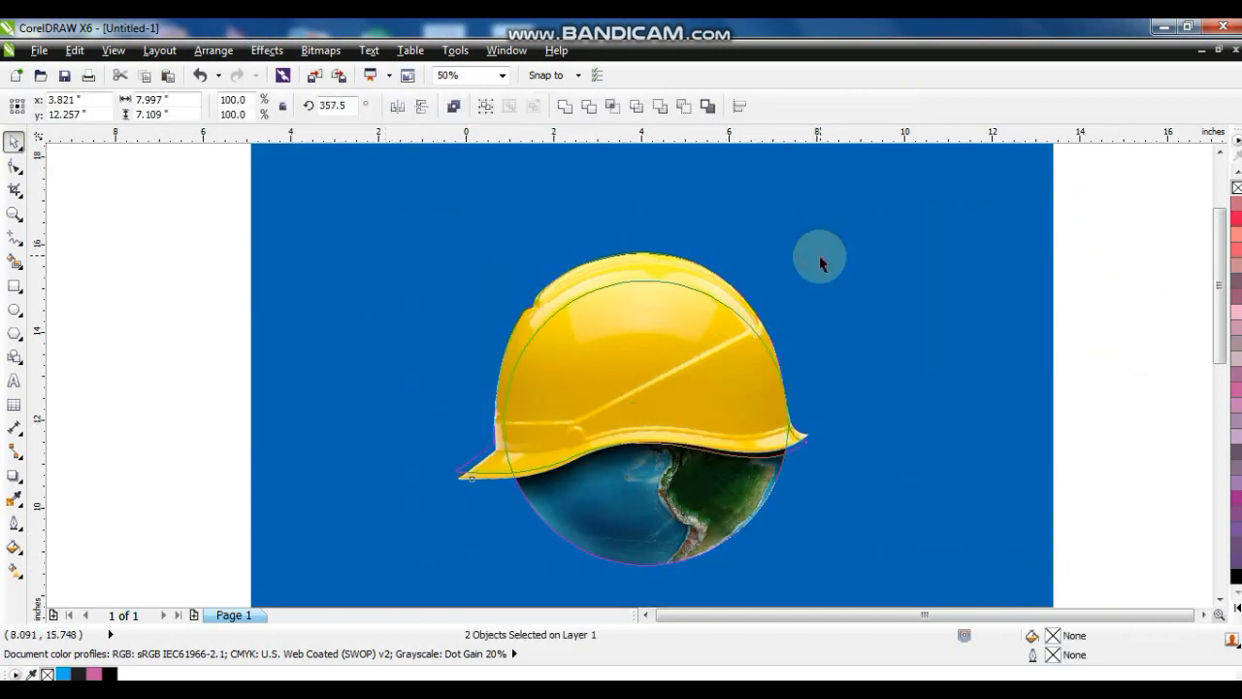
pyautogui.click(916, 292)
# Step: Start a straight-segment freehand outline on the headset from the microphone tip past the ear cup to the top of the stem
pyautogui.hotkey('shift', 'F4')
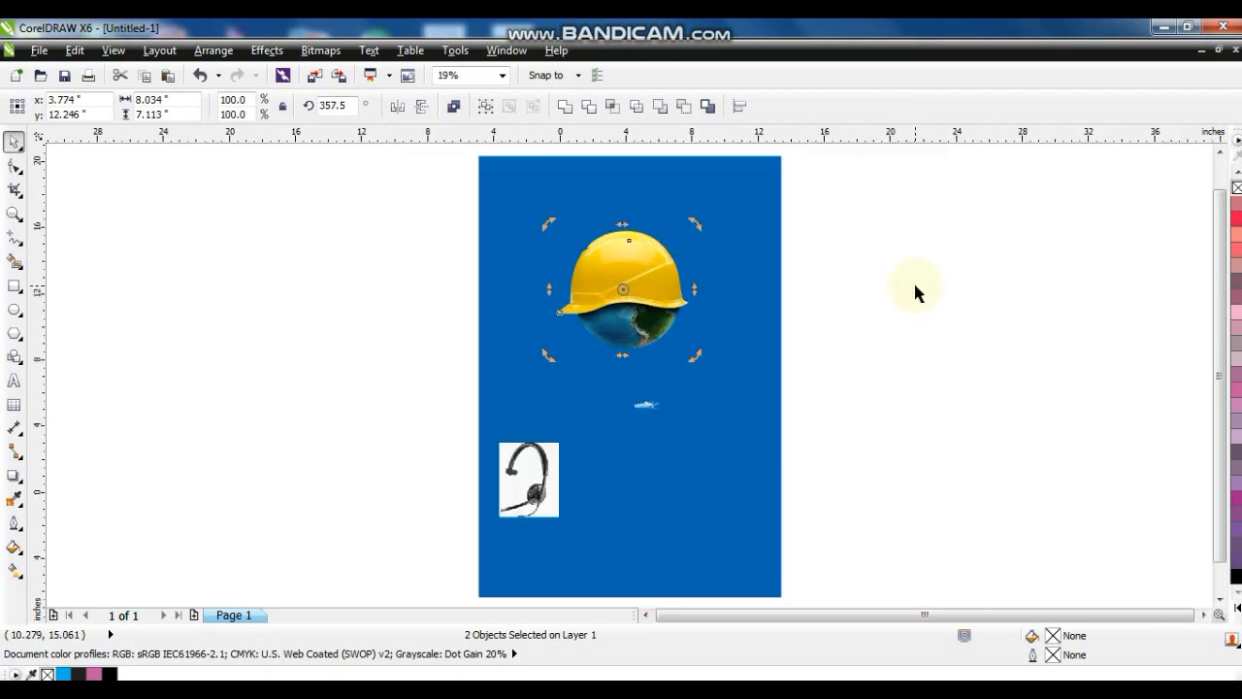
pyautogui.click(525, 487)
pyautogui.hotkey('shift', 'F2')
pyautogui.press('Escape')
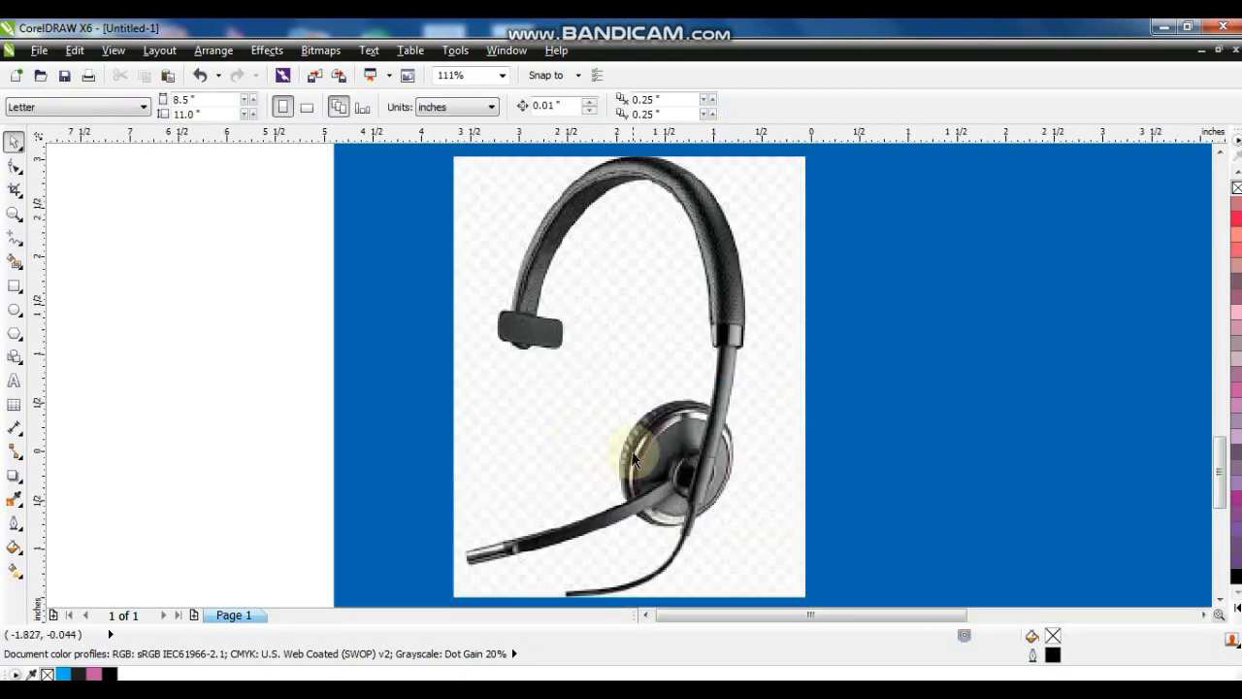
pyautogui.click(14, 215)
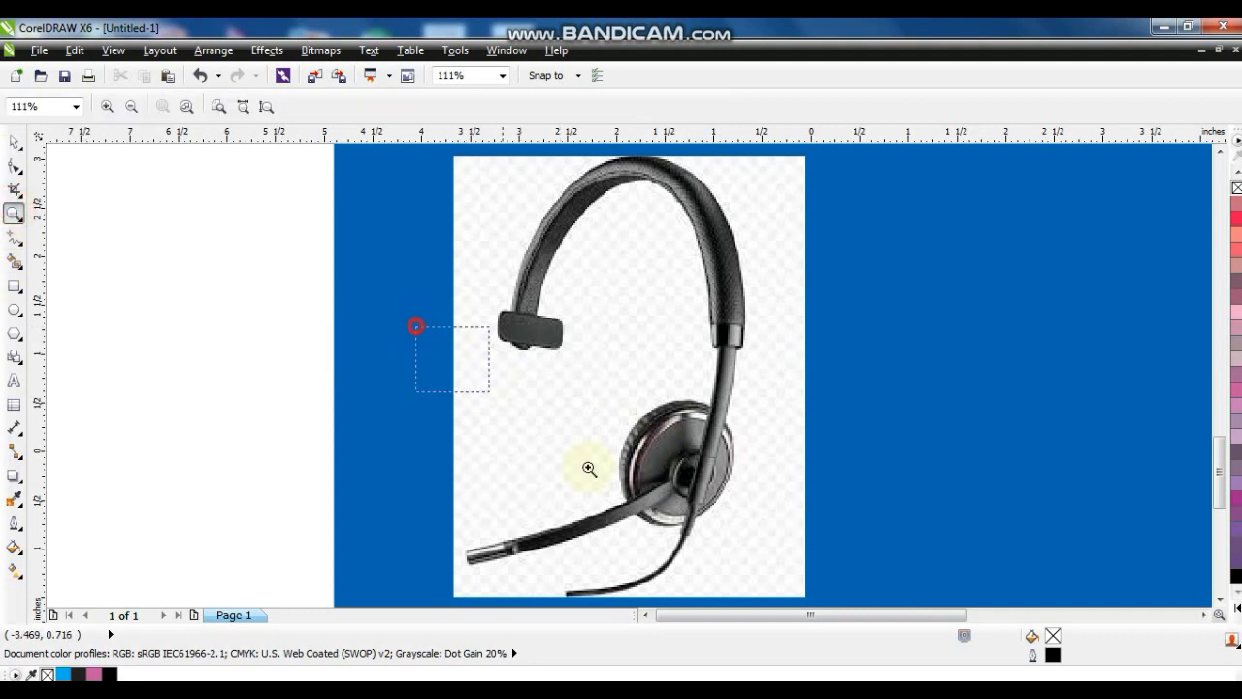
pyautogui.click(743, 557)
pyautogui.click(15, 238)
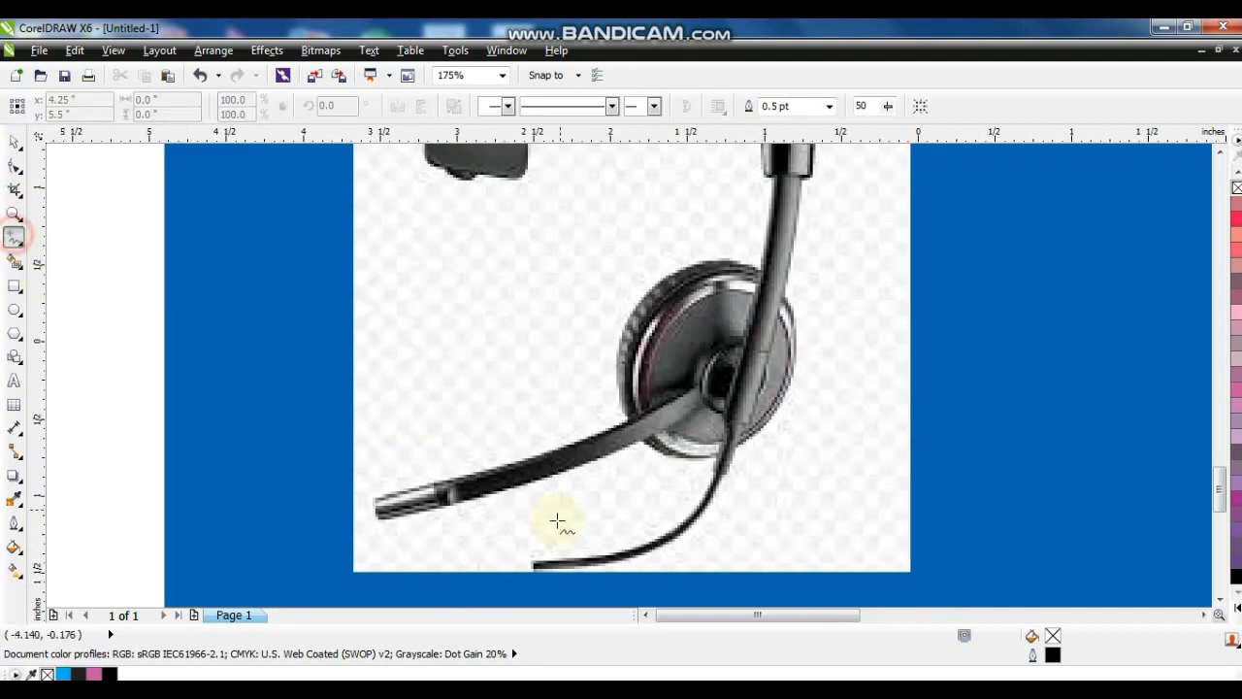
pyautogui.click(375, 500)
pyautogui.doubleClick(630, 422)
pyautogui.doubleClick(770, 263)
pyautogui.doubleClick(782, 169)
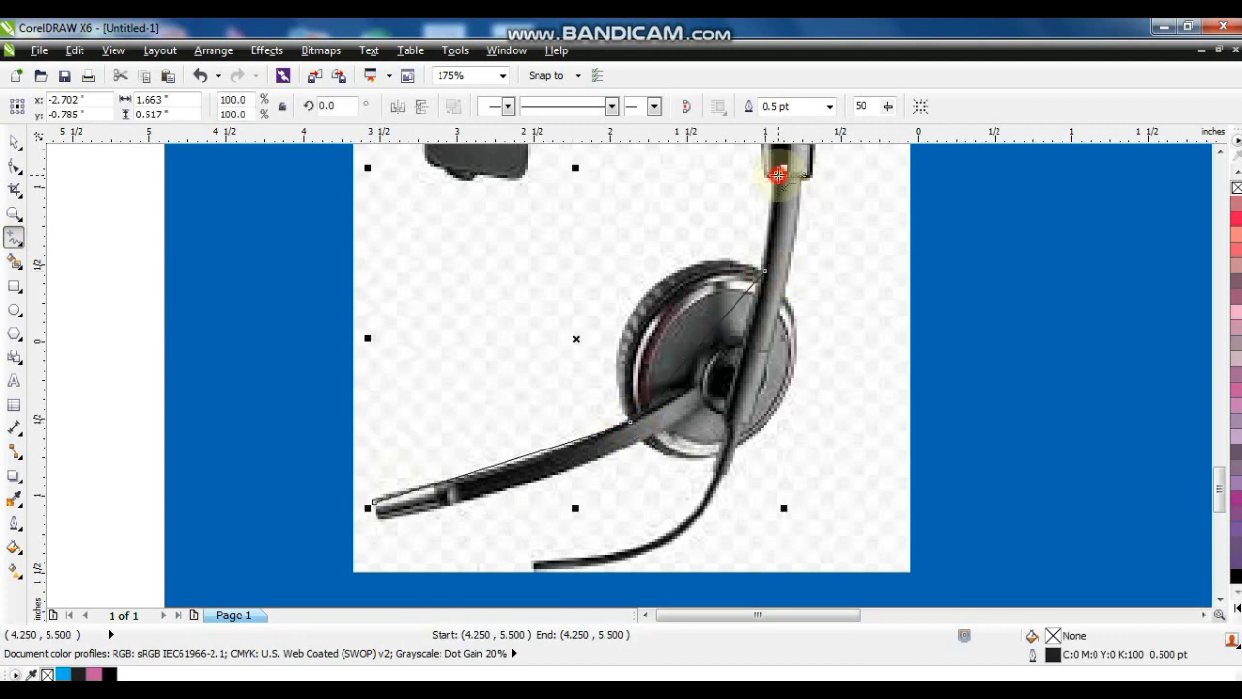
# Step: Extend the headset outline along the microphone arm's underside and the ear cup's bottom to the end of the cable
pyautogui.click(377, 503)
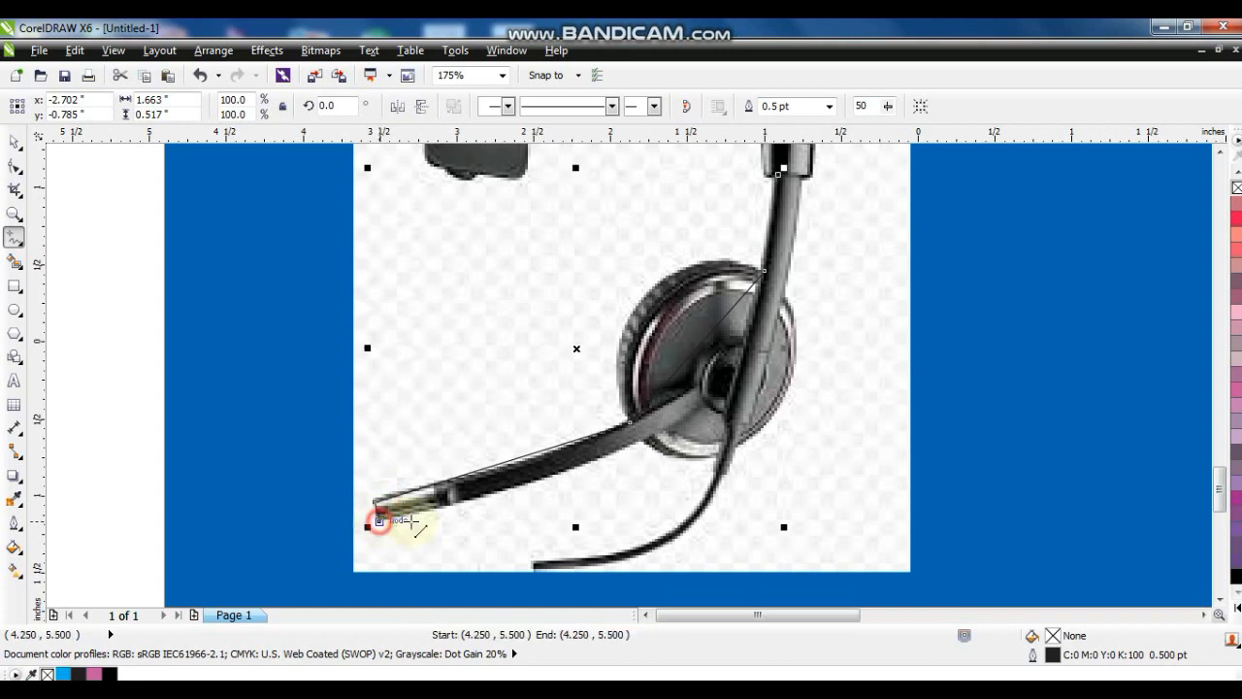
pyautogui.doubleClick(644, 438)
pyautogui.doubleClick(723, 456)
pyautogui.doubleClick(540, 558)
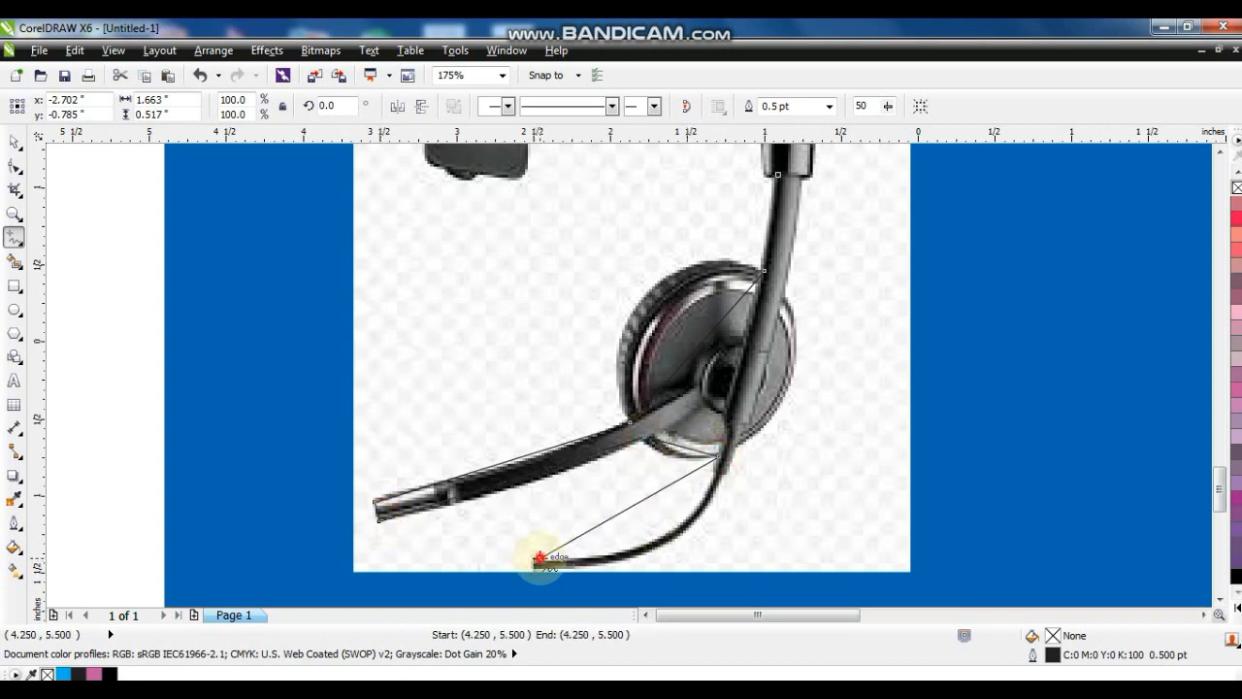
pyautogui.press('F10')
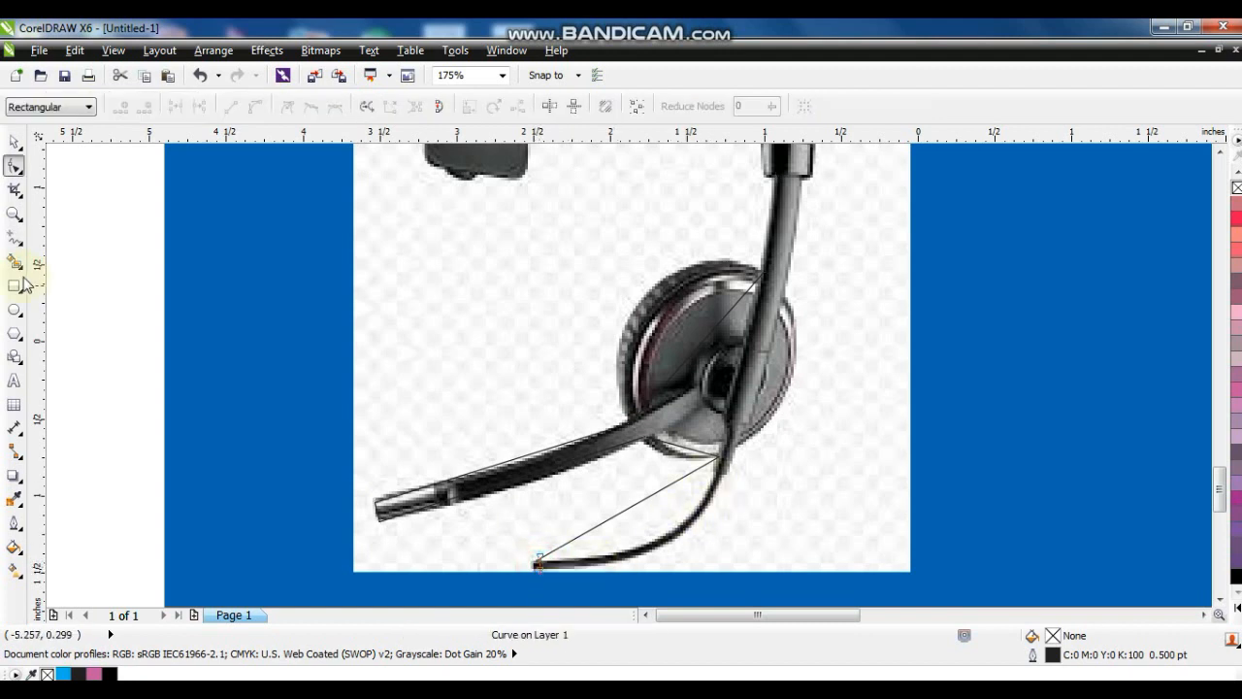
pyautogui.click(14, 238)
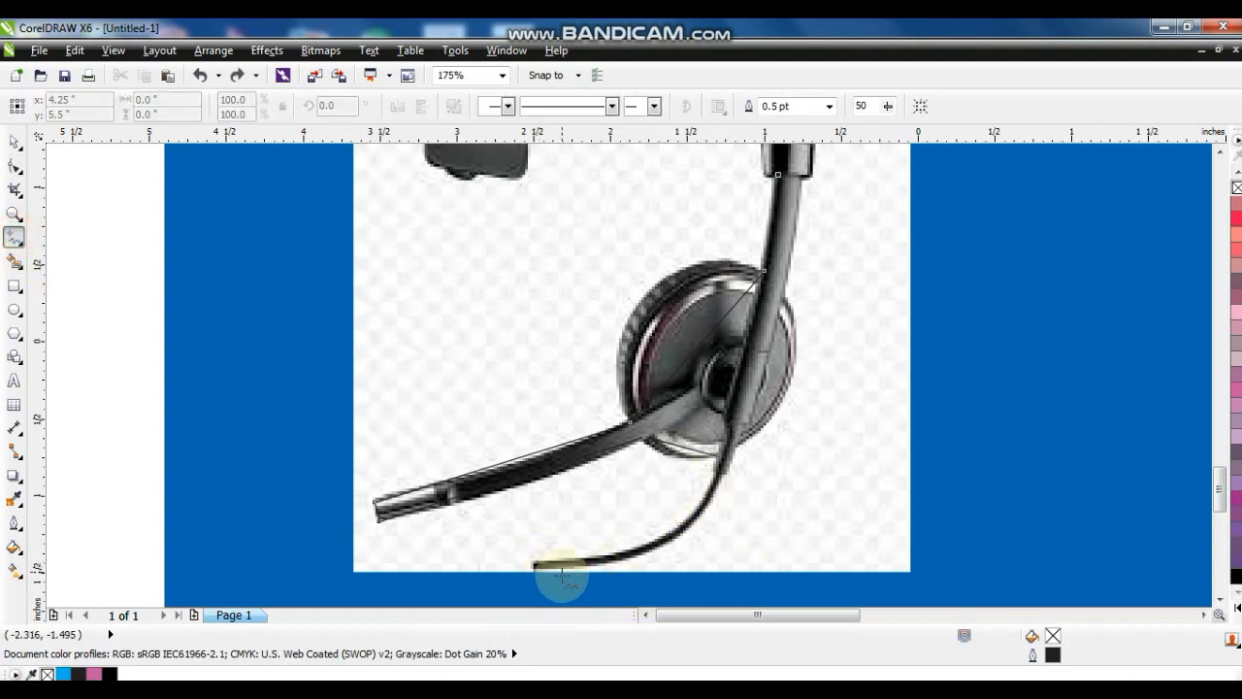
pyautogui.click(529, 563)
pyautogui.click(534, 562)
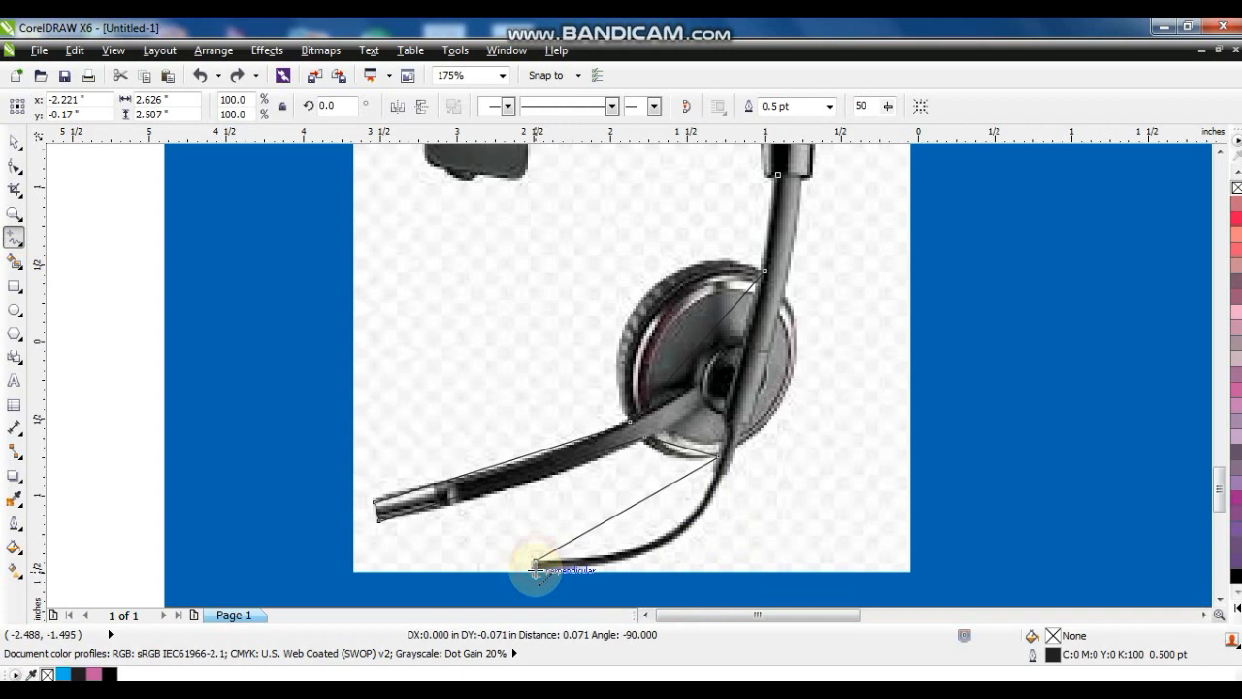
# Step: Run the outline back from the cable end, up the ear cup's outer side and stem to the headband connector's outer corner
pyautogui.click(735, 451)
pyautogui.click(789, 296)
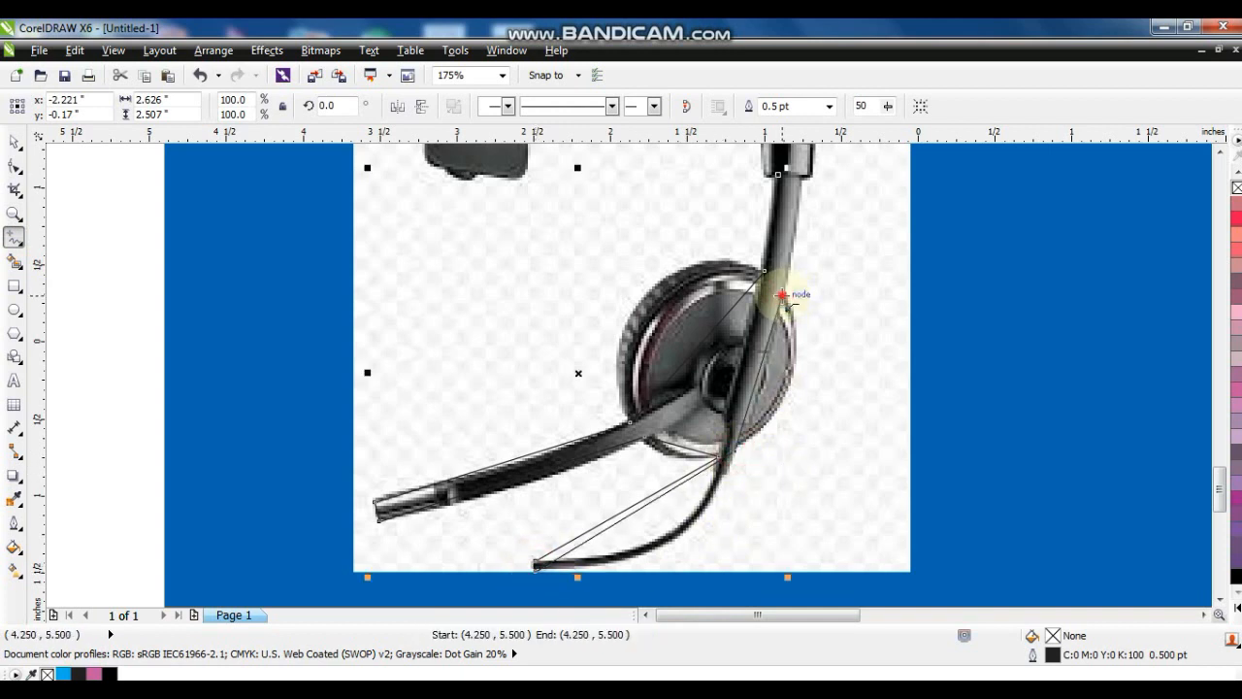
pyautogui.click(799, 178)
pyautogui.click(1222, 152)
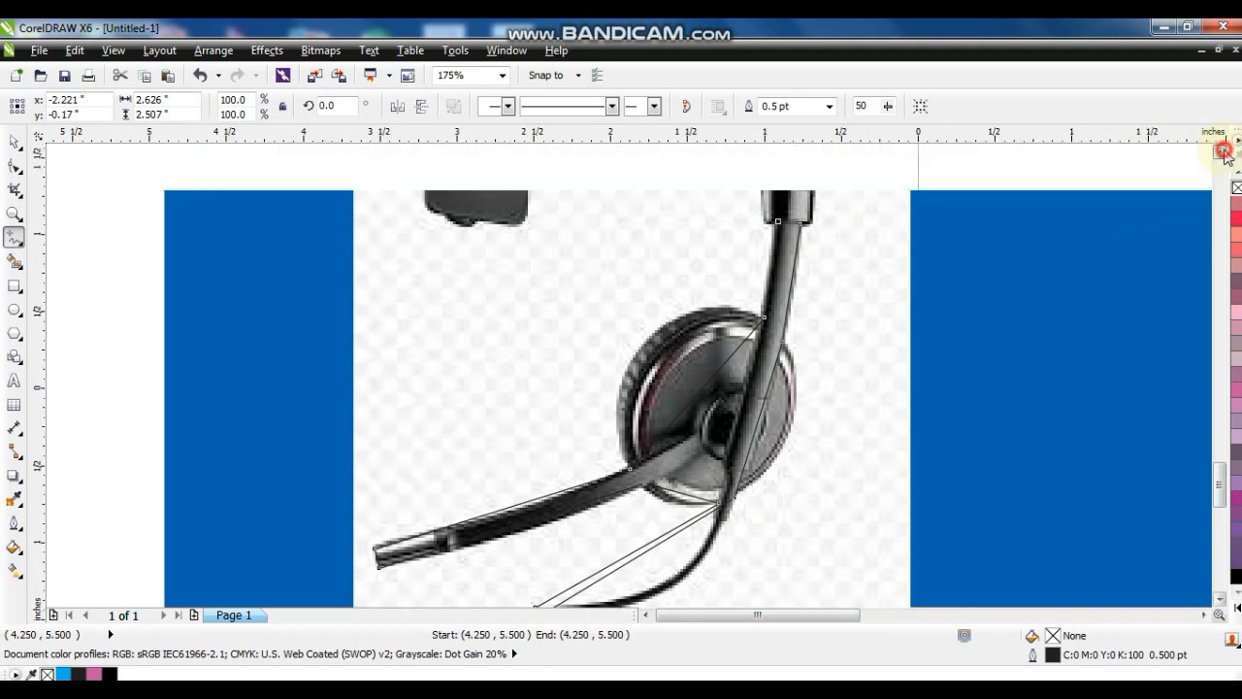
pyautogui.click(1223, 152)
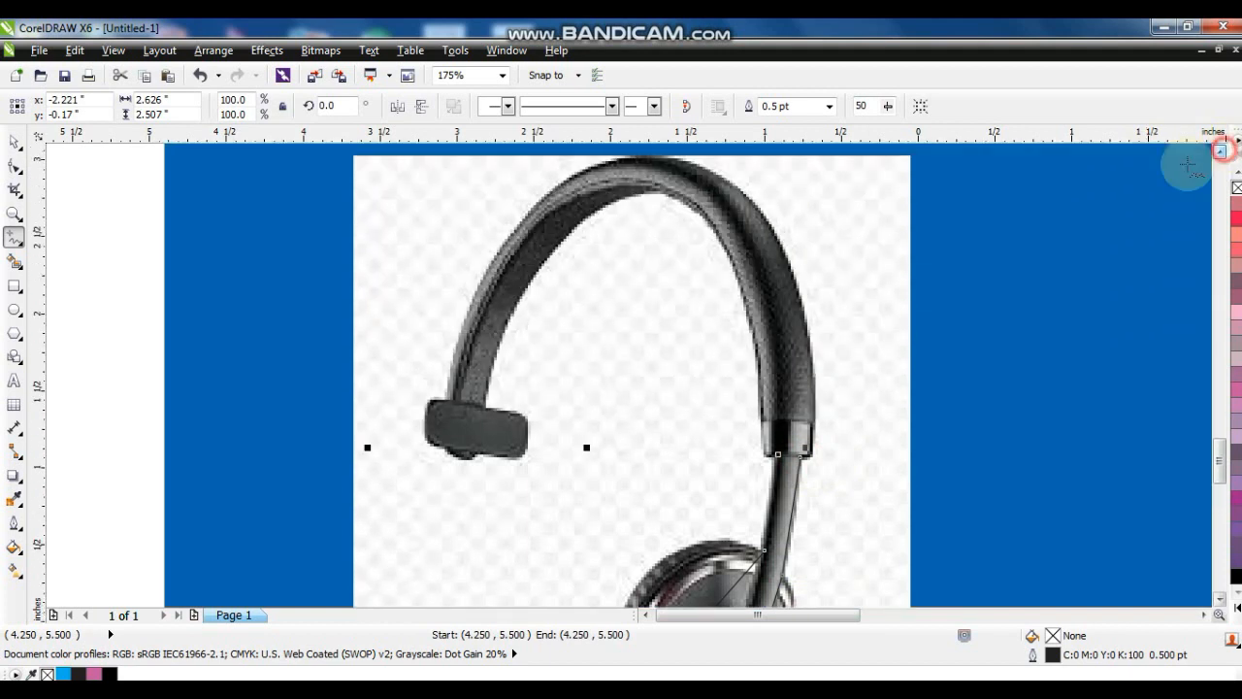
pyautogui.click(810, 454)
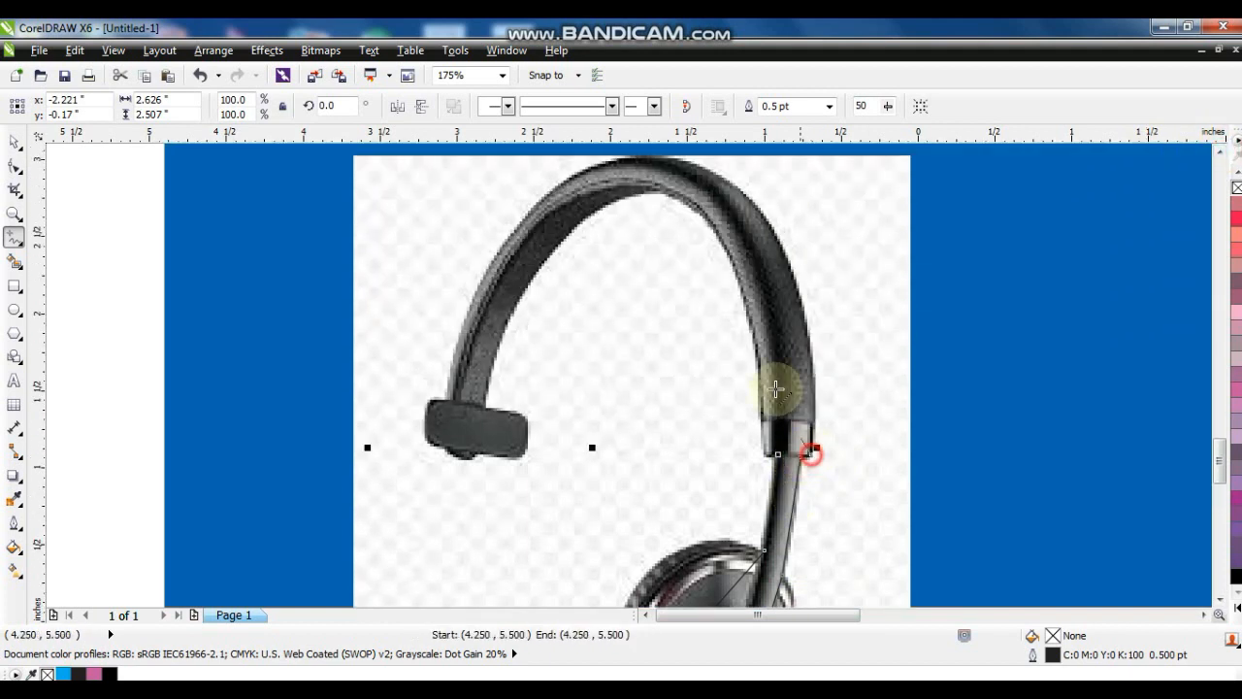
# Step: Continue the outline over the top of the headband and around the corners of the temple pad
pyautogui.click(615, 161)
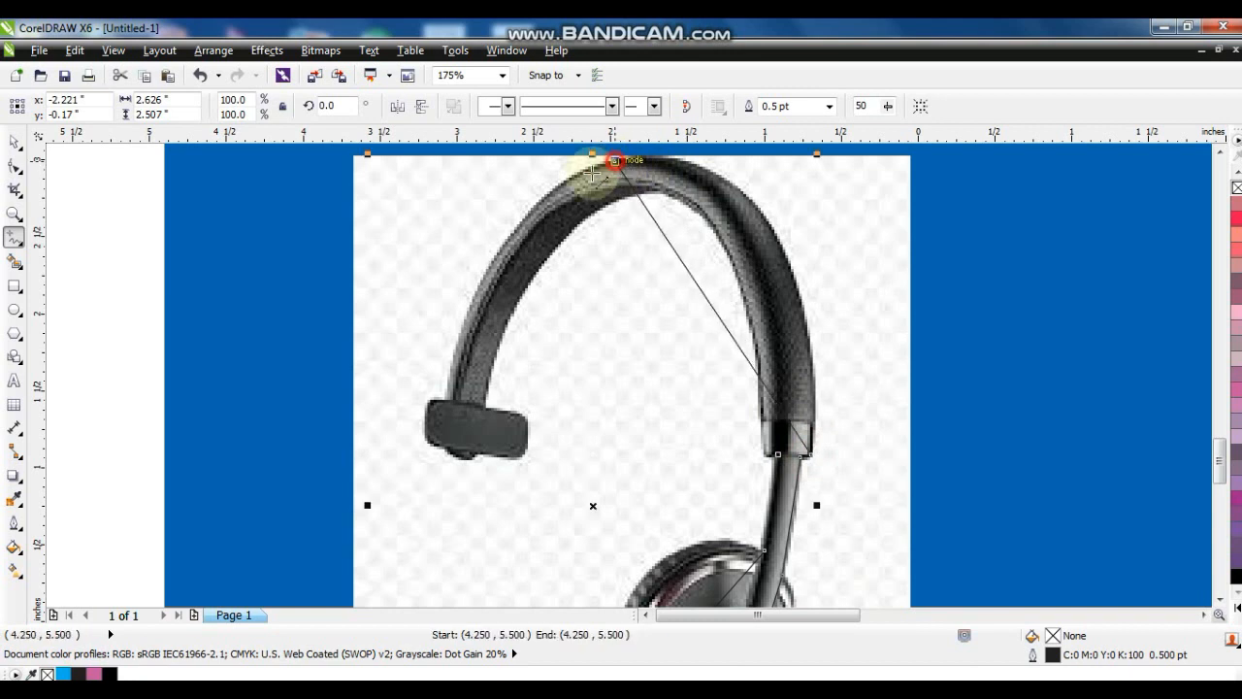
pyautogui.moveTo(451, 401); pyautogui.dragTo(438, 403)
pyautogui.doubleClick(430, 404)
pyautogui.doubleClick(429, 442)
pyautogui.doubleClick(445, 447)
pyautogui.moveTo(476, 454); pyautogui.dragTo(533, 422)
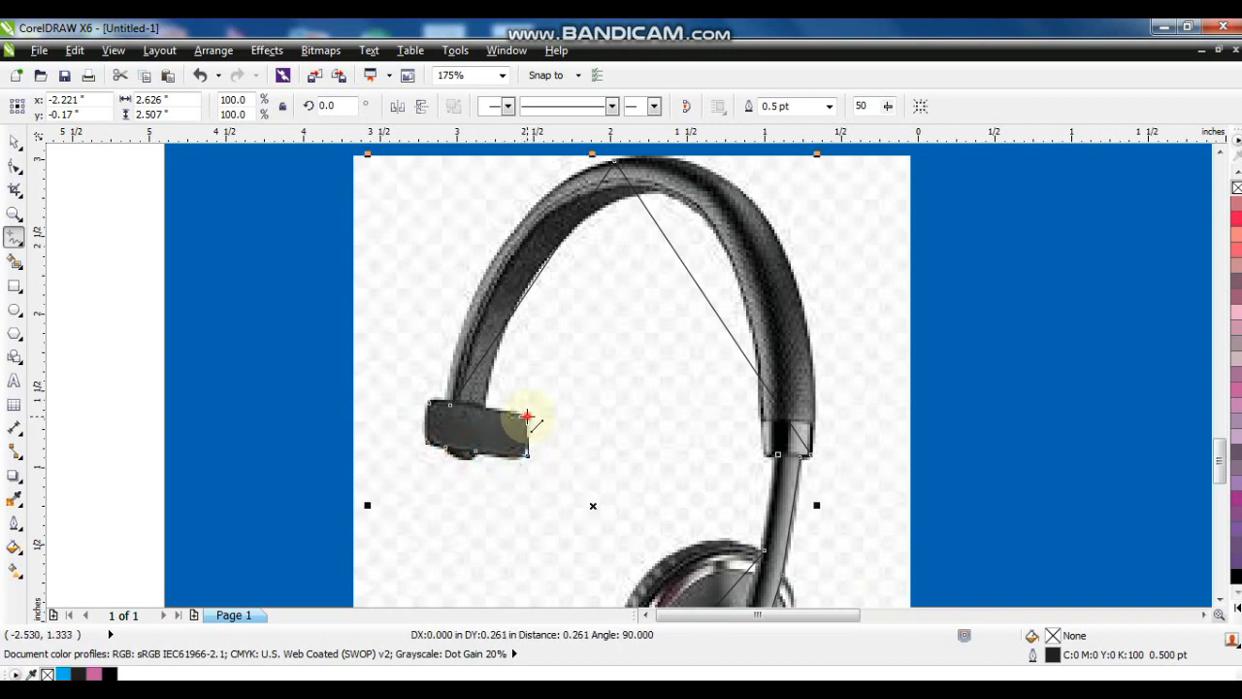
pyautogui.click(527, 417)
# Step: Run the outline from the temple pad along the headband's inner side and finish it at the connector's inner corner
pyautogui.click(481, 403)
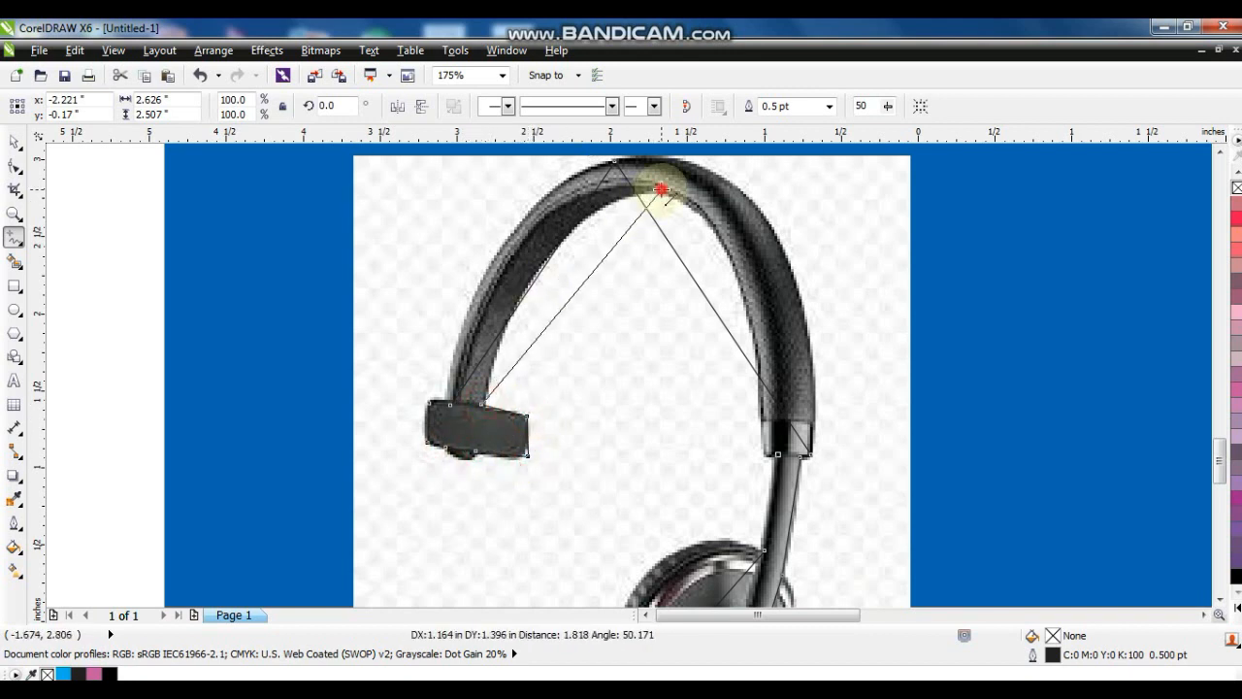
pyautogui.click(660, 190)
pyautogui.click(763, 421)
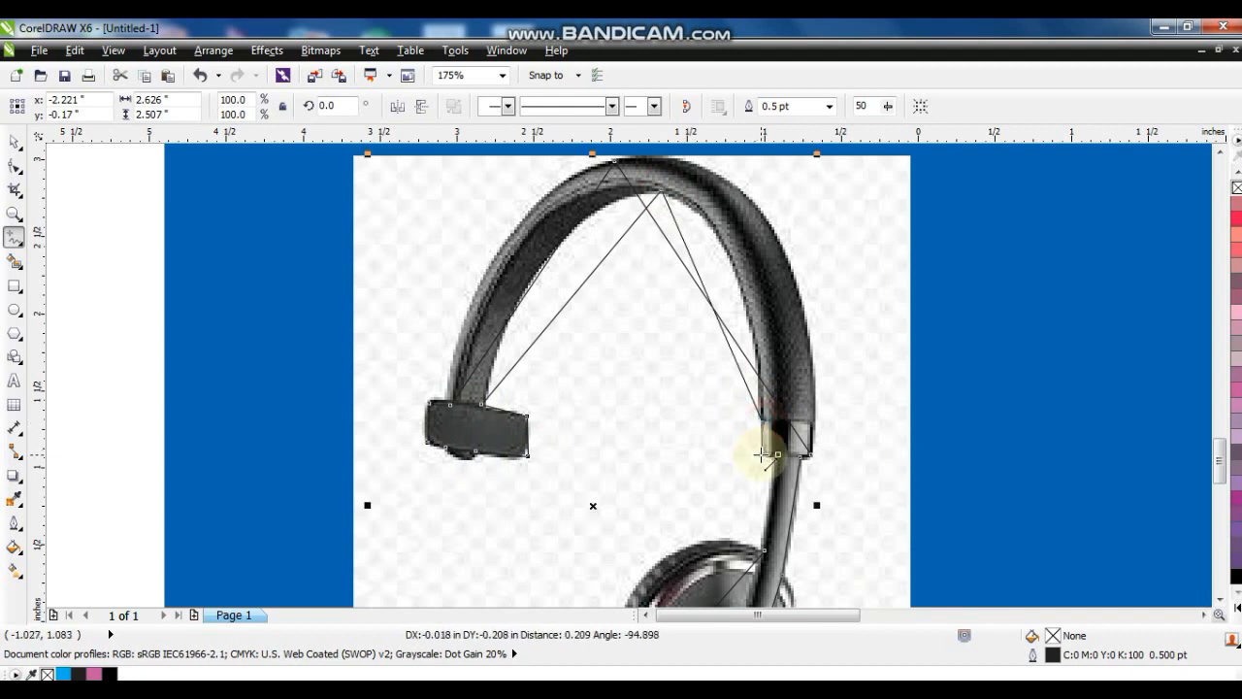
pyautogui.click(764, 454)
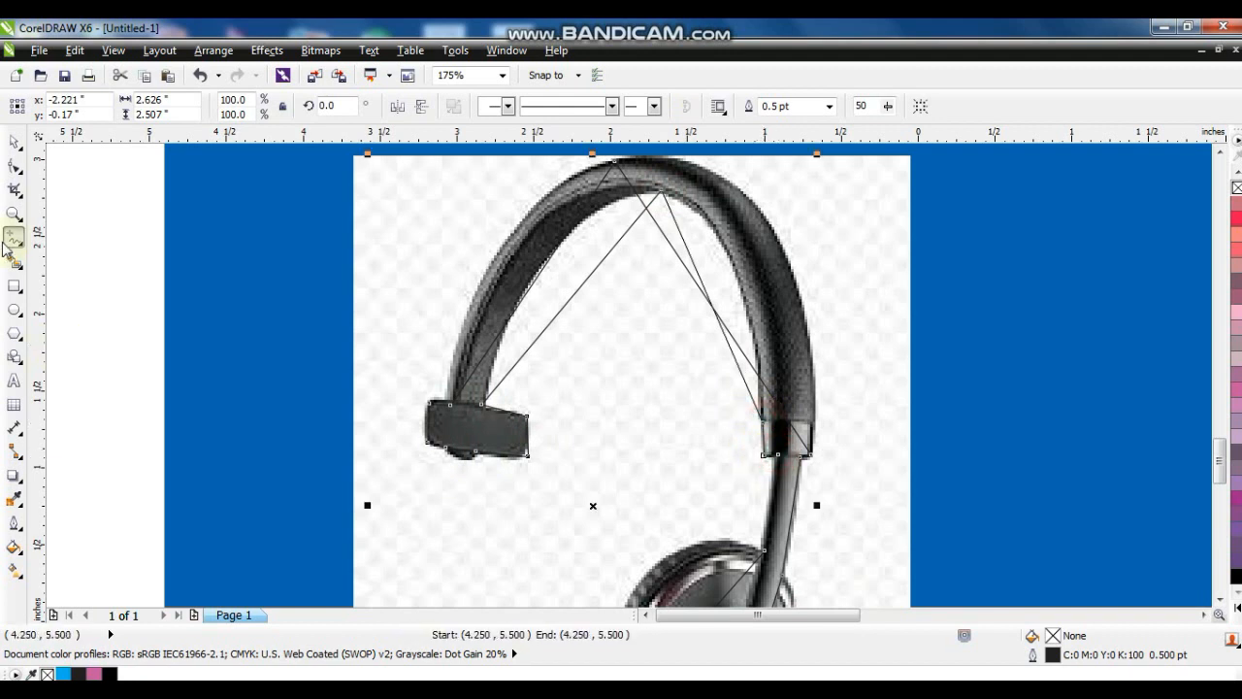
# Step: Select all nodes of the headset outline and convert its straight segments to curves
pyautogui.click(15, 165)
pyautogui.moveTo(512, 460); pyautogui.dragTo(515, 462)
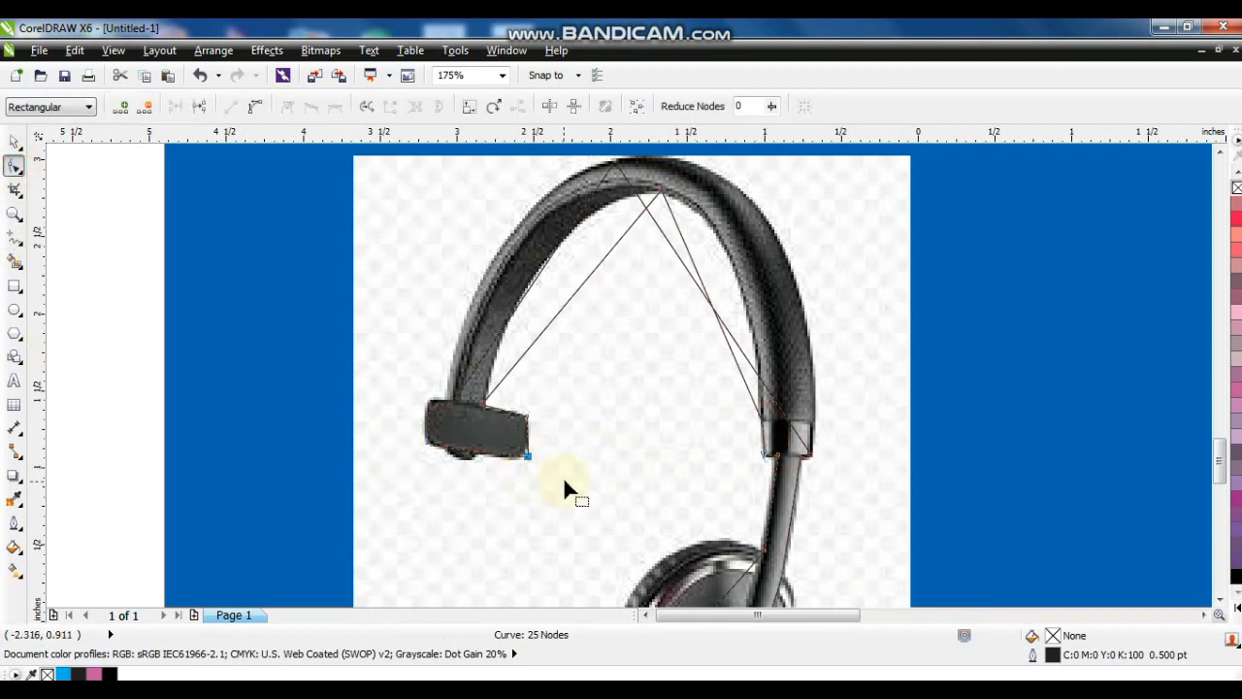
pyautogui.scroll(-2, 618, 502)
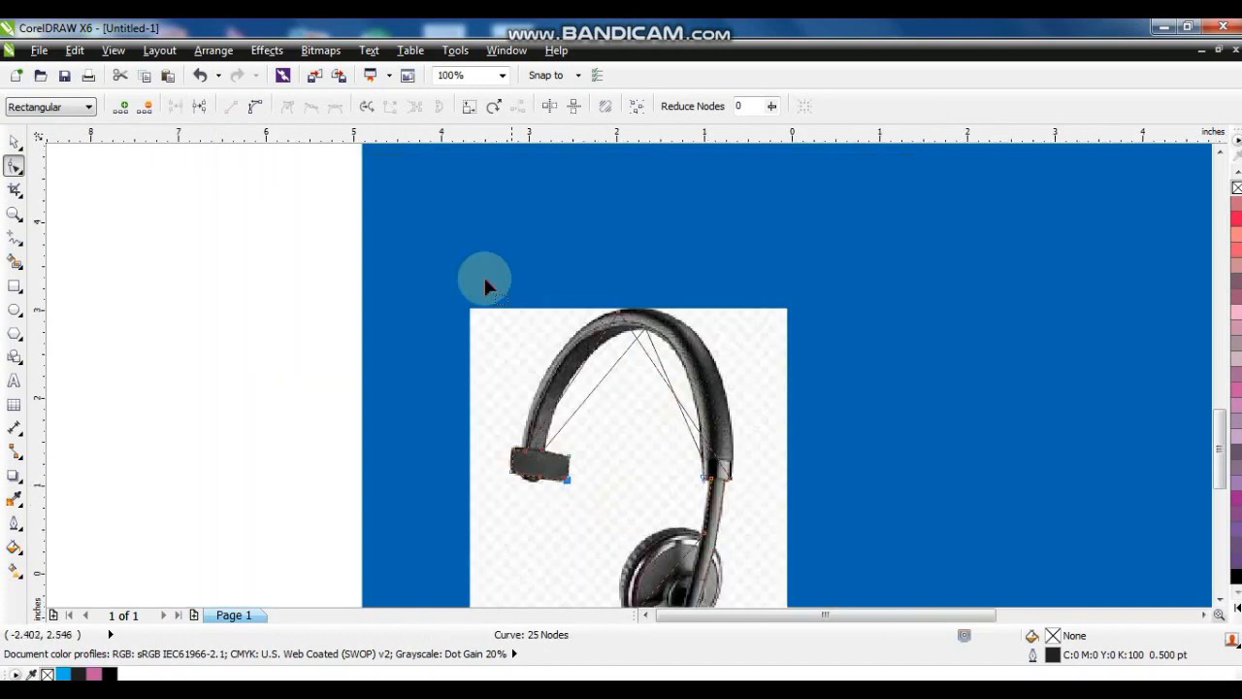
pyautogui.scroll(-2, 565, 332)
pyautogui.moveTo(477, 270); pyautogui.dragTo(780, 589)
pyautogui.scroll(2, 583, 475)
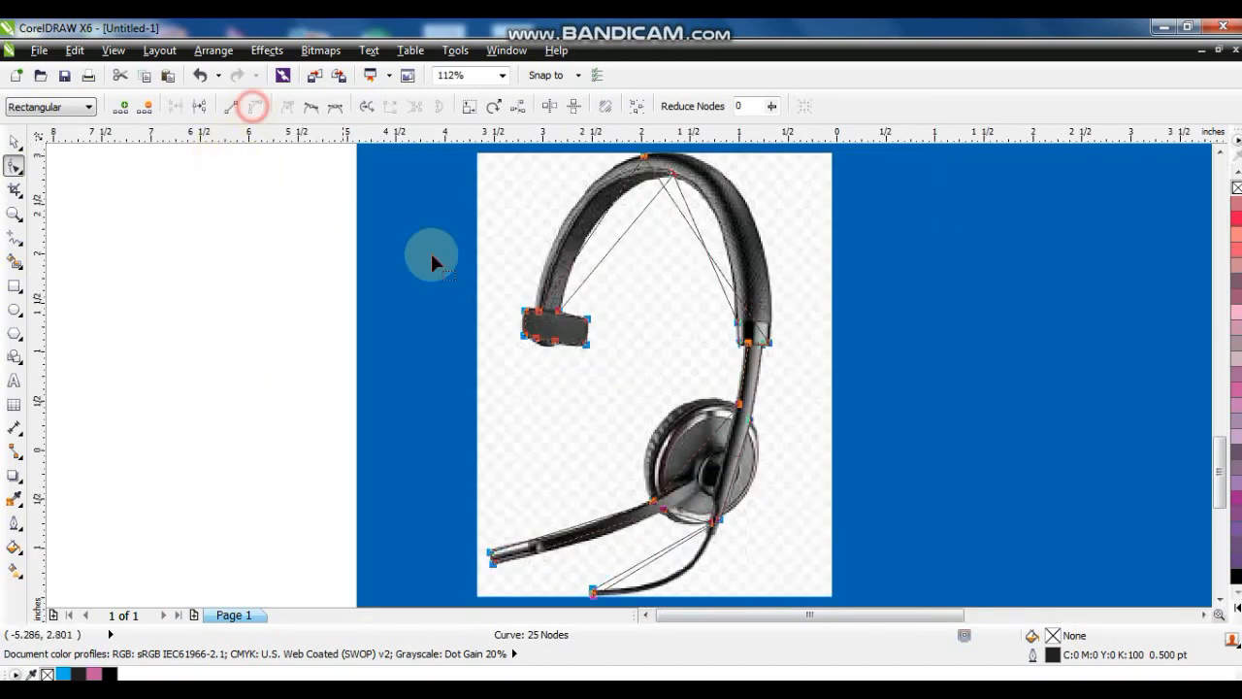
pyautogui.click(597, 486)
# Step: Bend the outline's segment between the temple pad and the headband's top to follow the headband's left inner edge
pyautogui.click(12, 214)
pyautogui.moveTo(327, 364); pyautogui.dragTo(837, 124)
pyautogui.click(14, 166)
pyautogui.moveTo(673, 381); pyautogui.dragTo(643, 342)
pyautogui.click(723, 416)
pyautogui.moveTo(712, 390); pyautogui.dragTo(684, 342)
pyautogui.click(796, 217)
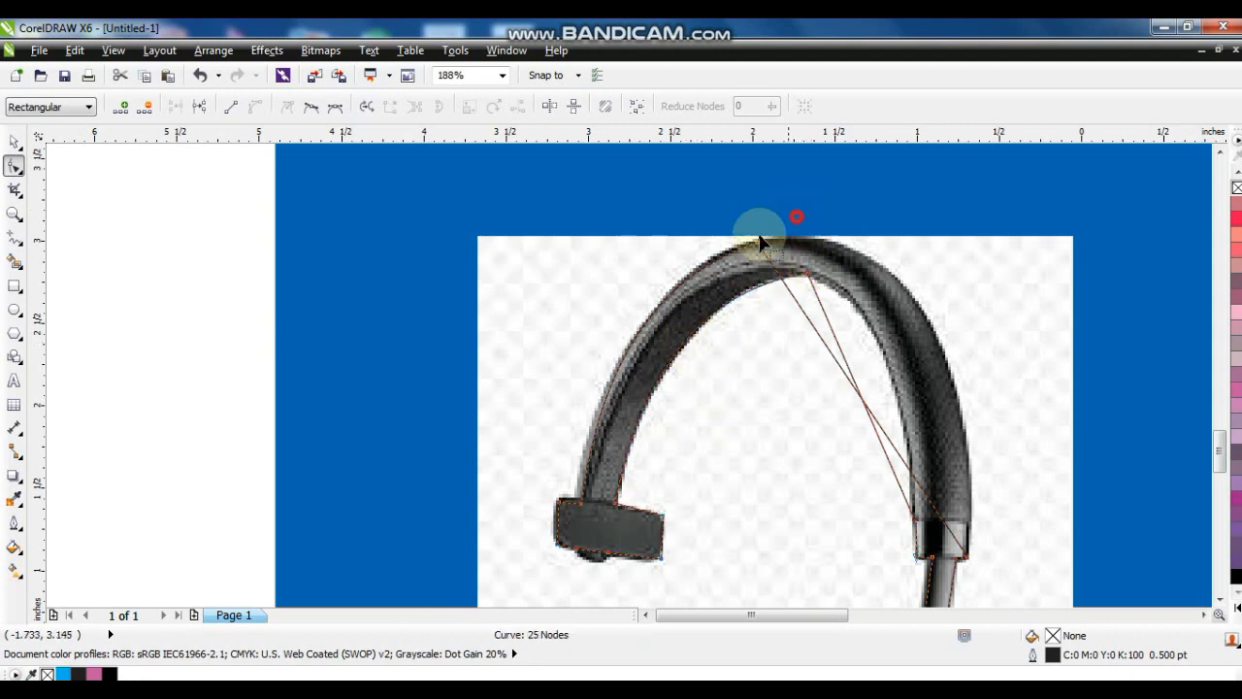
# Step: Curve the outer headband segments on both sides of the top node to follow the headband's outer edge
pyautogui.click(758, 242)
pyautogui.moveTo(708, 289); pyautogui.dragTo(709, 284)
pyautogui.click(758, 242)
pyautogui.moveTo(898, 452); pyautogui.dragTo(984, 378)
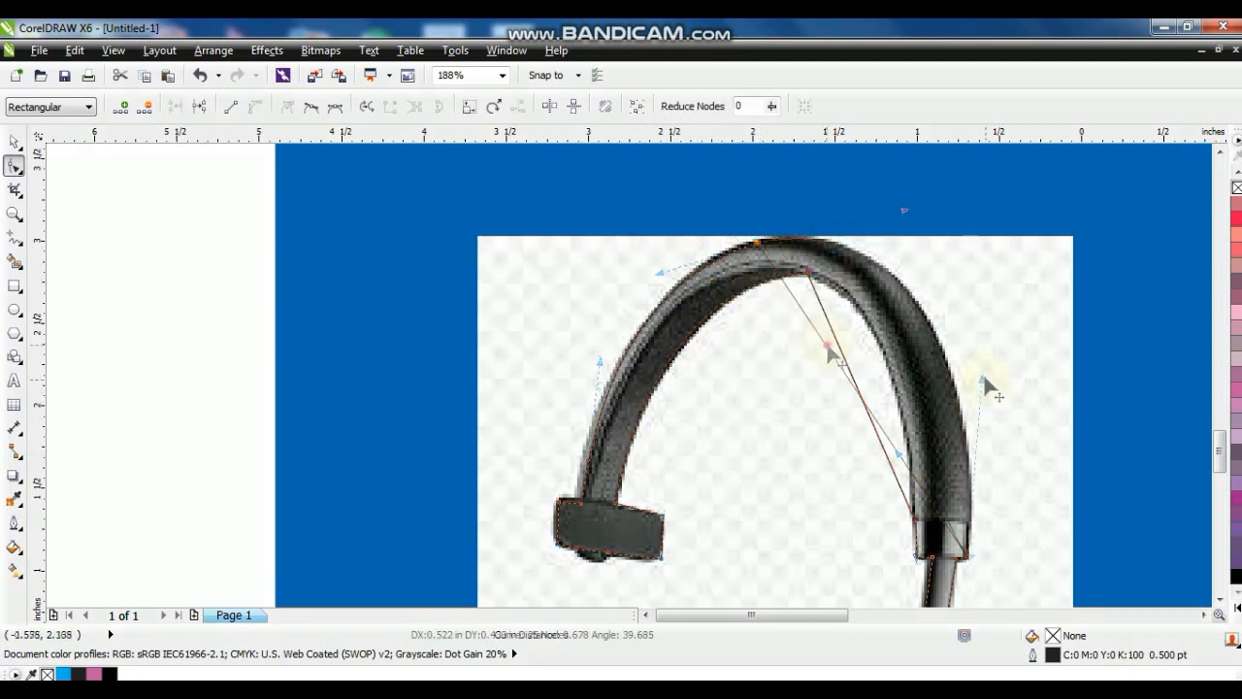
pyautogui.moveTo(984, 377); pyautogui.dragTo(977, 369)
# Step: Curve the headband's right inner segment along its edge and bend the outline around the knob under the temple pad
pyautogui.click(808, 272)
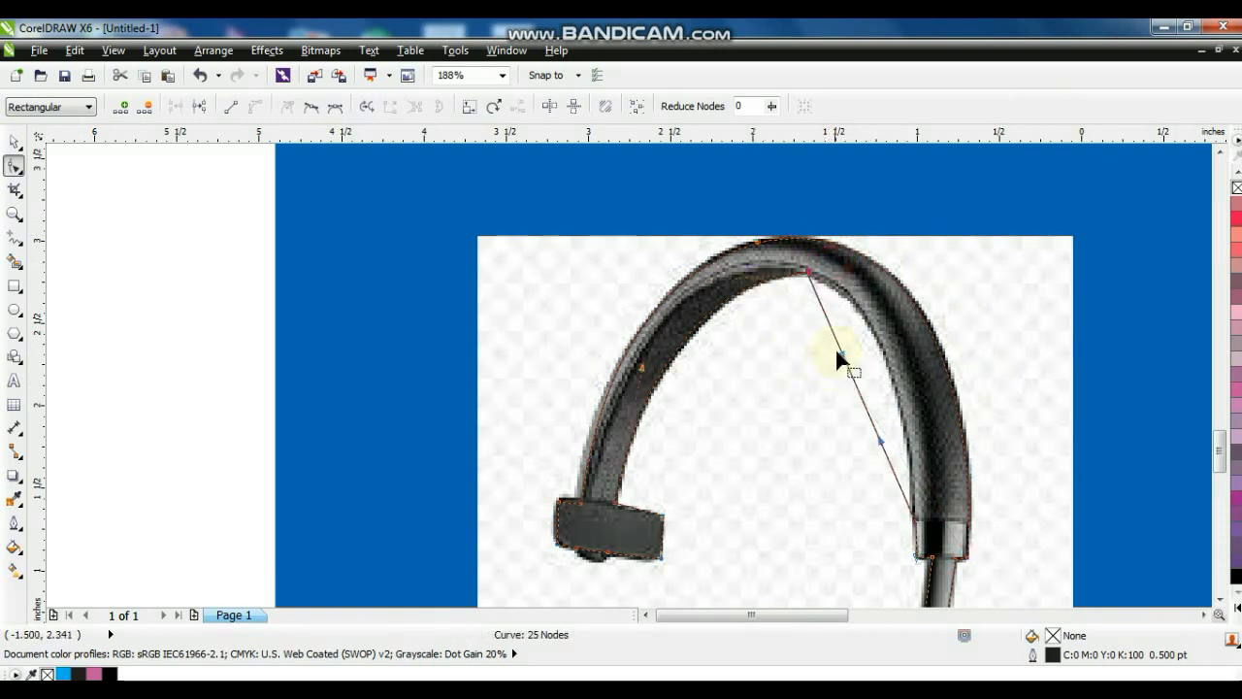
pyautogui.moveTo(842, 354); pyautogui.dragTo(866, 320)
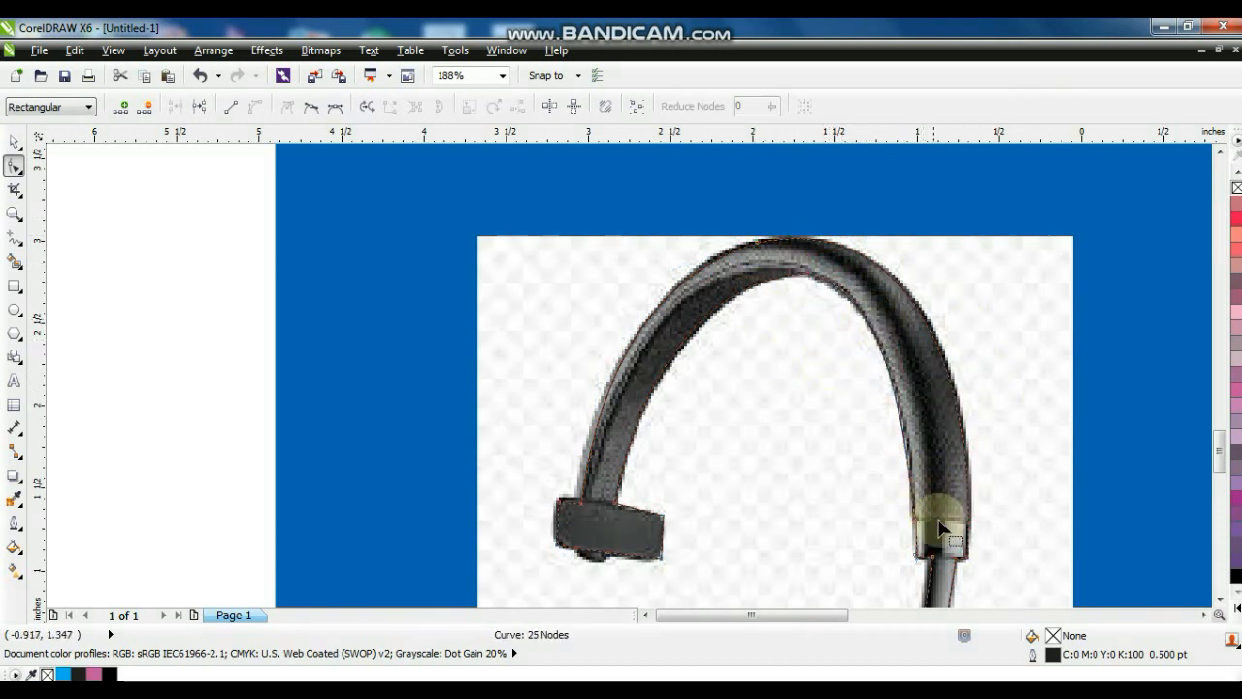
pyautogui.click(593, 542)
pyautogui.moveTo(586, 552); pyautogui.dragTo(598, 562)
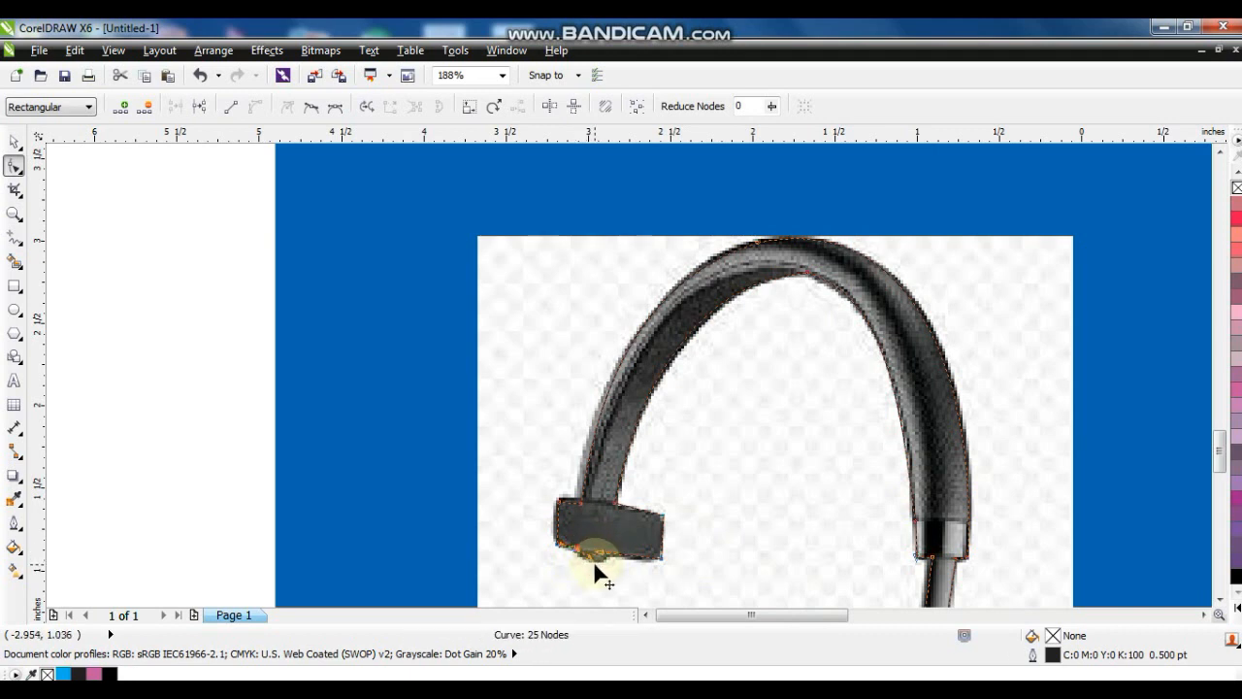
# Step: Bend the outline segments around the ear cup's upper left rim and its bottom edge beside the microphone arm
pyautogui.scroll(-4, 867, 318)
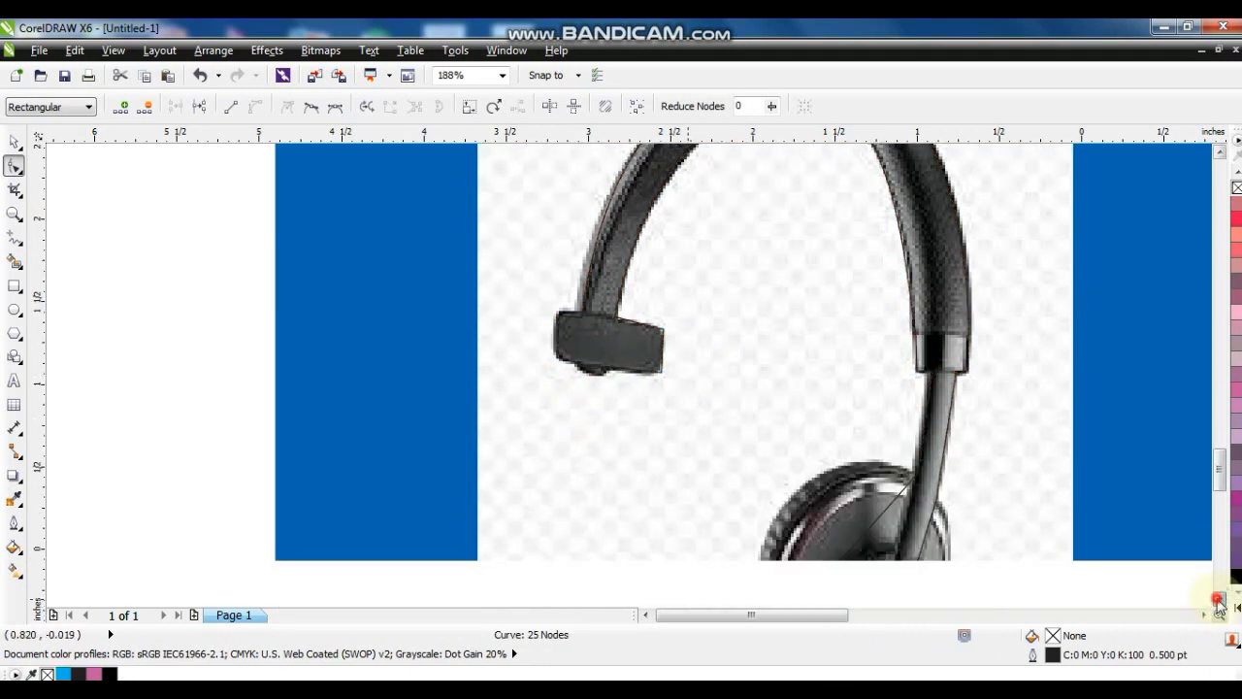
pyautogui.click(865, 310)
pyautogui.moveTo(870, 387); pyautogui.dragTo(828, 296)
pyautogui.moveTo(821, 444); pyautogui.dragTo(733, 383)
pyautogui.click(827, 493)
pyautogui.click(817, 518)
pyautogui.moveTo(845, 524); pyautogui.dragTo(835, 535)
pyautogui.click(913, 527)
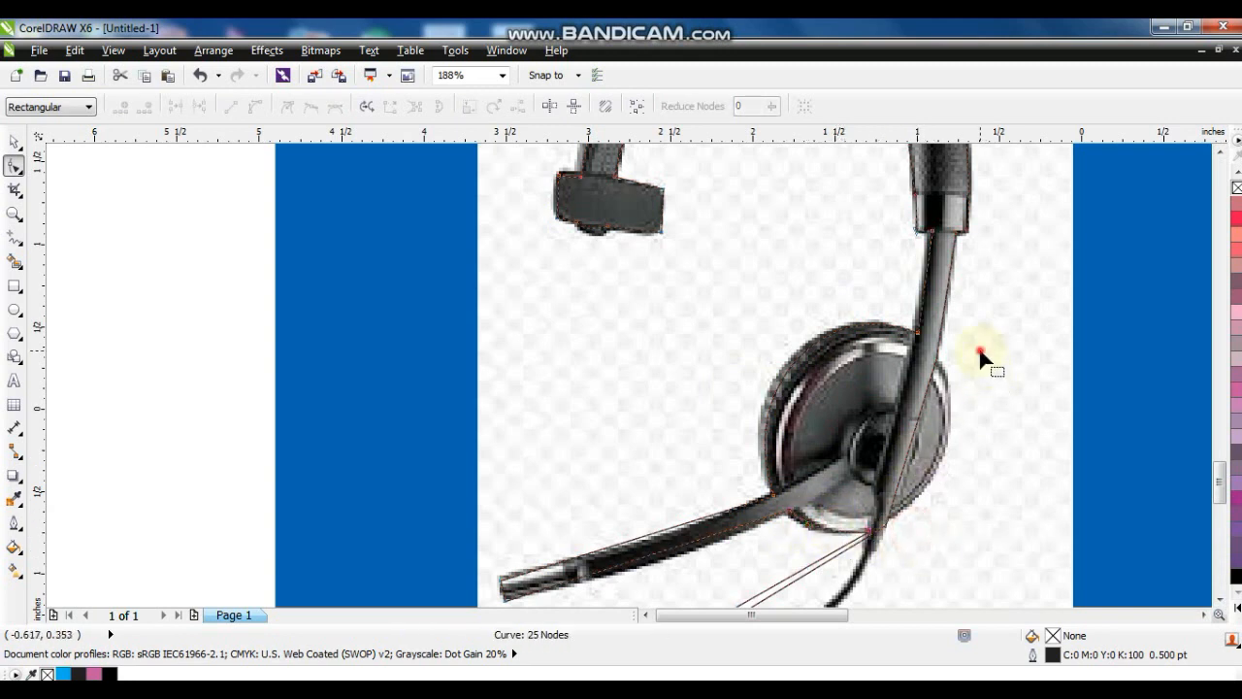
# Step: Curve the outline around the ear cup's right rim and nudge the node at its bottom upward
pyautogui.click(955, 419)
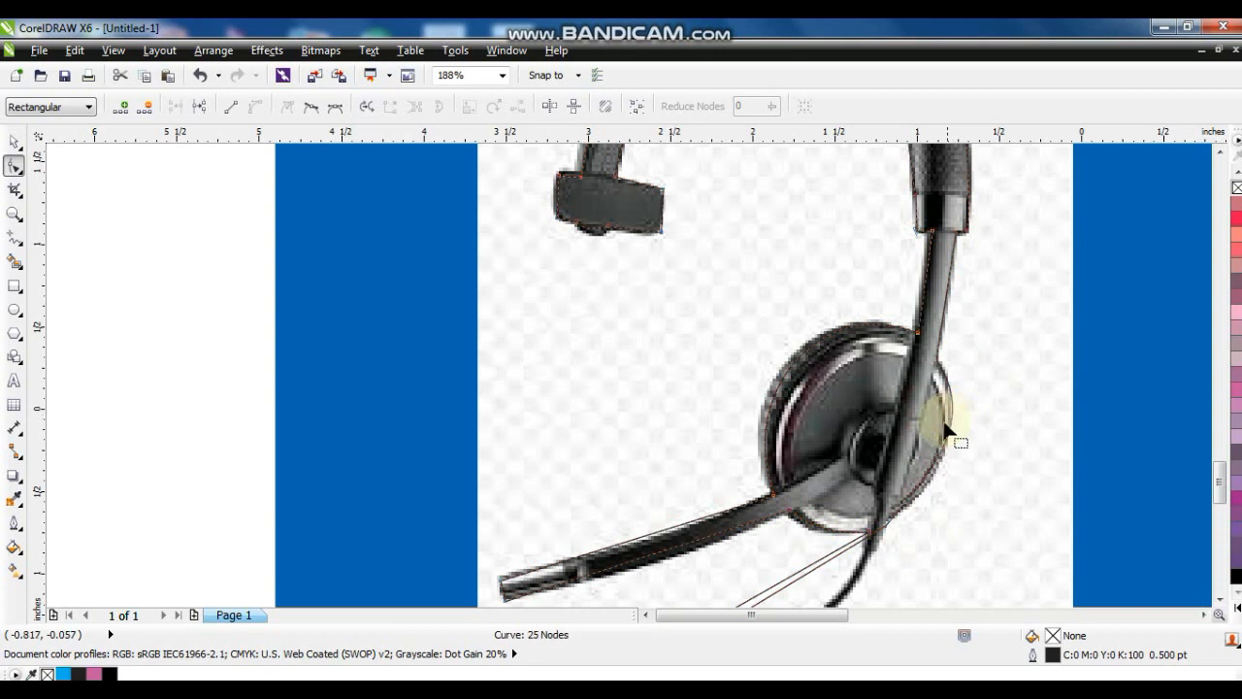
pyautogui.click(920, 482)
pyautogui.moveTo(928, 478); pyautogui.dragTo(929, 490)
pyautogui.moveTo(979, 422); pyautogui.dragTo(973, 433)
pyautogui.click(893, 533)
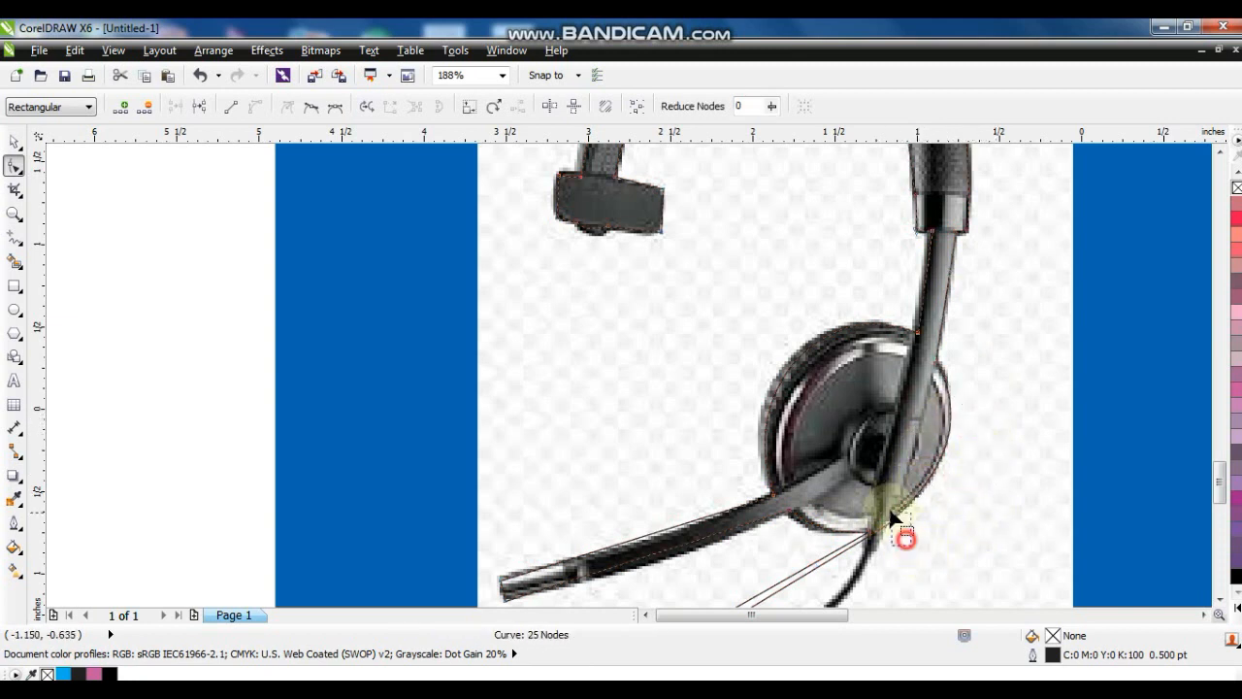
pyautogui.press('Up')
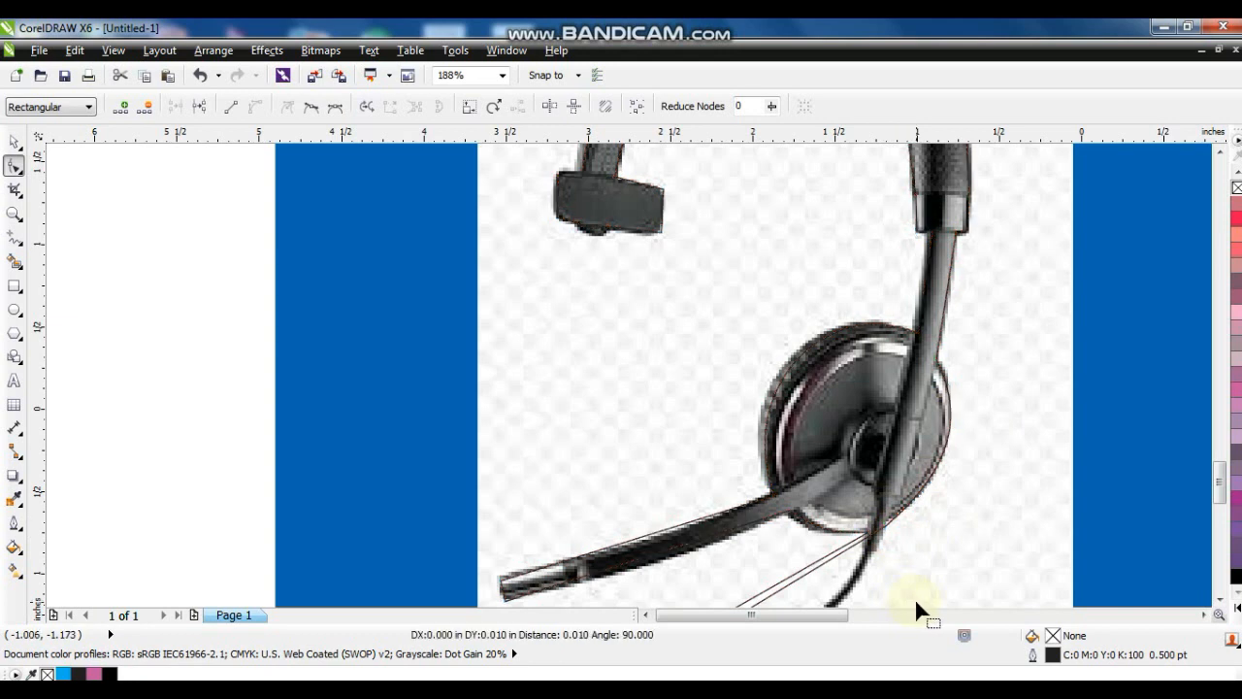
# Step: Bend both cable segments along the curved cable and fit the outline to the microphone arm
pyautogui.click(1220, 601)
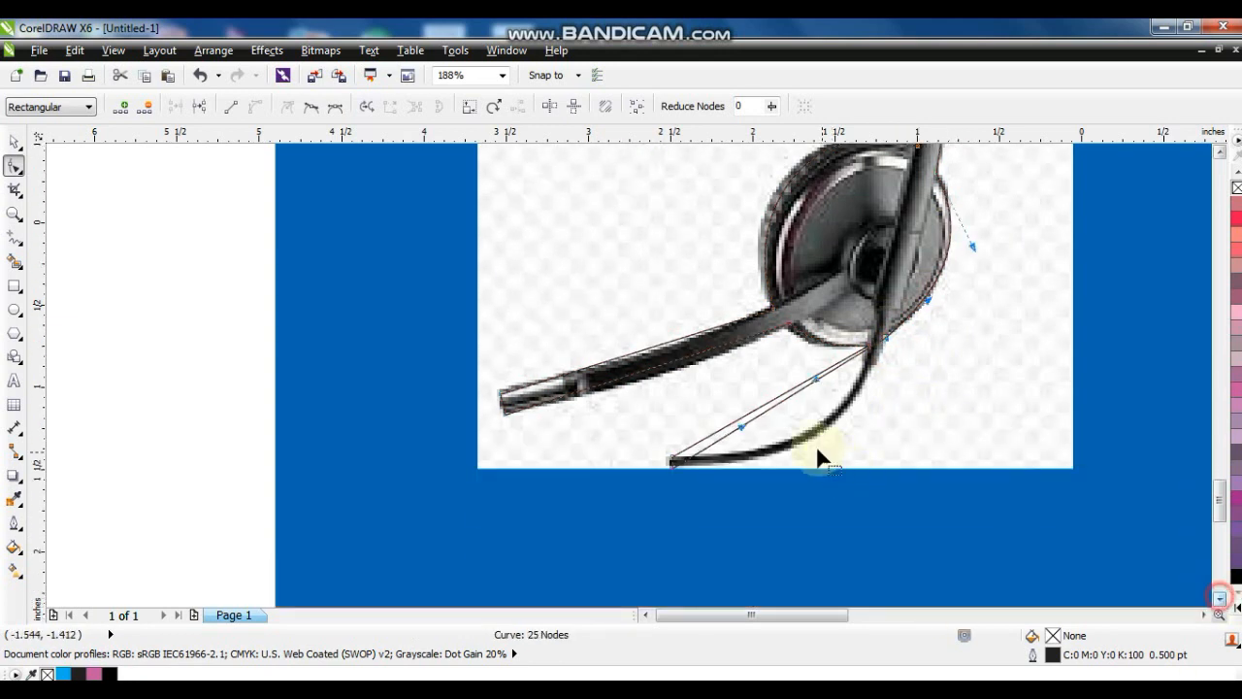
pyautogui.moveTo(772, 409); pyautogui.dragTo(810, 462)
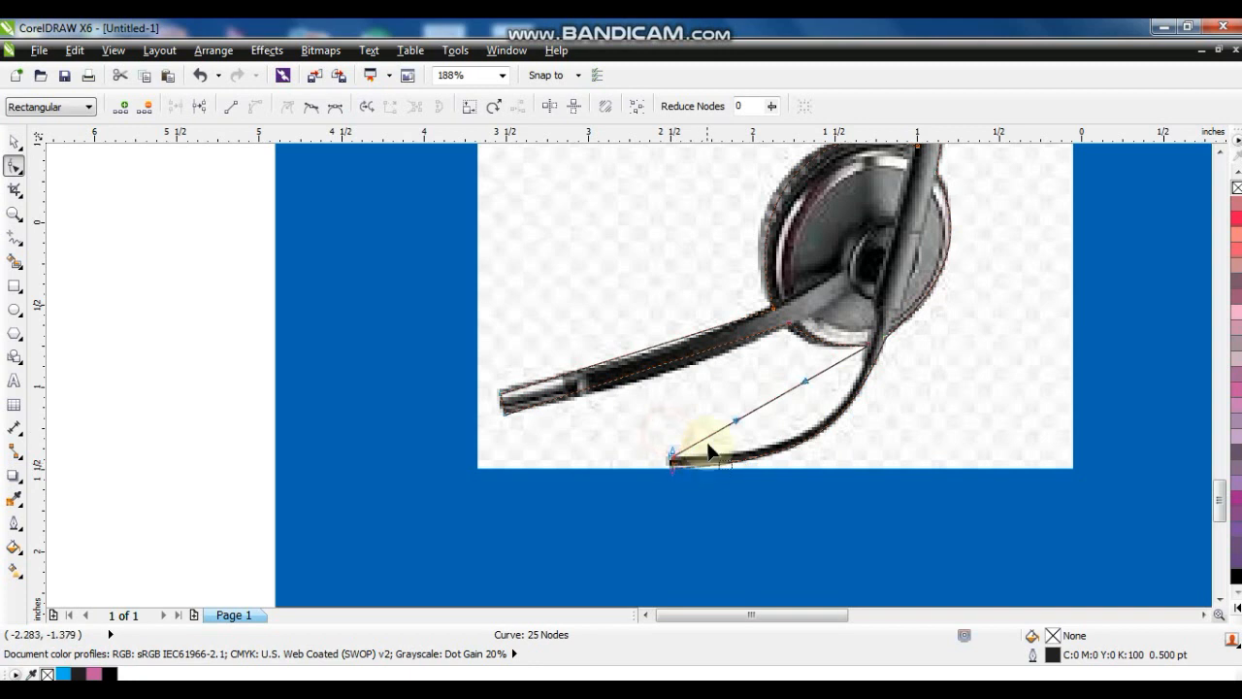
pyautogui.moveTo(733, 419); pyautogui.dragTo(763, 457)
pyautogui.moveTo(808, 385); pyautogui.dragTo(846, 443)
pyautogui.moveTo(684, 357); pyautogui.dragTo(671, 349)
pyautogui.click(15, 142)
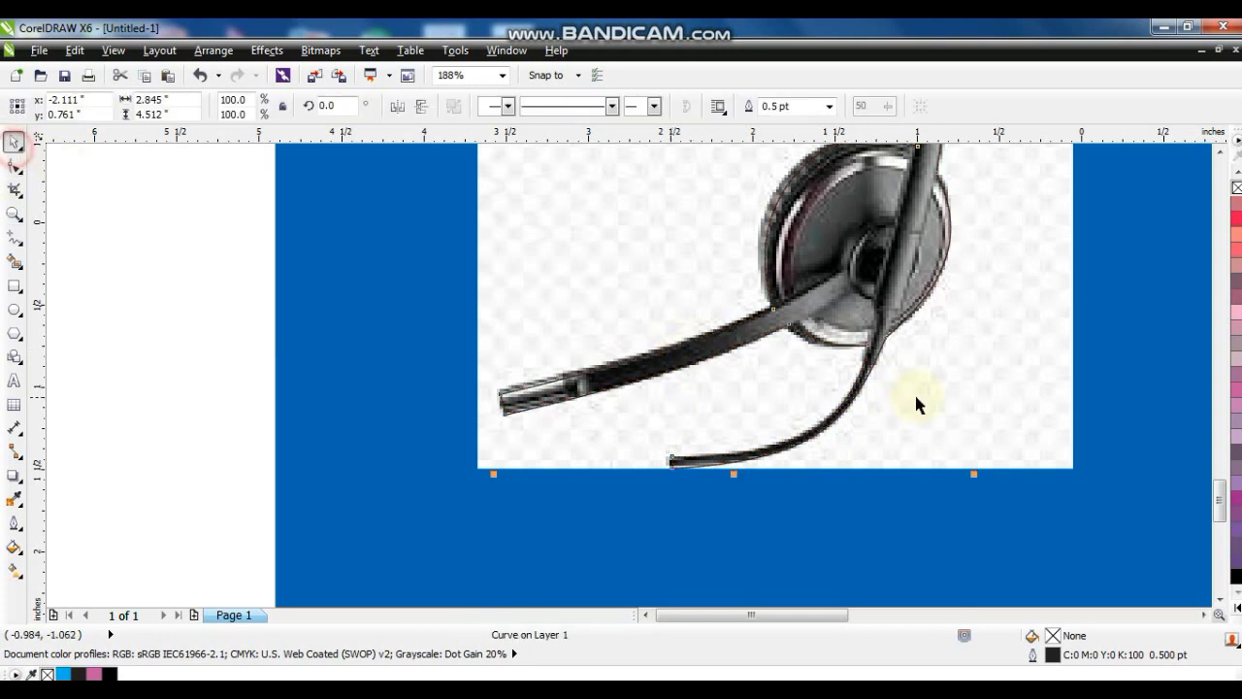
# Step: PowerClip the headset bitmap inside the traced curve and remove the curve's outline
pyautogui.click(915, 391)
pyautogui.rightClick(915, 392)
pyautogui.click(990, 30)
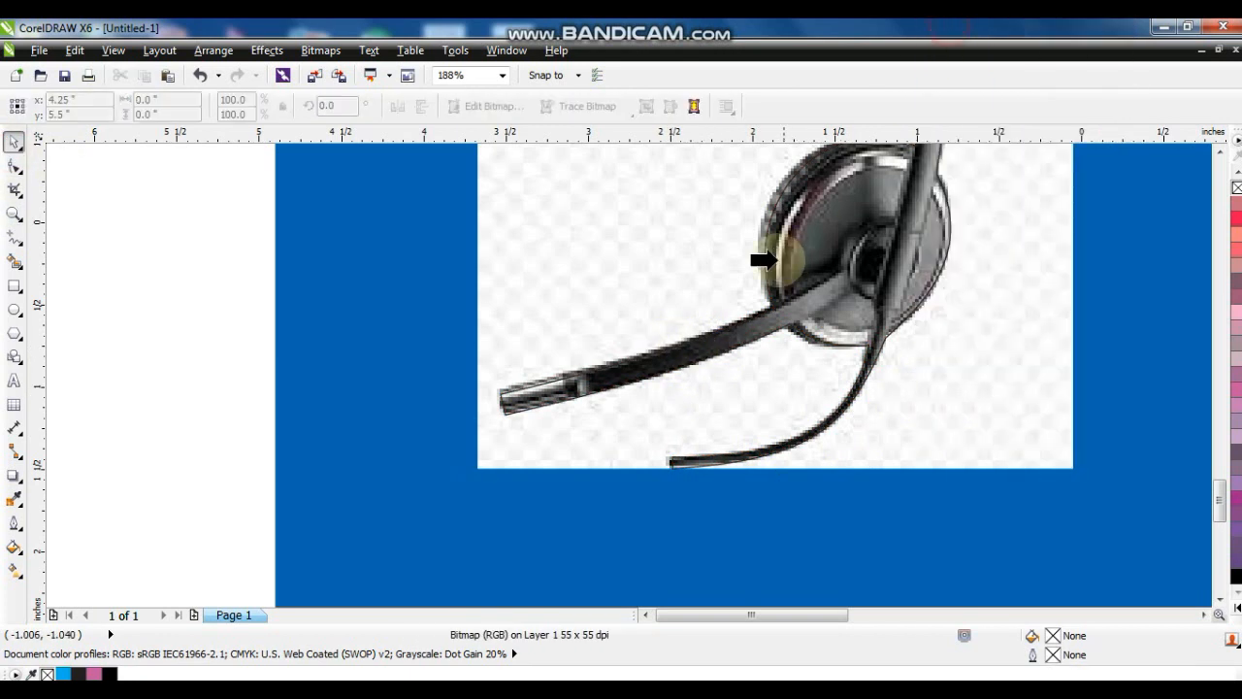
pyautogui.click(728, 325)
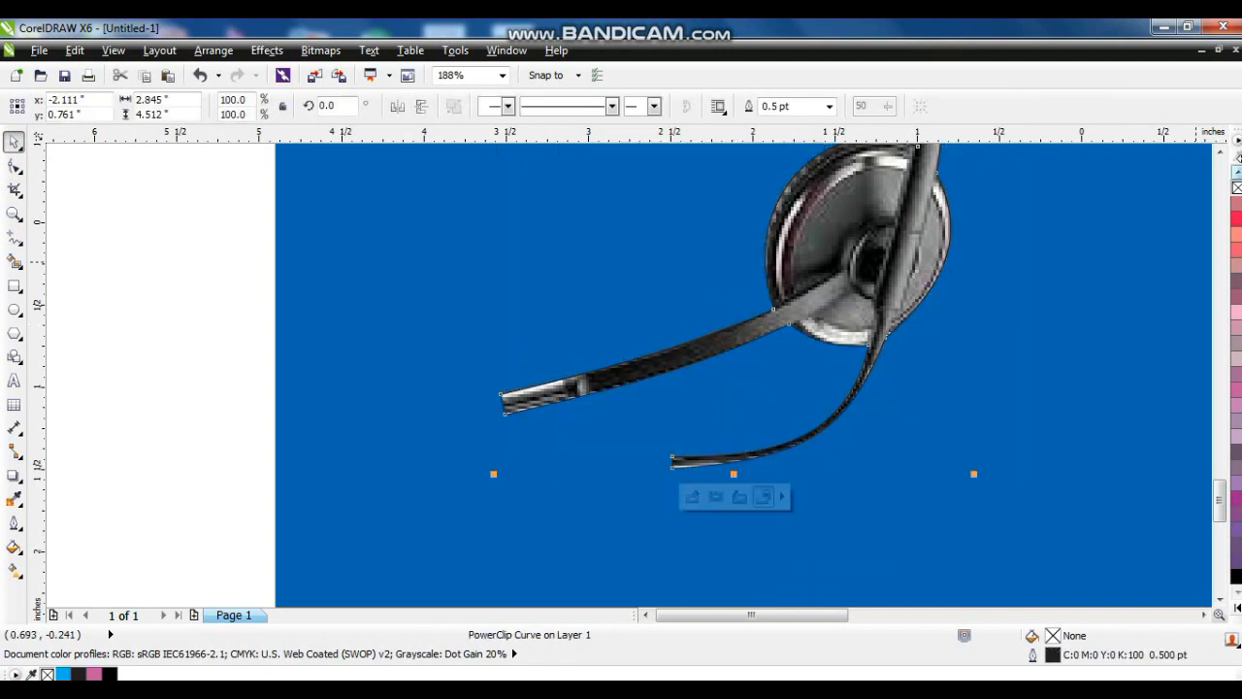
pyautogui.rightClick(1238, 189)
pyautogui.click(1099, 314)
# Step: Enlarge the cut-out headset to about 6.2 × 9.83 inches and place it over the helmet-wearing globe
pyautogui.press('F4')
pyautogui.click(1000, 332)
pyautogui.click(534, 446)
pyautogui.moveTo(554, 435); pyautogui.dragTo(610, 350)
pyautogui.moveTo(592, 402); pyautogui.dragTo(674, 238)
# Step: Reduce the headset to about 5.34 × 8.46 inches and reposition it so the ear cup sits at the helmet's brim
pyautogui.hotkey('shift', 'F2')
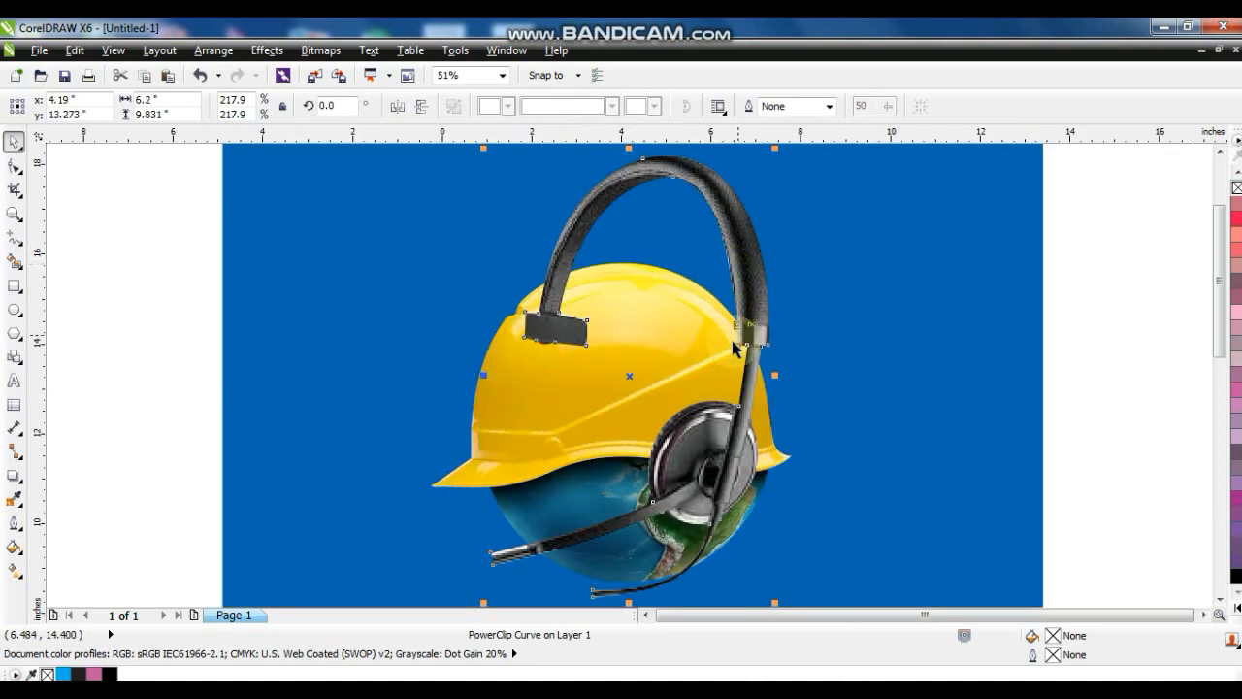
pyautogui.moveTo(740, 352); pyautogui.dragTo(743, 349)
pyautogui.moveTo(752, 301); pyautogui.dragTo(746, 305)
pyautogui.moveTo(770, 153); pyautogui.dragTo(751, 183)
pyautogui.moveTo(707, 419); pyautogui.dragTo(719, 448)
# Step: Edit the headset's PowerClip contents and darken the bitmap by lowering its brightness with Brightness/Contrast/Intensity
pyautogui.rightClick(719, 448)
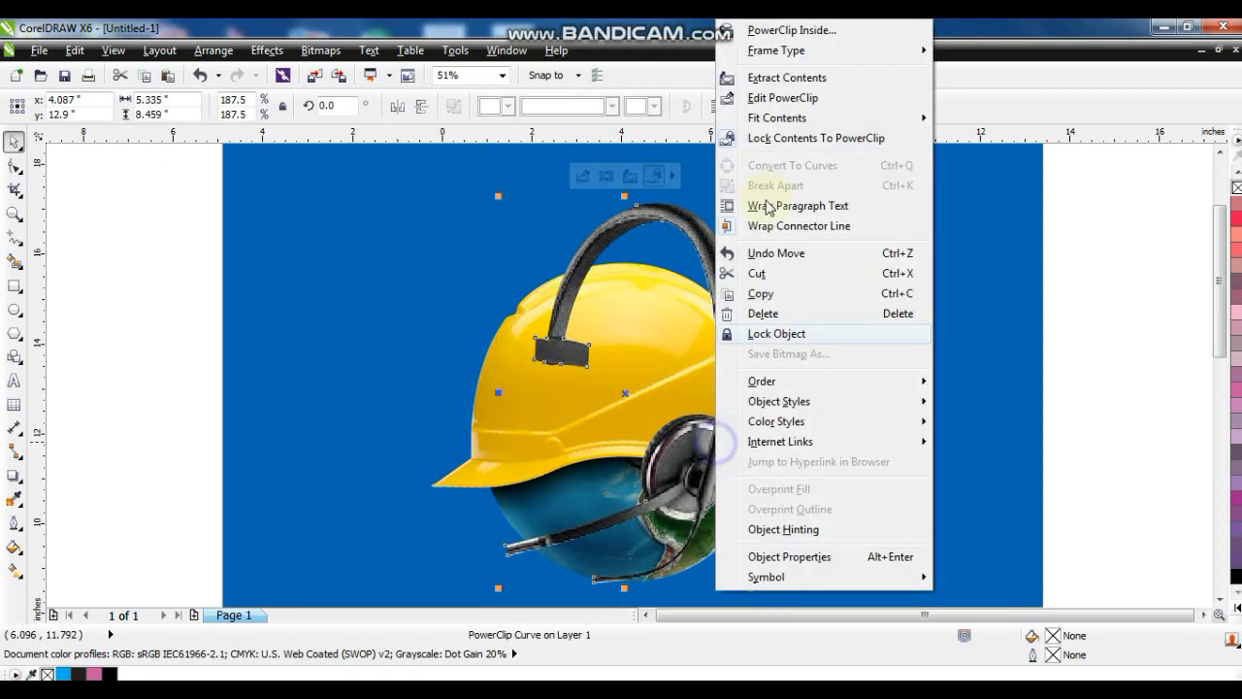
pyautogui.click(762, 98)
pyautogui.click(267, 51)
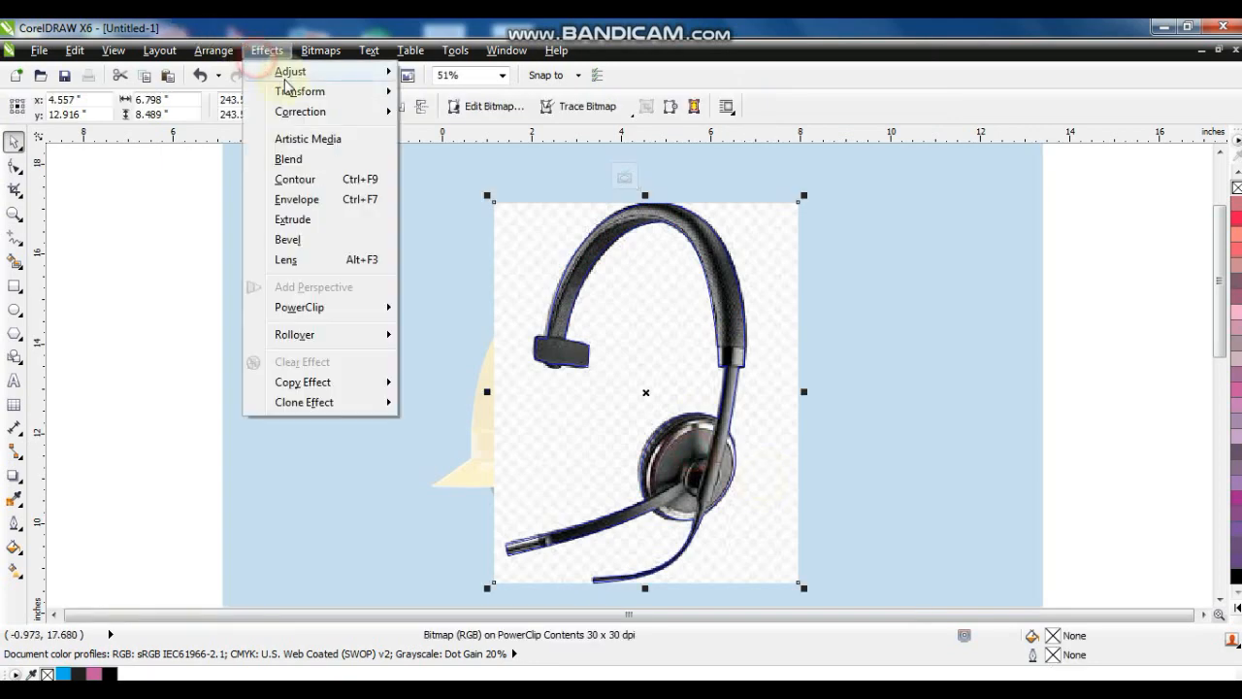
pyautogui.moveTo(290, 74)
pyautogui.click(524, 160)
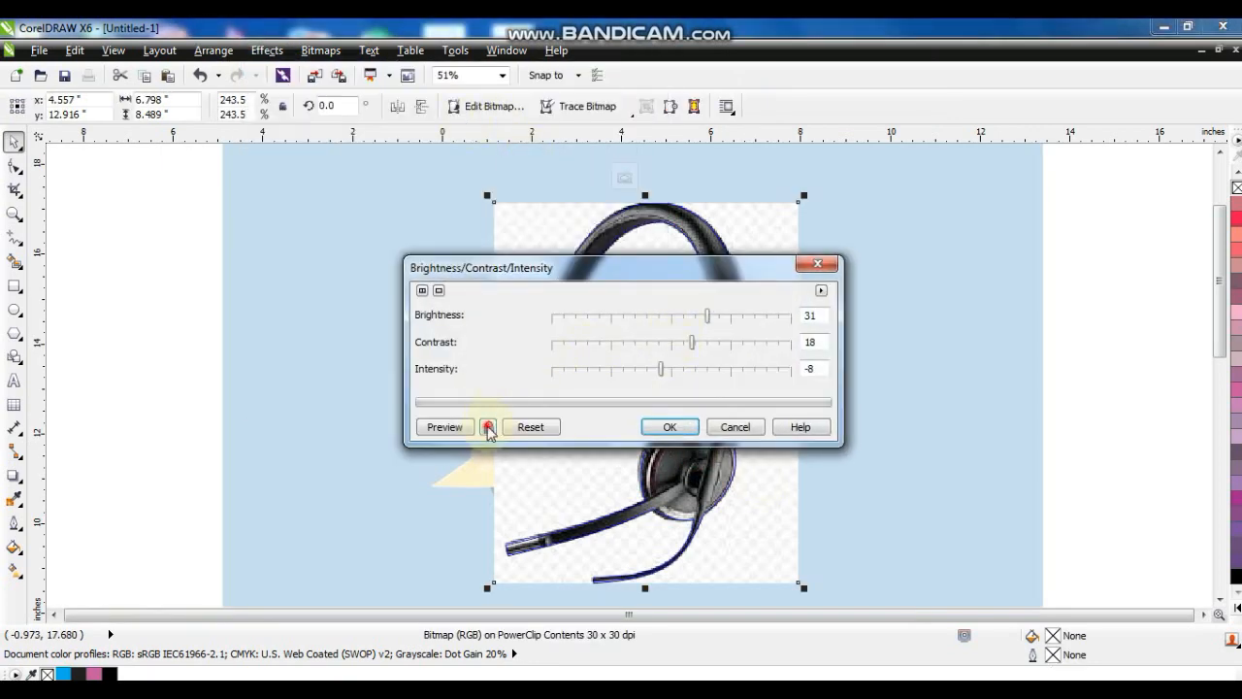
pyautogui.click(488, 427)
pyautogui.click(638, 316)
pyautogui.moveTo(662, 278); pyautogui.dragTo(943, 269)
pyautogui.click(951, 424)
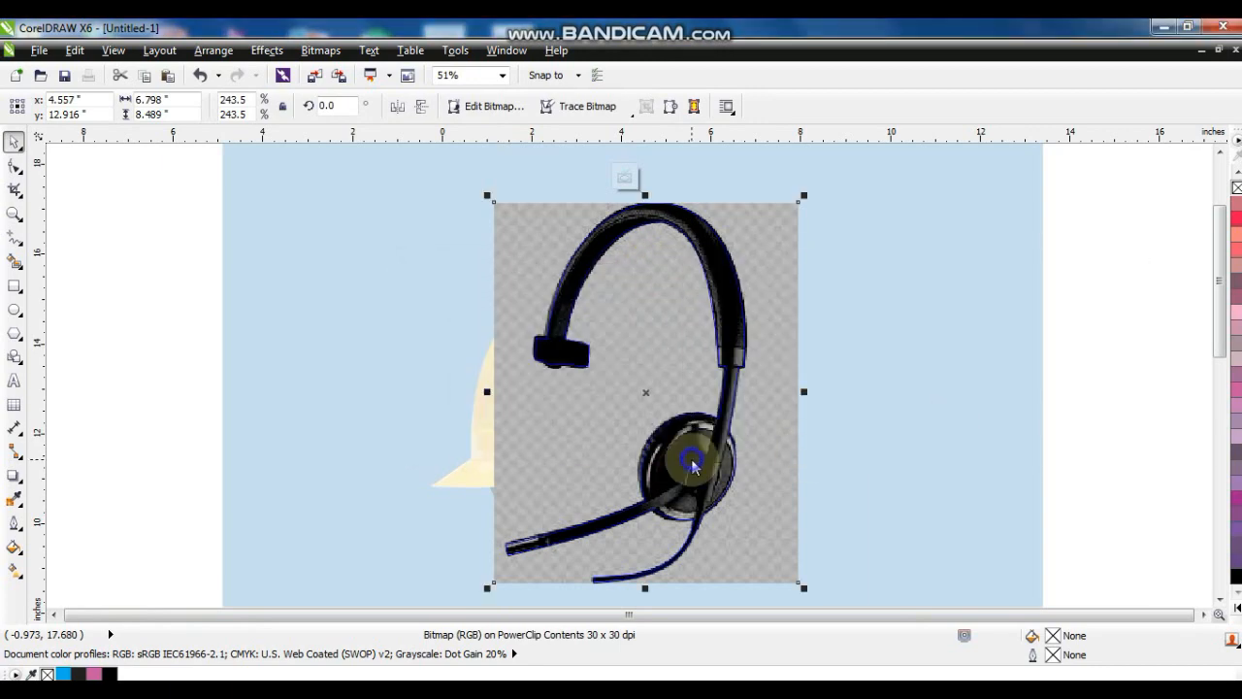
# Step: Finish editing the headset's PowerClip contents and set the clipped headset to no outline
pyautogui.rightClick(670, 456)
pyautogui.click(718, 136)
pyautogui.click(1145, 391)
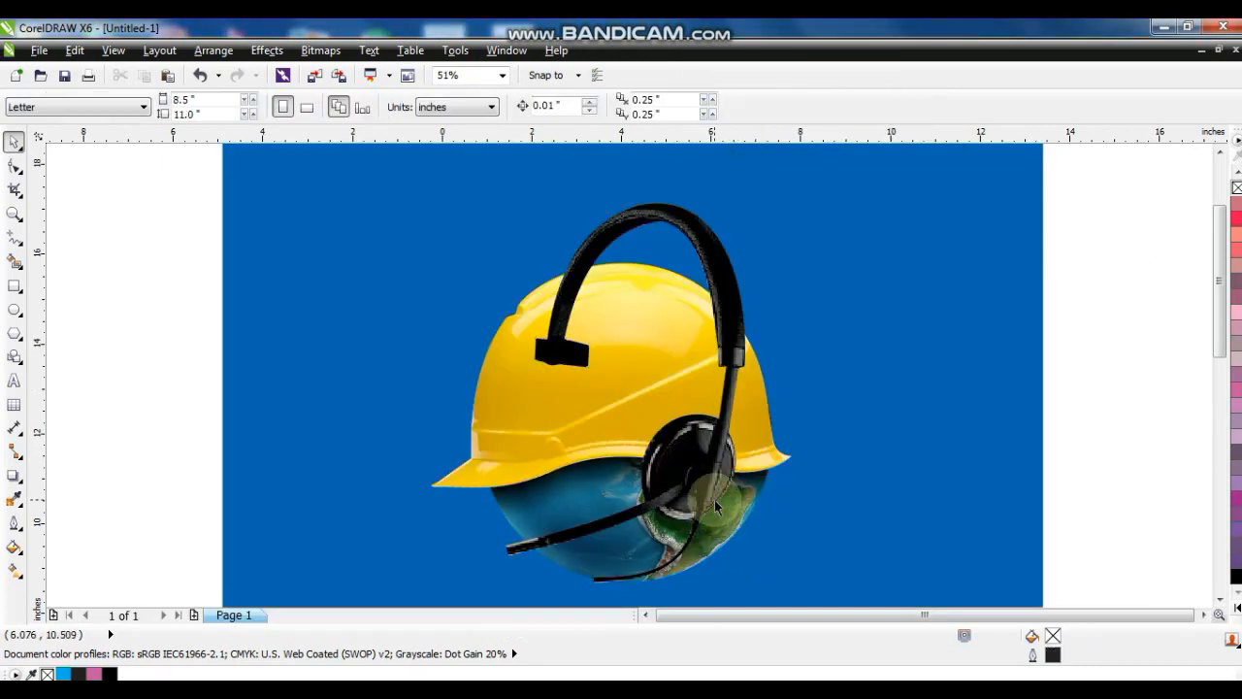
pyautogui.click(706, 463)
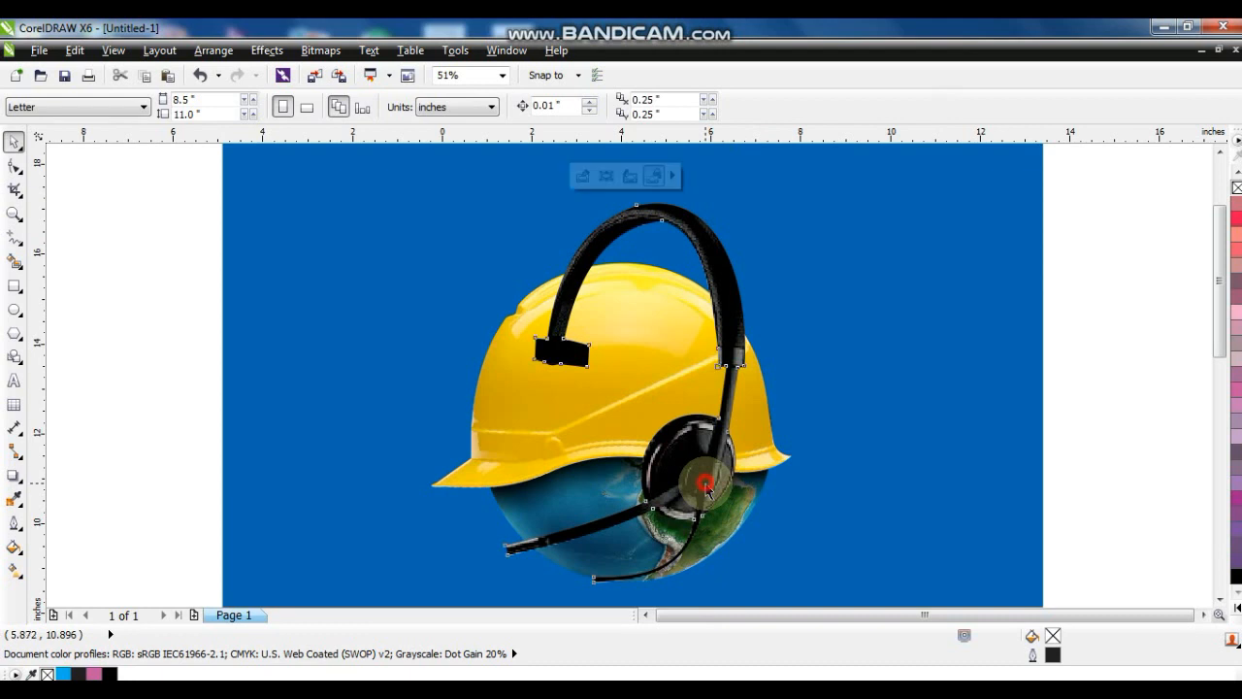
pyautogui.rightClick(1236, 188)
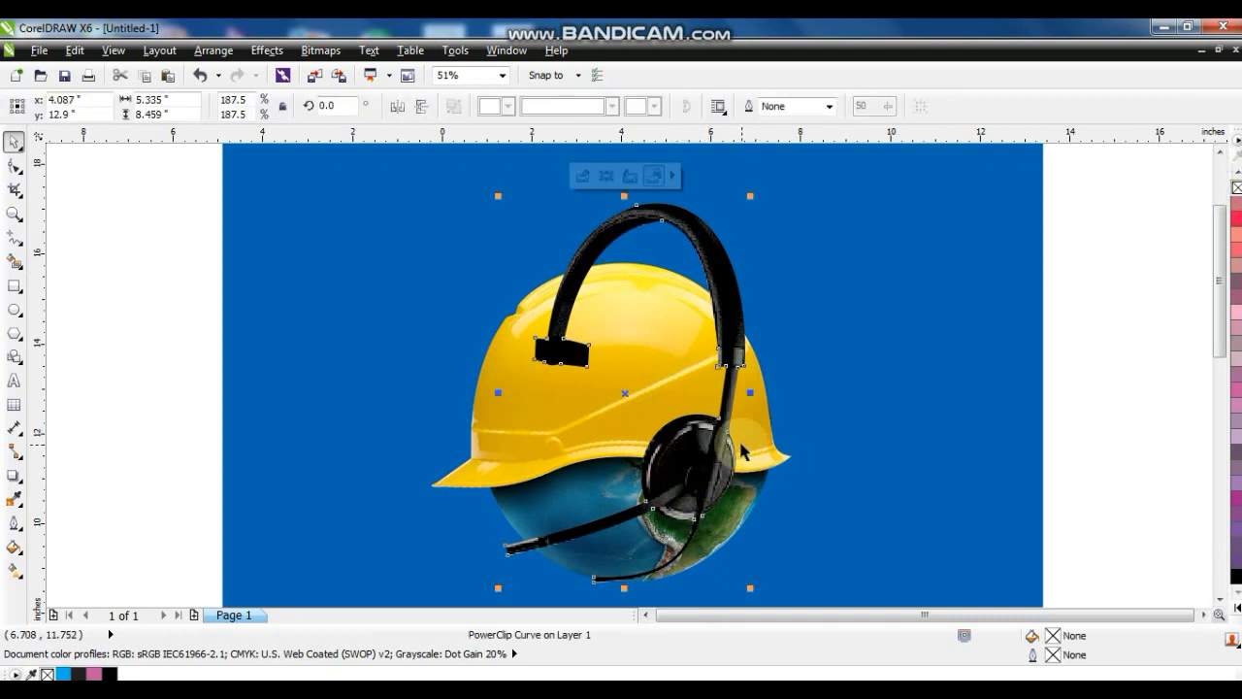
# Step: Draw an ellipse about 4.1 × 3.0 inches over the helmet's crown, covering the headband's left end and temple pad
pyautogui.click(14, 214)
pyautogui.moveTo(443, 216); pyautogui.dragTo(805, 449)
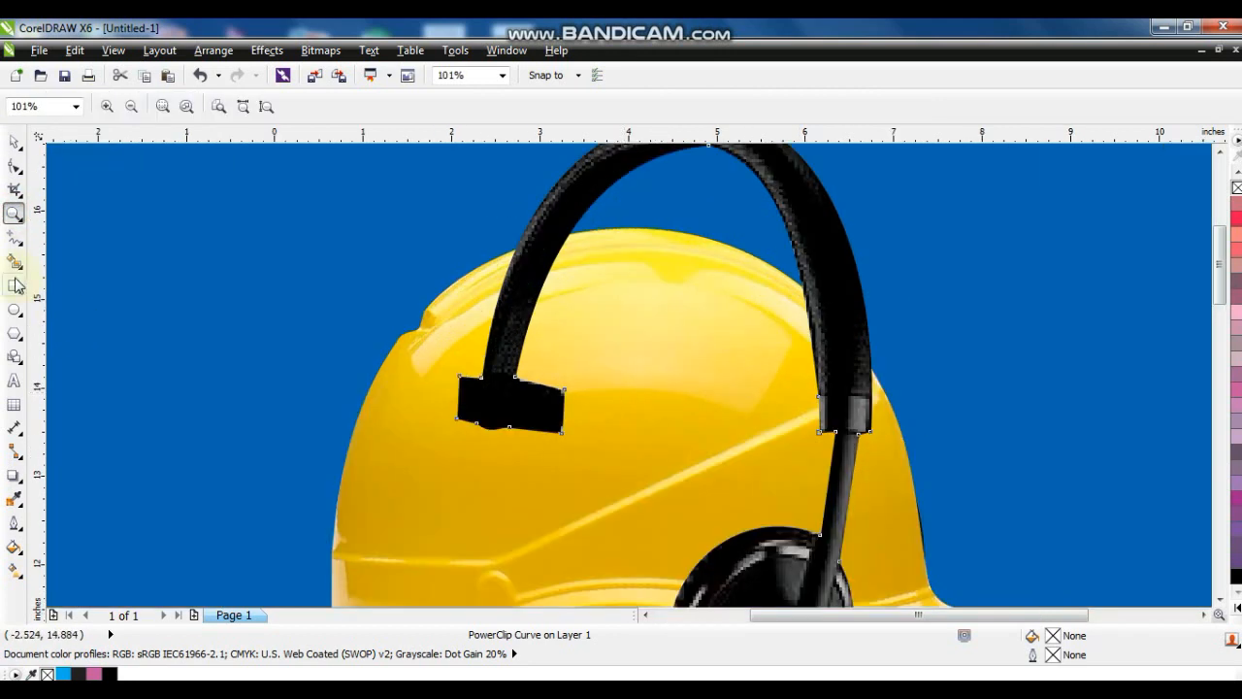
pyautogui.click(13, 311)
pyautogui.moveTo(660, 231); pyautogui.dragTo(390, 500)
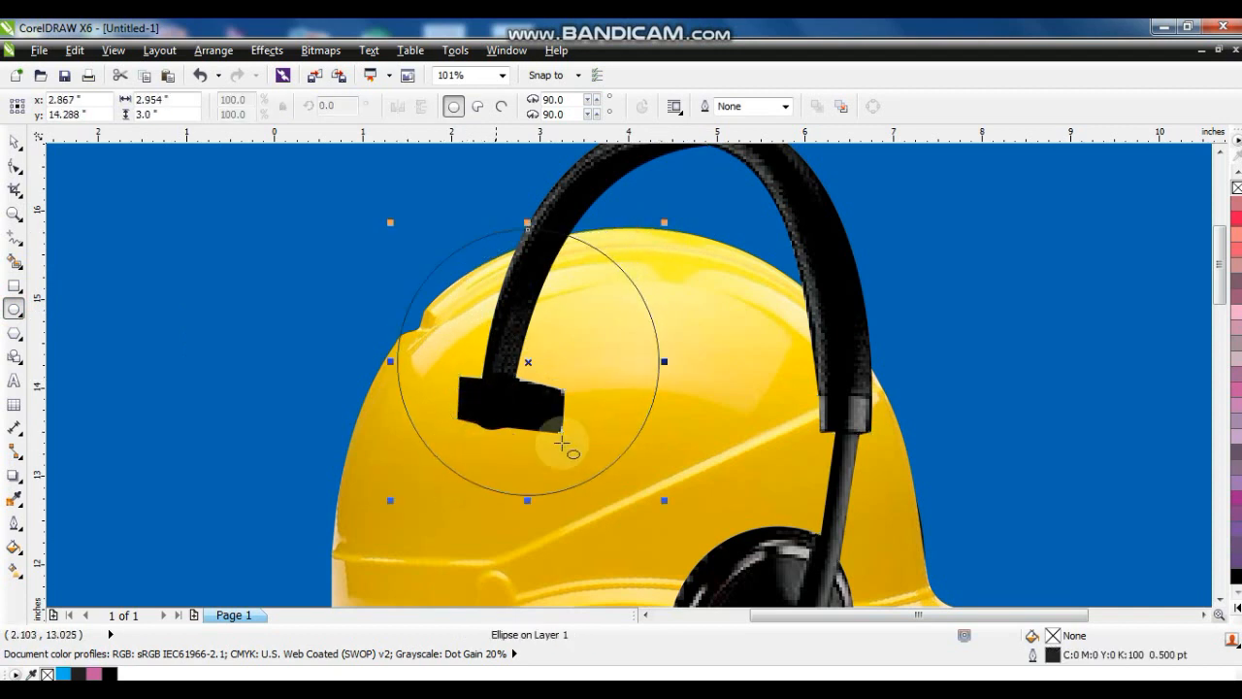
pyautogui.moveTo(660, 368); pyautogui.dragTo(767, 360)
pyautogui.moveTo(585, 365); pyautogui.dragTo(605, 365)
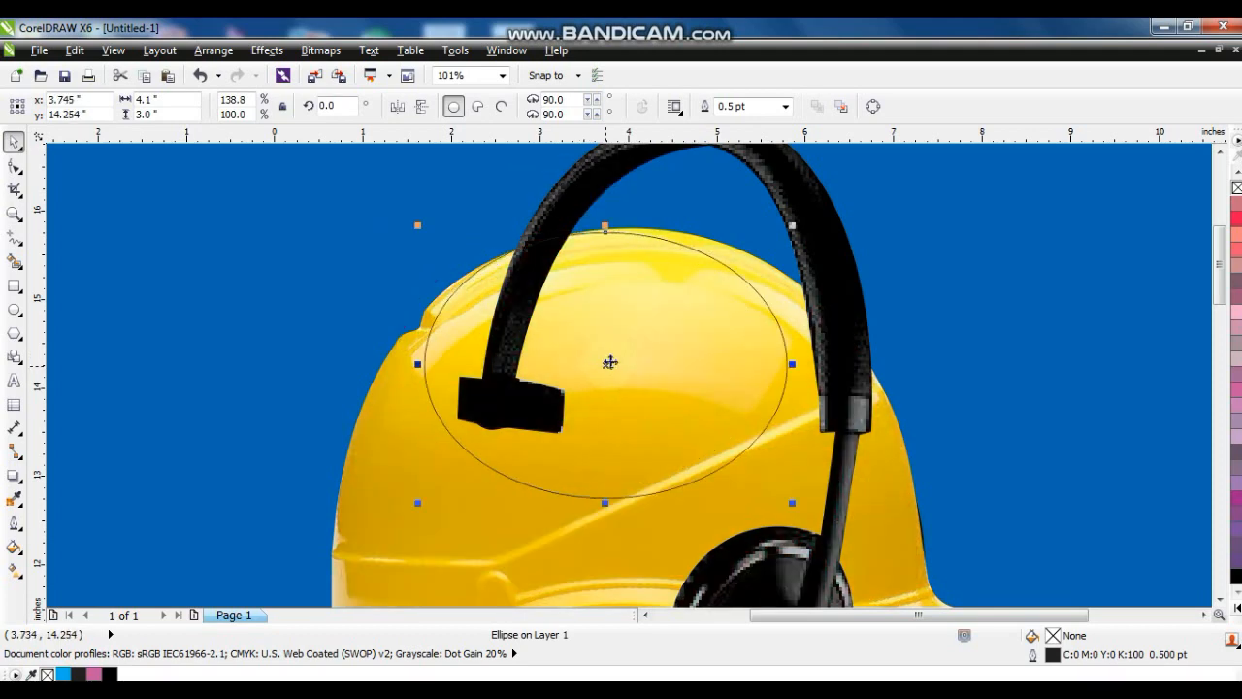
# Step: Trim the headband's left end and temple pad off the headset with the ellipse and delete the ellipse
pyautogui.keyDown('shift'); pyautogui.click(591, 175); pyautogui.keyUp('shift')
pyautogui.click(594, 105)
pyautogui.press('Escape')
pyautogui.click(673, 243)
pyautogui.press('Delete')
pyautogui.click(734, 339)
pyautogui.scroll(-1, 733, 342)
pyautogui.click(905, 350)
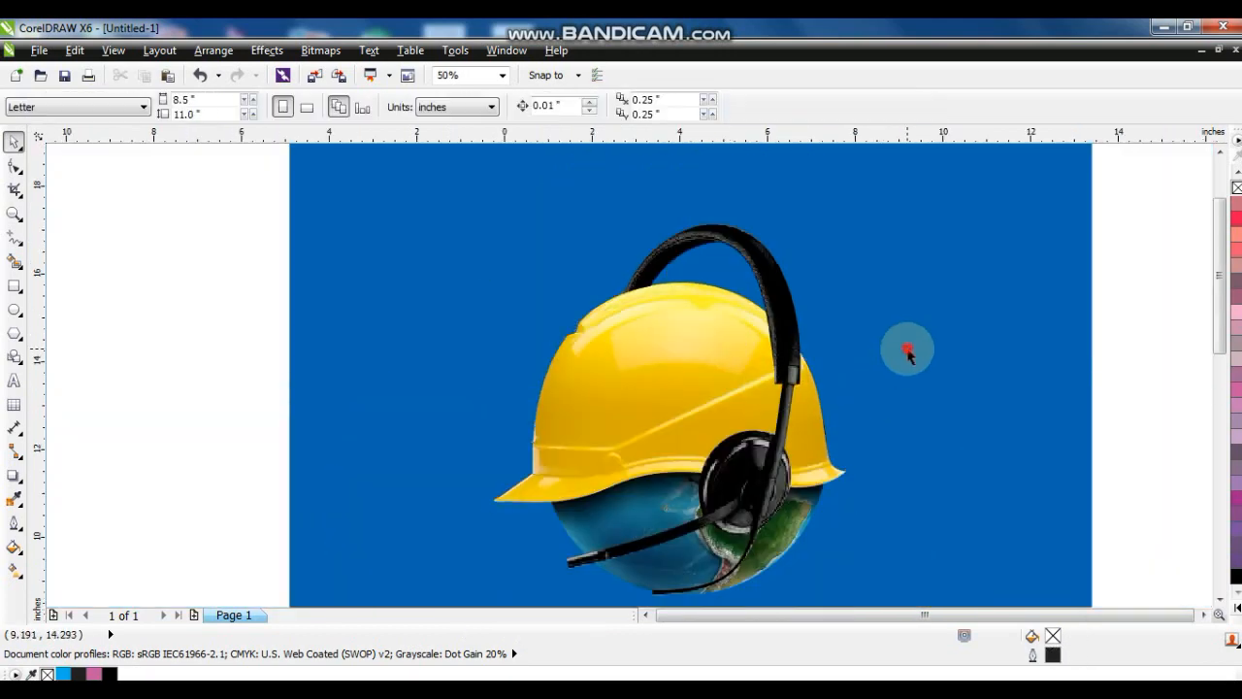
# Step: Enlarge the grouped globe, helmet and headset to about 12.45 × 13.11 inches and place the enlarged cloud above it
pyautogui.press('F4')
pyautogui.click(943, 345)
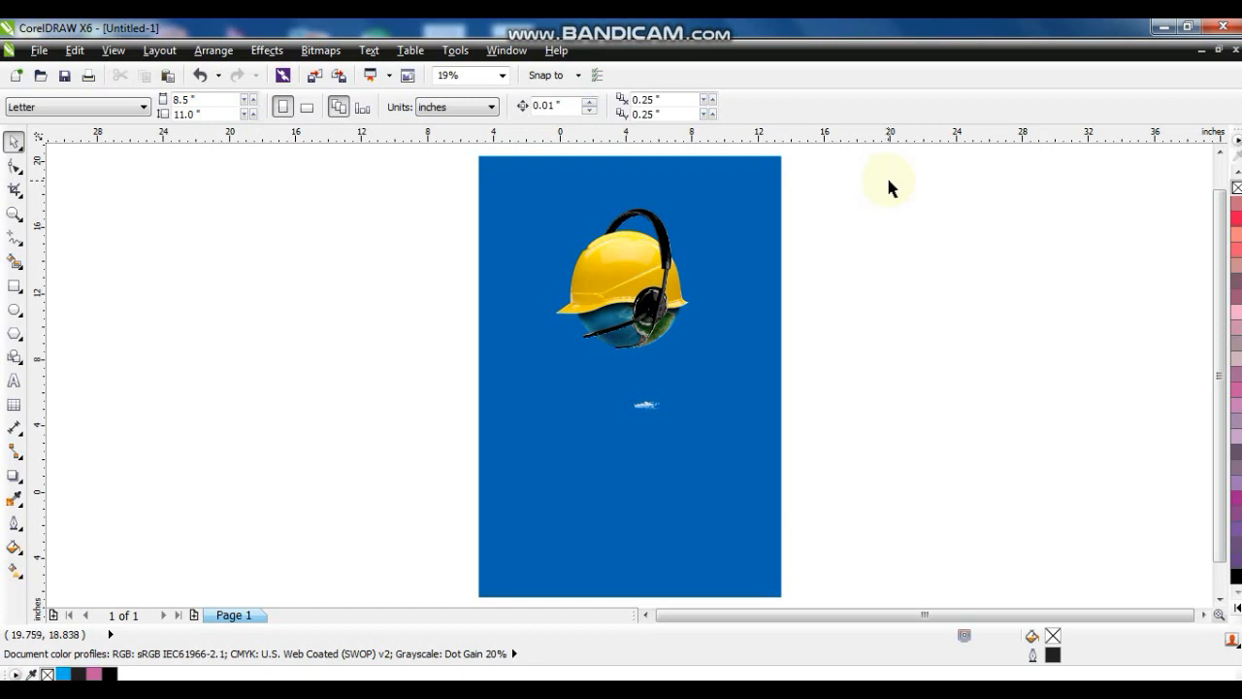
pyautogui.moveTo(499, 374); pyautogui.dragTo(499, 376)
pyautogui.moveTo(694, 356); pyautogui.dragTo(610, 227)
pyautogui.click(669, 427)
pyautogui.click(651, 316)
pyautogui.moveTo(651, 316); pyautogui.dragTo(640, 348)
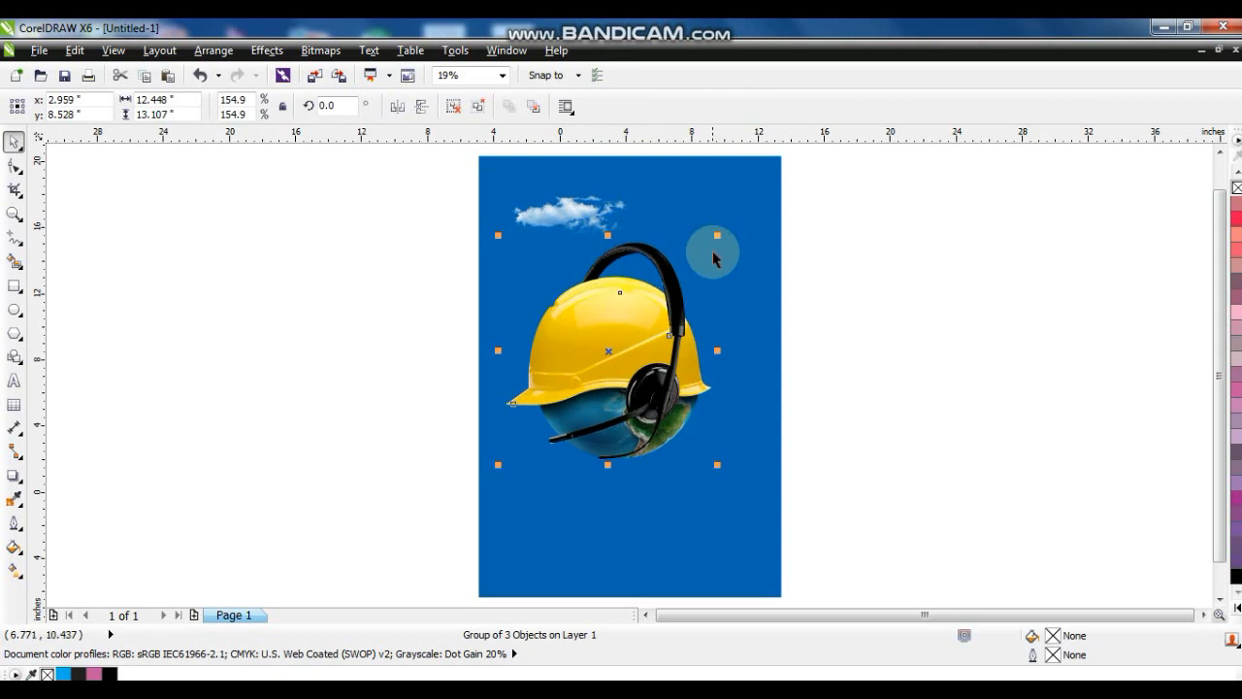
# Step: Shrink the helmet-and-globe group to about 10.66 × 11.22 inches, enlarge the cloud, and place a resized copy beside it
pyautogui.moveTo(716, 235); pyautogui.dragTo(691, 264)
pyautogui.click(583, 208)
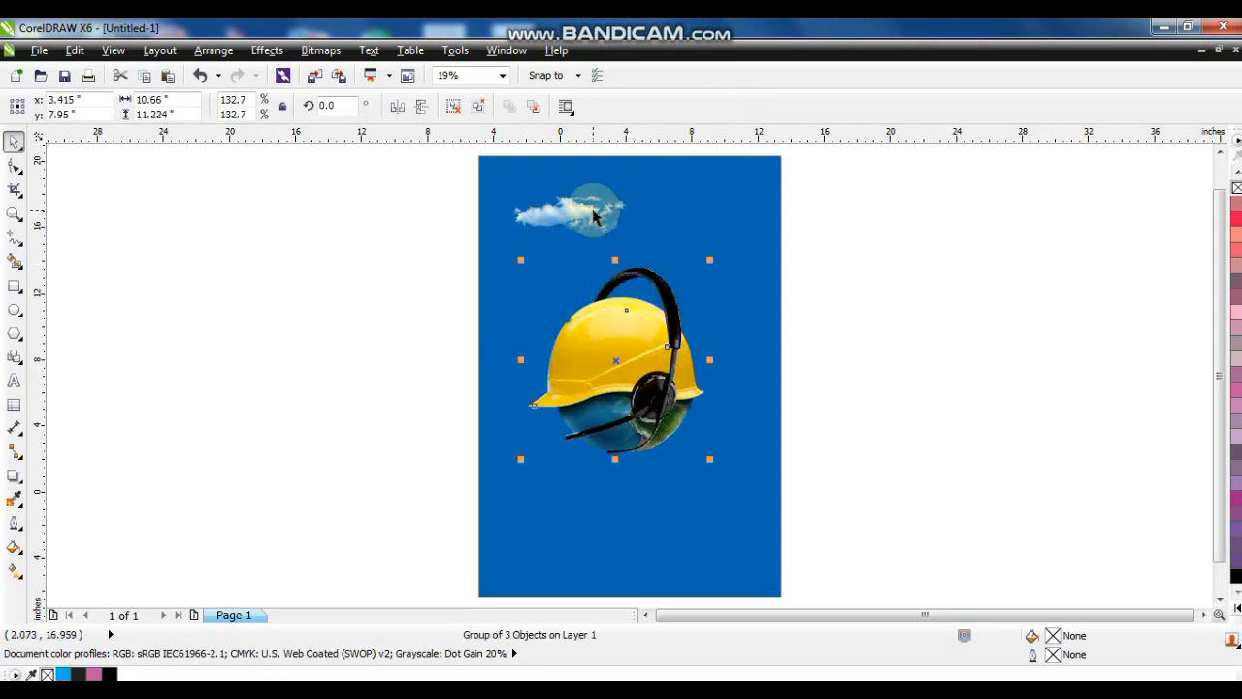
pyautogui.moveTo(632, 238); pyautogui.dragTo(709, 239)
pyautogui.rightClick(708, 239)
pyautogui.moveTo(777, 275); pyautogui.dragTo(743, 275)
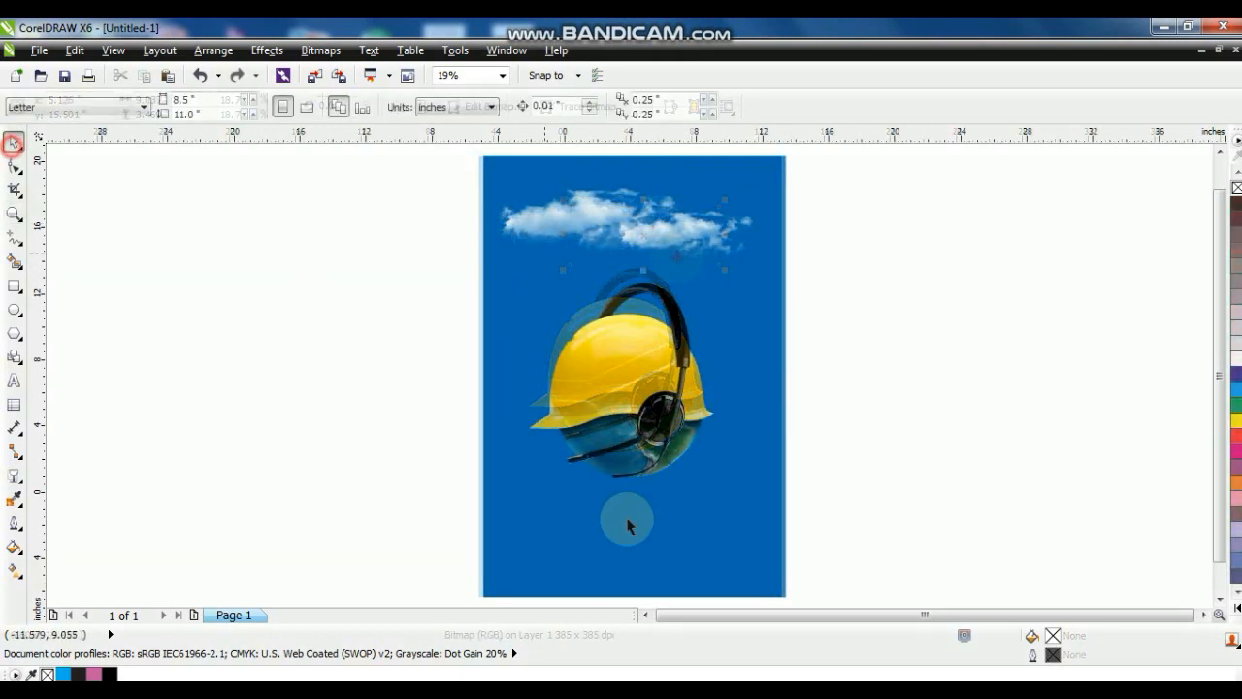
# Step: Give the background rectangle a radial fountain fill with blue edges and a white centre behind the globe
pyautogui.click(636, 515)
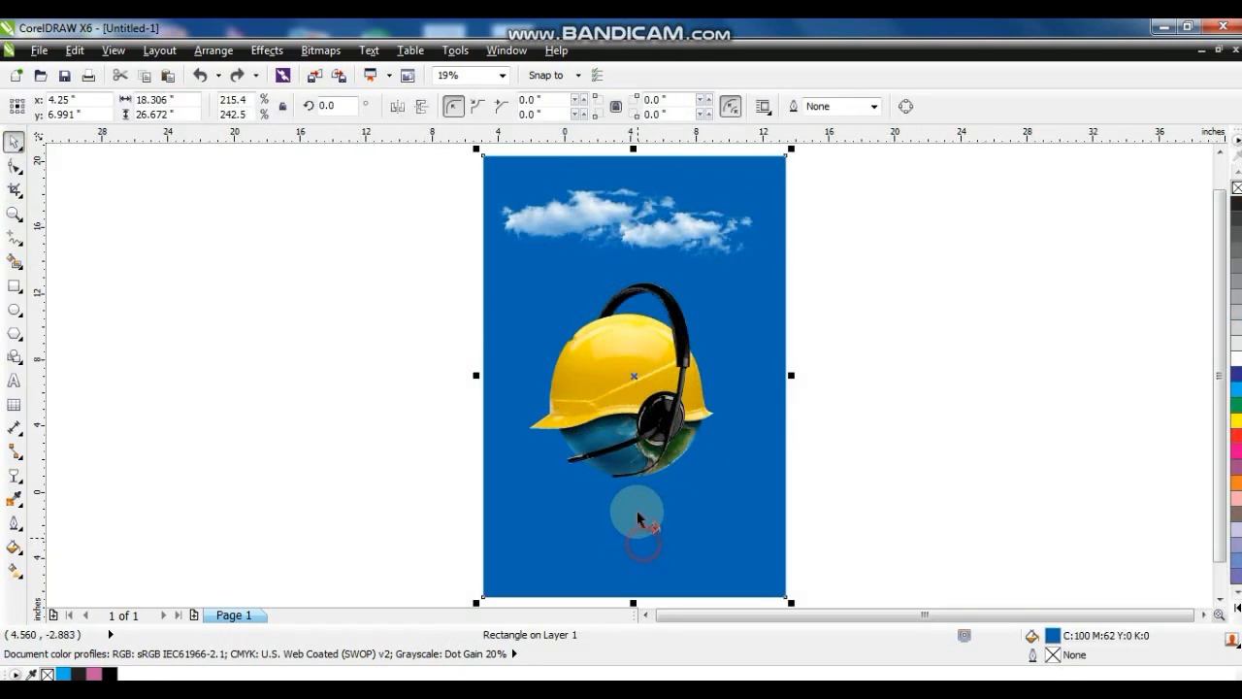
pyautogui.press('g')
pyautogui.moveTo(636, 493); pyautogui.dragTo(634, 500)
pyautogui.click(97, 107)
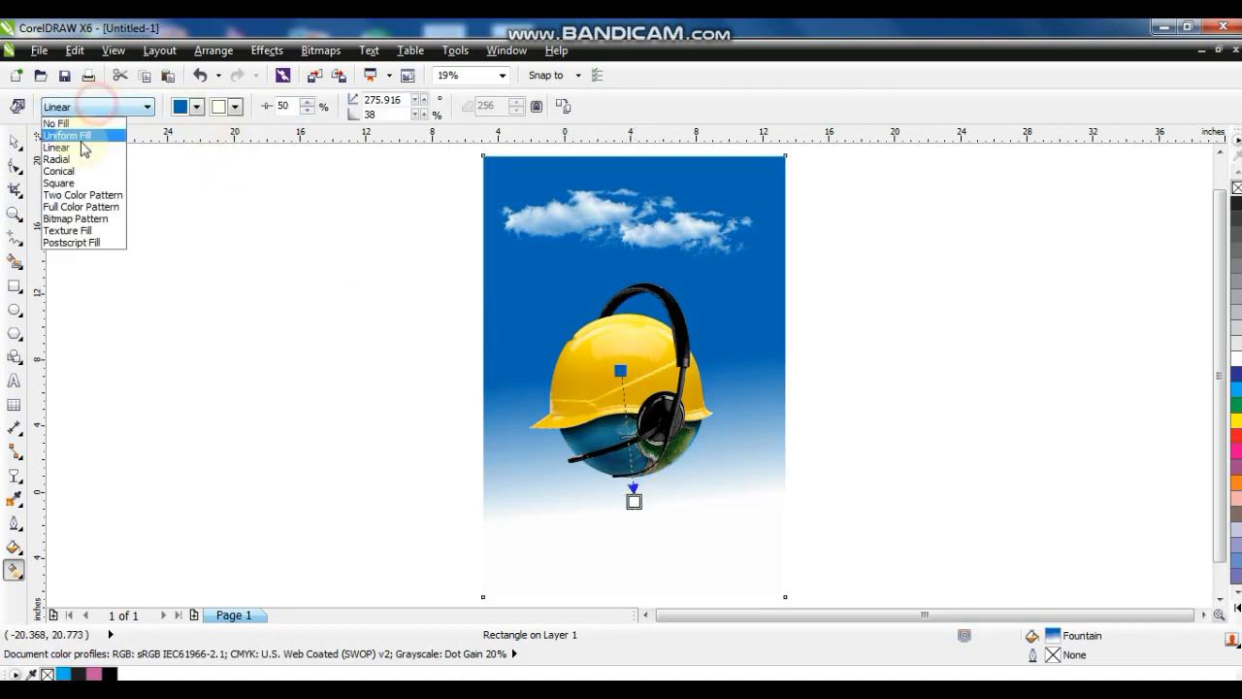
pyautogui.click(58, 156)
pyautogui.moveTo(634, 376); pyautogui.dragTo(628, 400)
# Step: Recolour the radial fill's centre light blue and tighten the gradient radius around the globe
pyautogui.click(1238, 608)
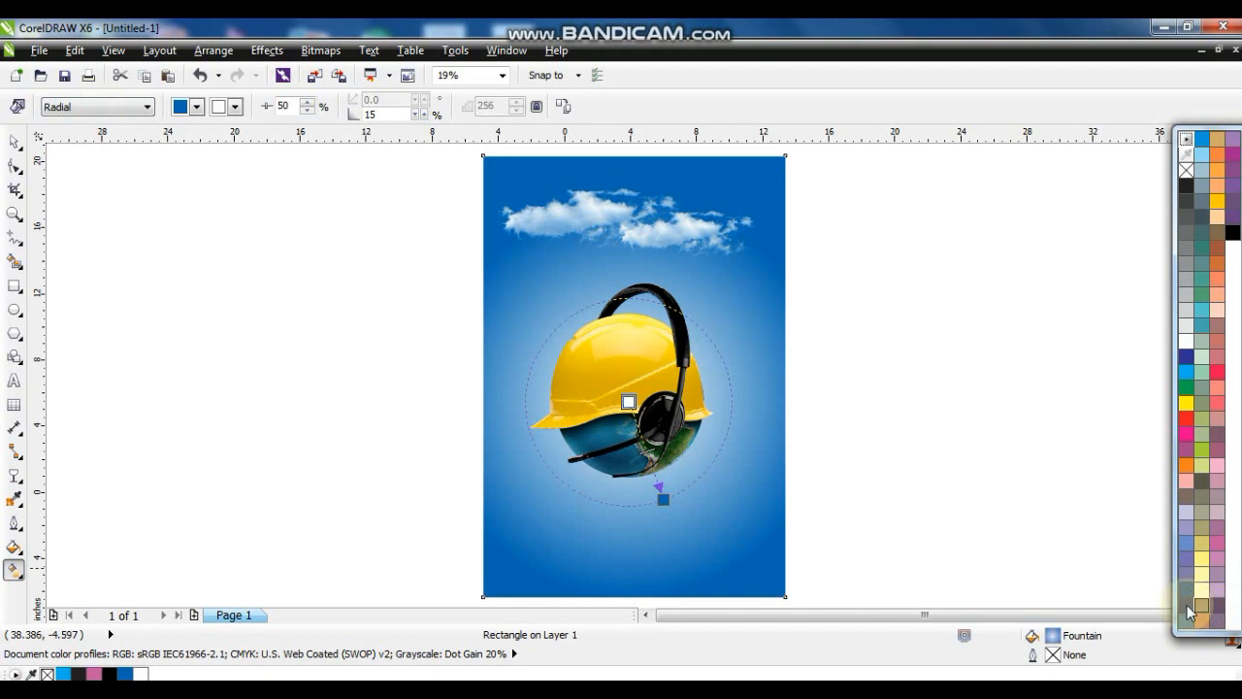
pyautogui.moveTo(582, 411); pyautogui.dragTo(627, 403)
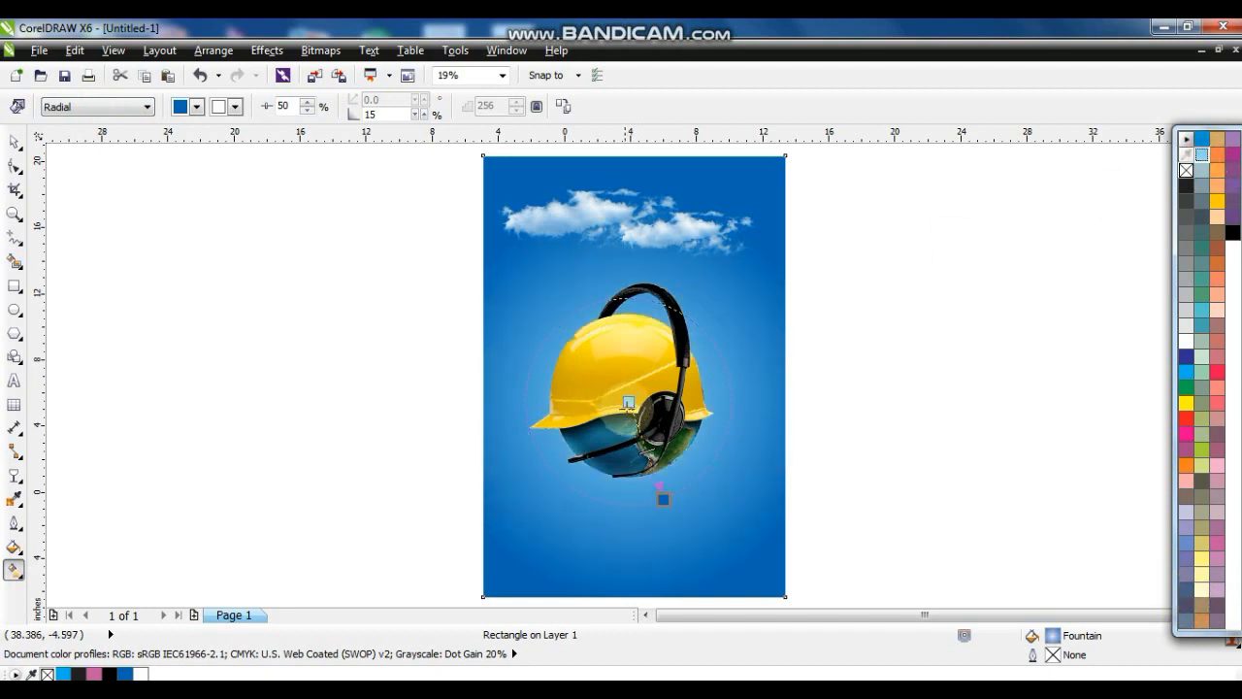
pyautogui.moveTo(663, 497); pyautogui.dragTo(663, 484)
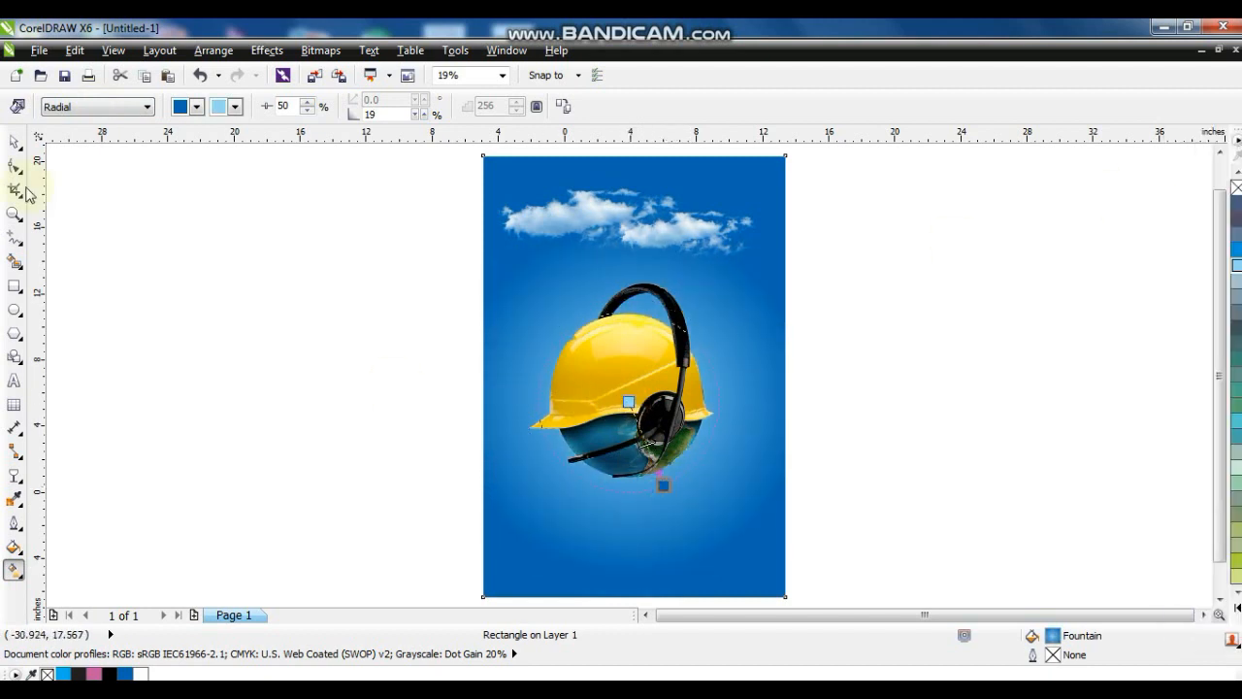
# Step: Shift the grouped globe, helmet and headset slightly right to centre it on the background
pyautogui.click(17, 147)
pyautogui.click(254, 249)
pyautogui.moveTo(303, 240); pyautogui.dragTo(767, 507)
pyautogui.moveTo(626, 433); pyautogui.dragTo(631, 433)
pyautogui.click(855, 441)
# Step: Add the artistic text "WE ARE" left of the poster in Rockledge Bold Italic, enlarged to about 7.2 × 2.2 inches
pyautogui.click(15, 378)
pyautogui.click(165, 369)
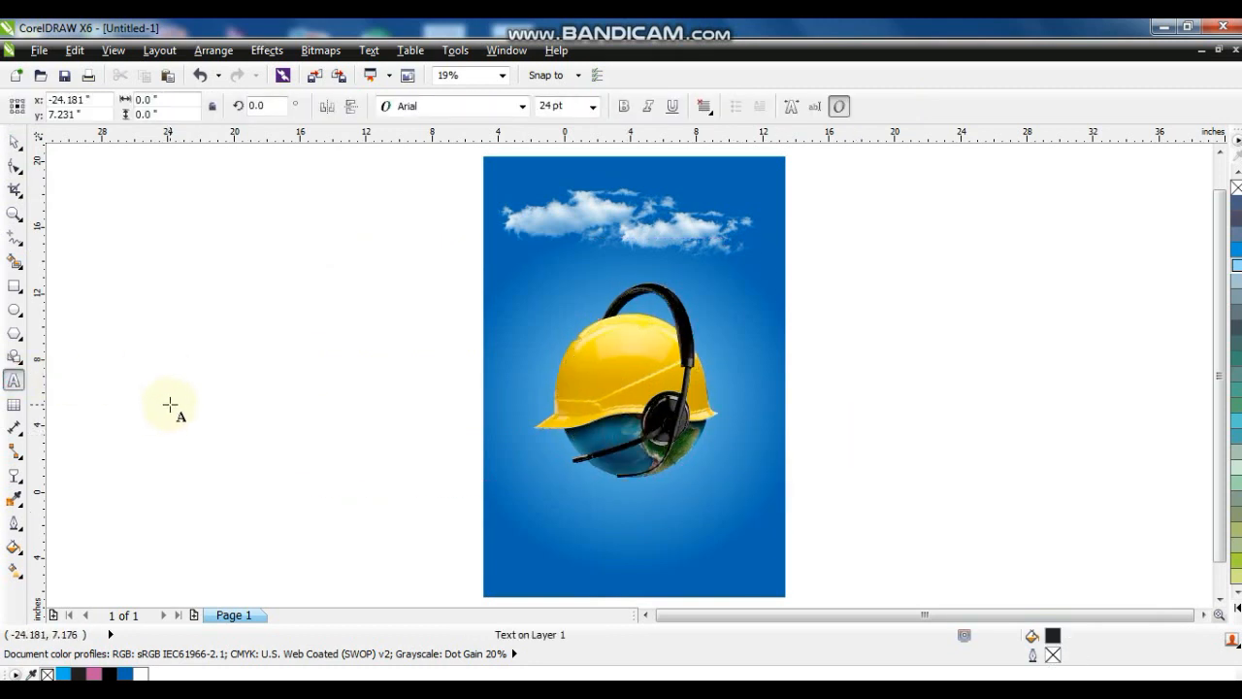
pyautogui.write('co')
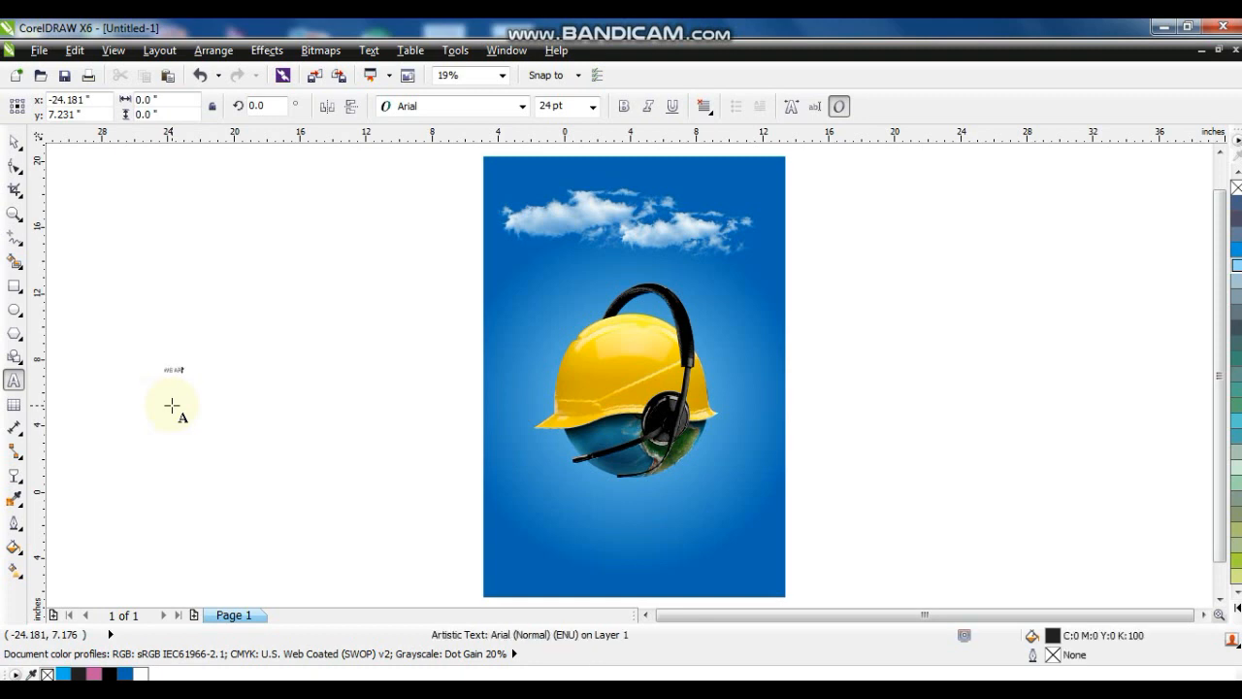
pyautogui.click(14, 141)
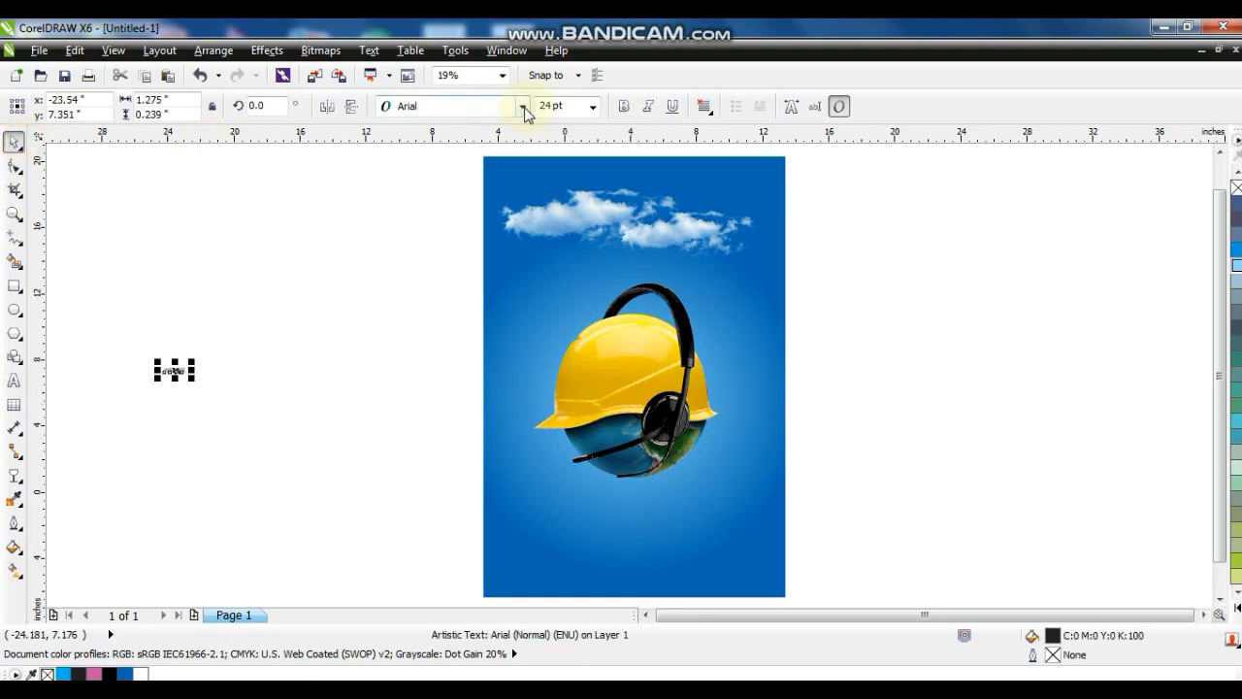
pyautogui.click(524, 109)
pyautogui.click(465, 146)
pyautogui.moveTo(187, 378); pyautogui.dragTo(289, 411)
# Step: Set "WE ARE" in Kozuka Gothic Pro H and place it below the globe at about 3.7 × 0.8 inches
pyautogui.click(433, 107)
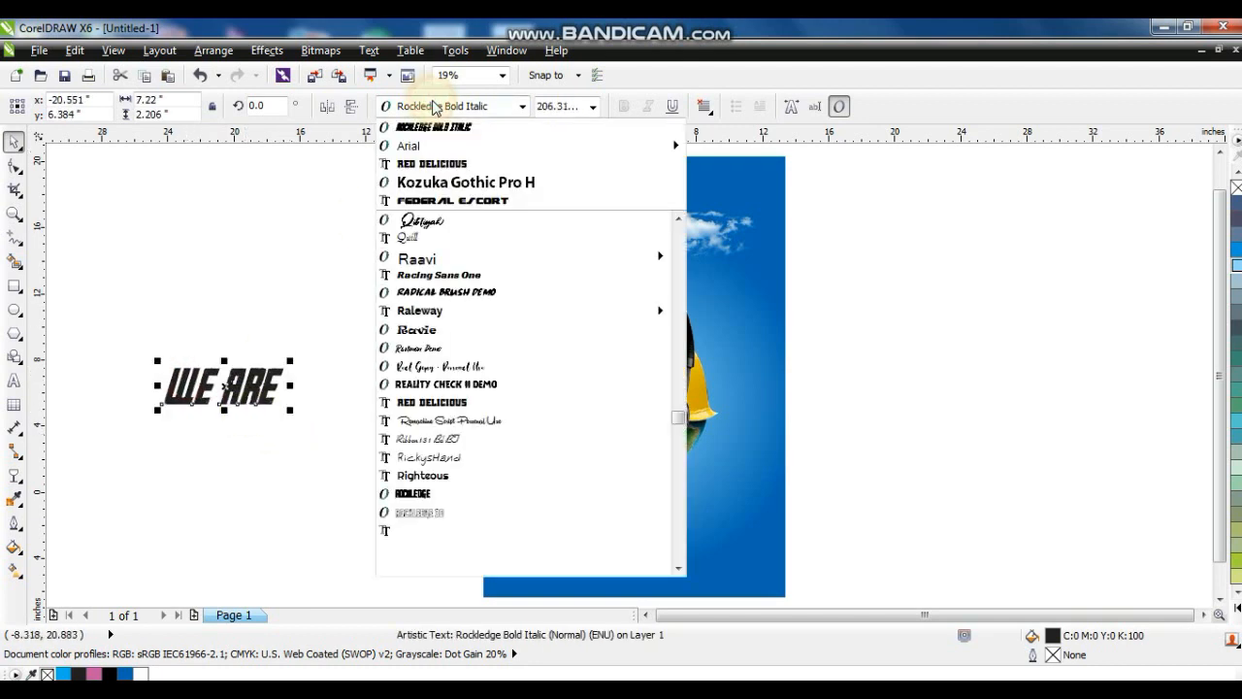
pyautogui.click(427, 181)
pyautogui.moveTo(290, 375); pyautogui.dragTo(633, 517)
# Step: Fill "WE ARE" with white and centre it horizontally on the blue background
pyautogui.click(1238, 608)
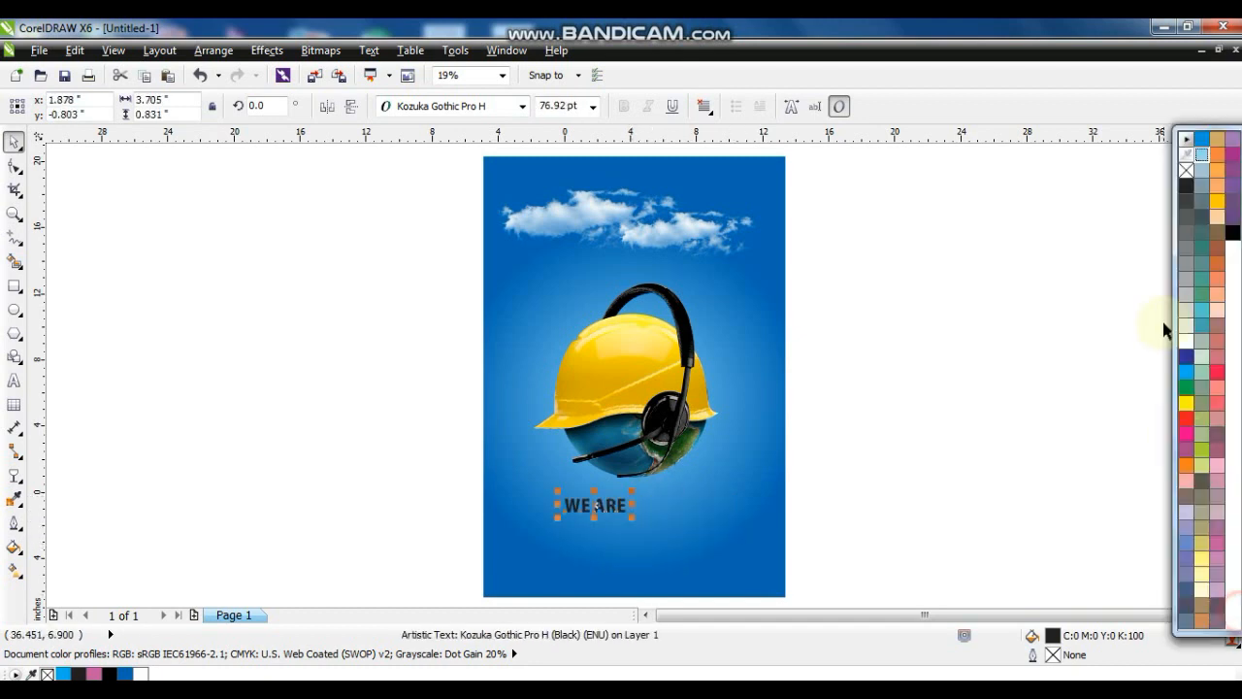
pyautogui.click(1186, 344)
pyautogui.keyDown('shift'); pyautogui.click(735, 535); pyautogui.keyUp('shift')
pyautogui.click(884, 533)
# Step: Duplicate "WE ARE" directly below itself and change the copy's wording to "CONNECTED"
pyautogui.moveTo(634, 506); pyautogui.dragTo(635, 534)
pyautogui.click(14, 382)
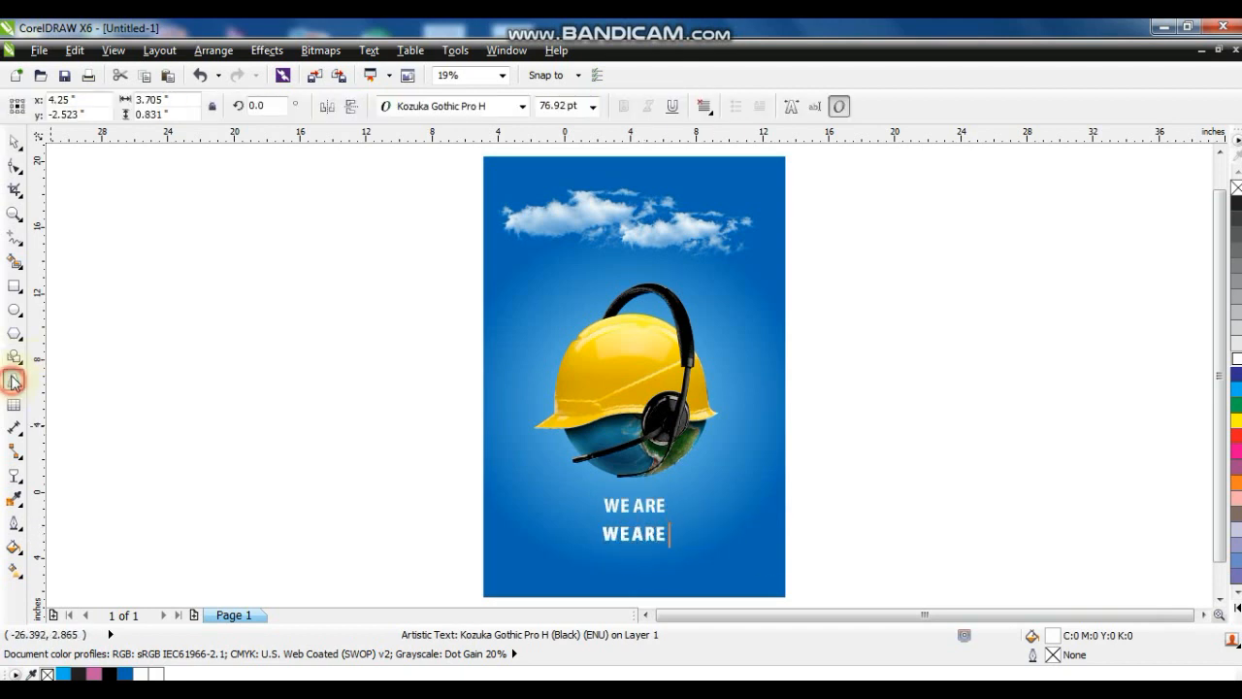
pyautogui.write('CONNECTED')
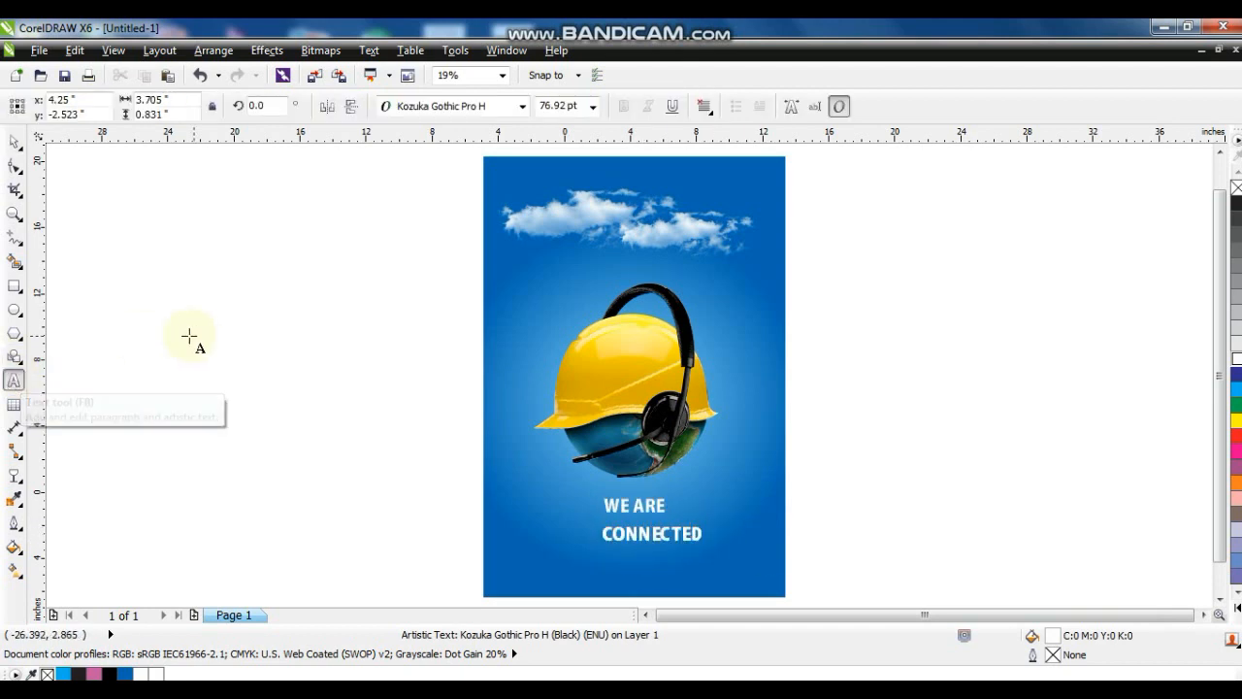
pyautogui.click(13, 144)
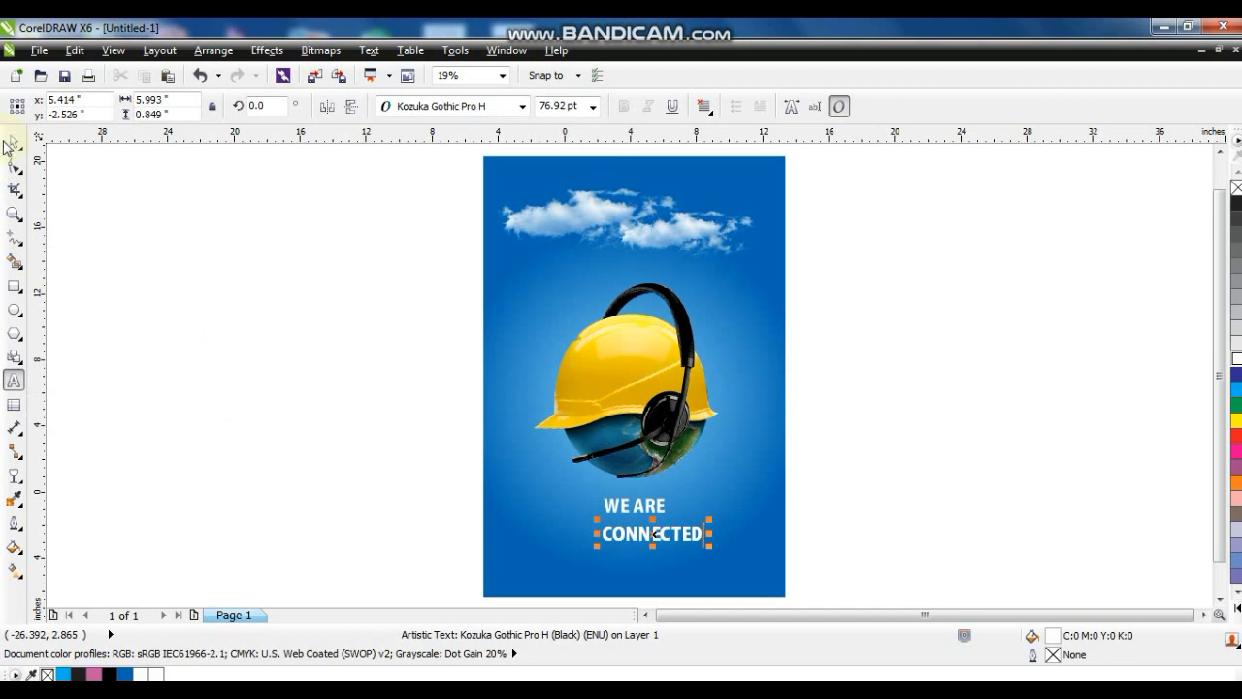
# Step: Widen the letter spacing of "CONNECTED"
pyautogui.click(14, 167)
pyautogui.moveTo(711, 546); pyautogui.dragTo(755, 546)
pyautogui.click(13, 144)
# Step: Centre both text lines horizontally on the blue background and preview the poster full screen
pyautogui.keyDown('shift'); pyautogui.click(648, 505); pyautogui.keyUp('shift')
pyautogui.press('c')
pyautogui.keyDown('shift'); pyautogui.click(758, 515); pyautogui.keyUp('shift')
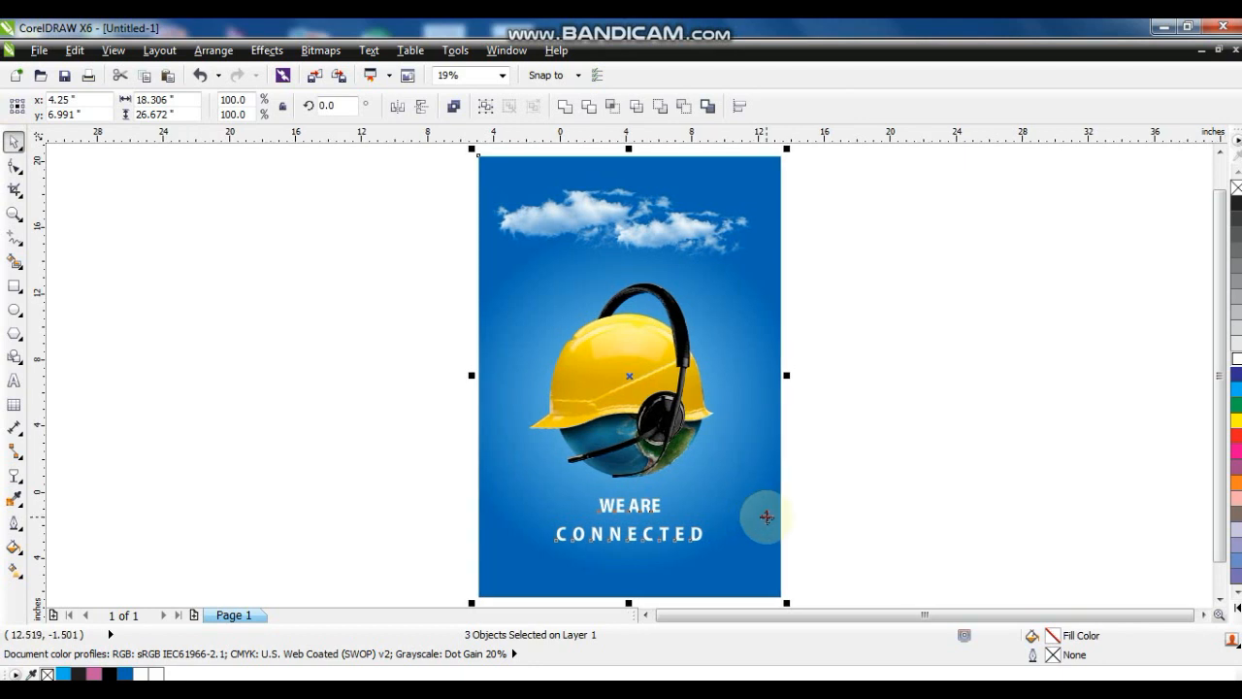
pyautogui.press('F9')
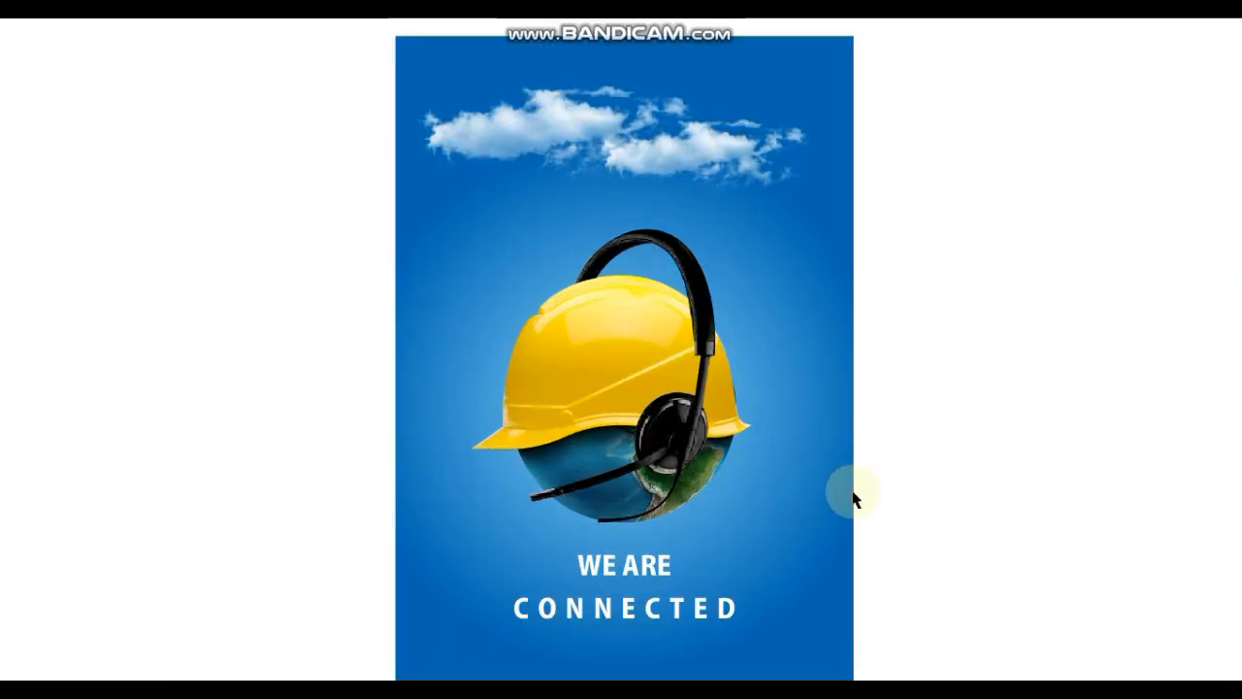